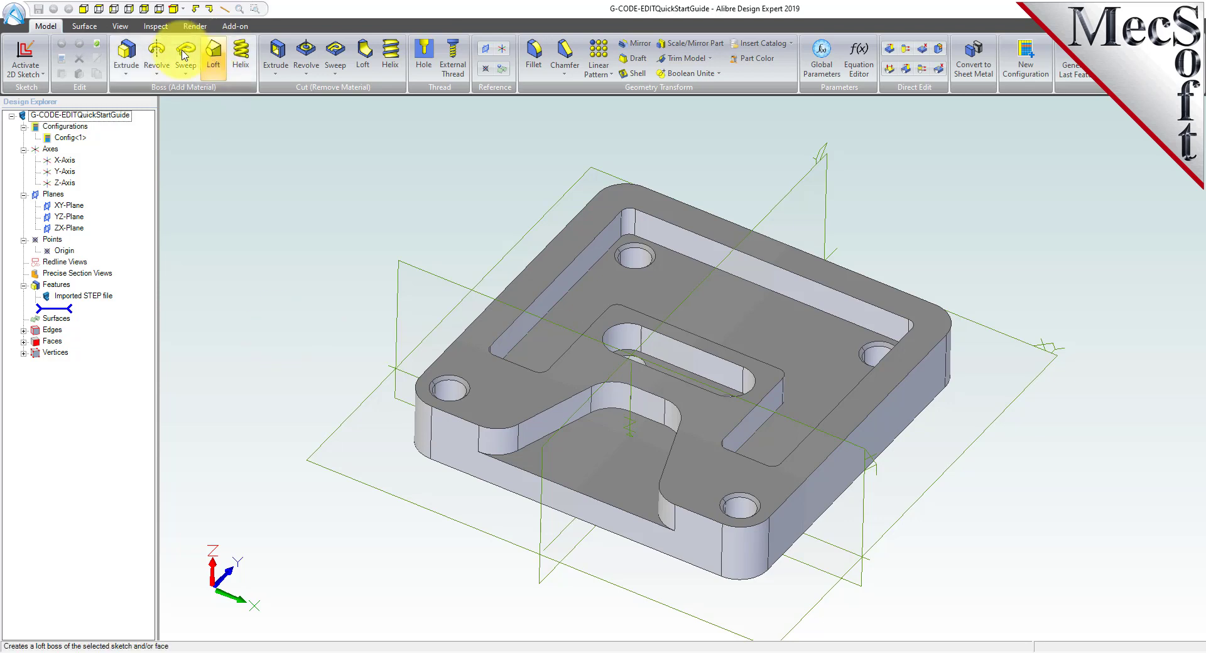
Load the AlibreCAM 2020 G-code editor browser beside the model and widen it so all its file operations are shown.
click(224, 27)
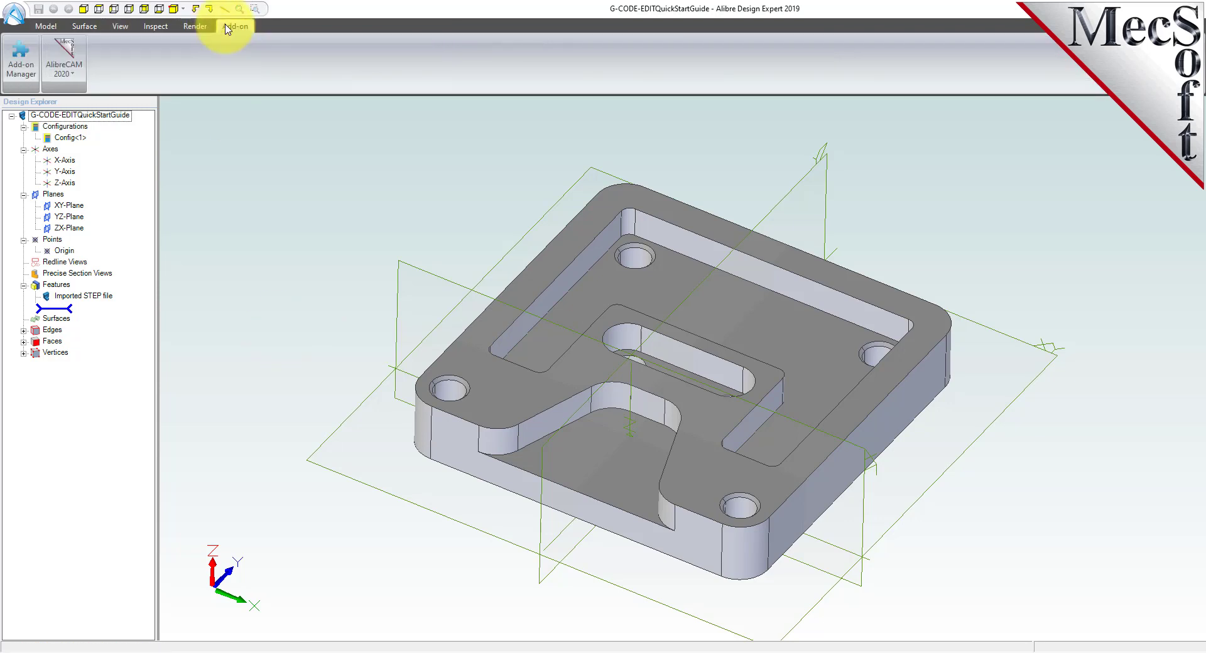
click(74, 76)
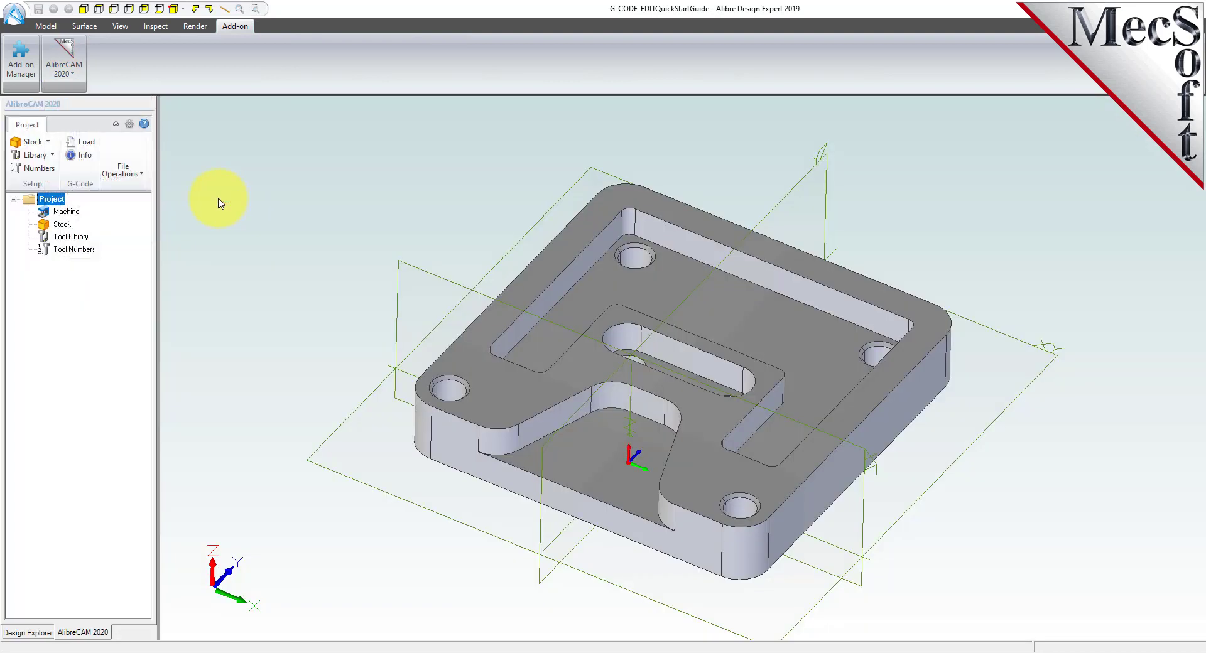
drag(158, 339, 276, 342)
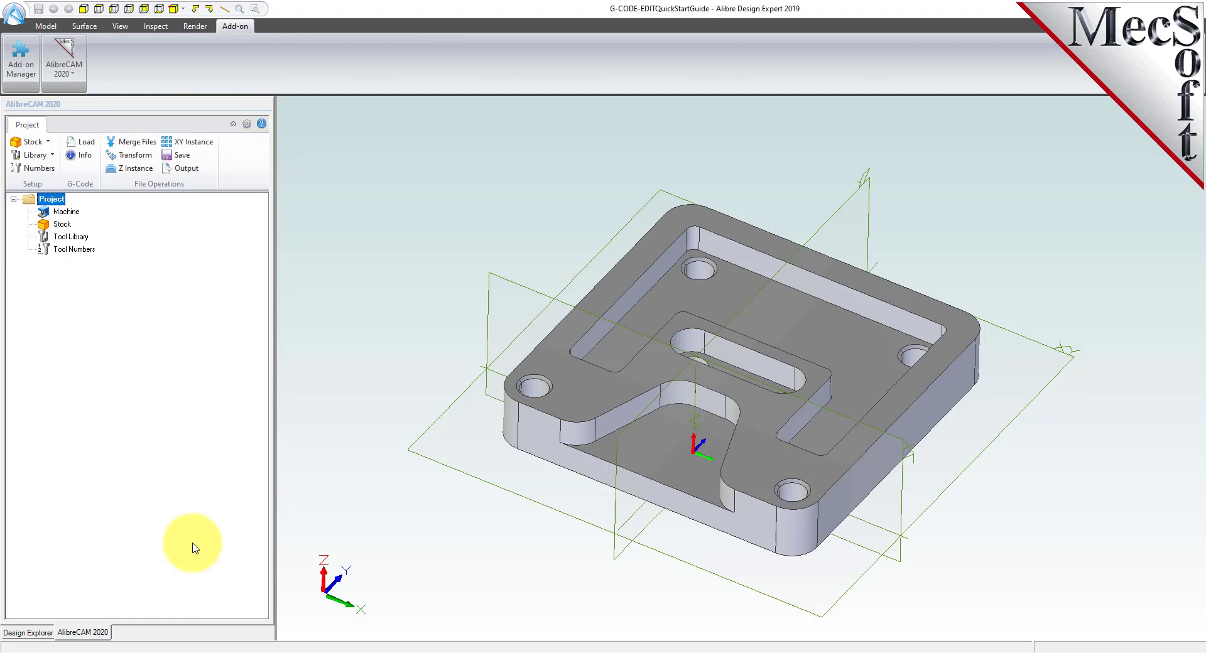
click(25, 632)
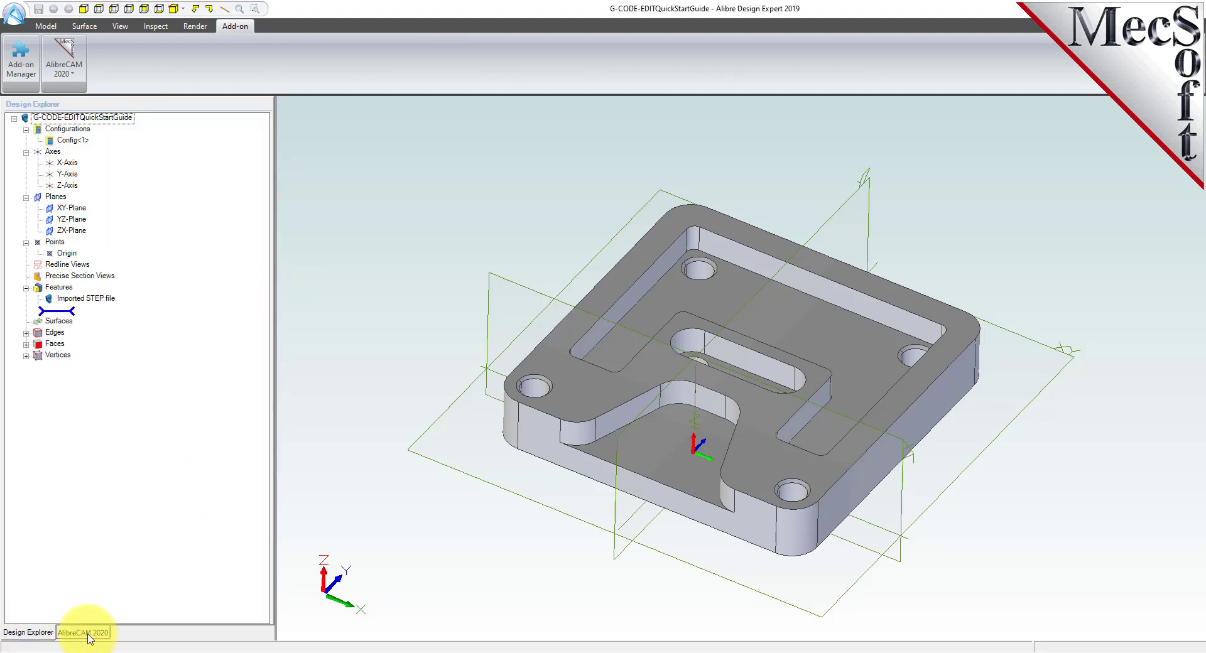
click(88, 636)
drag(276, 433, 237, 443)
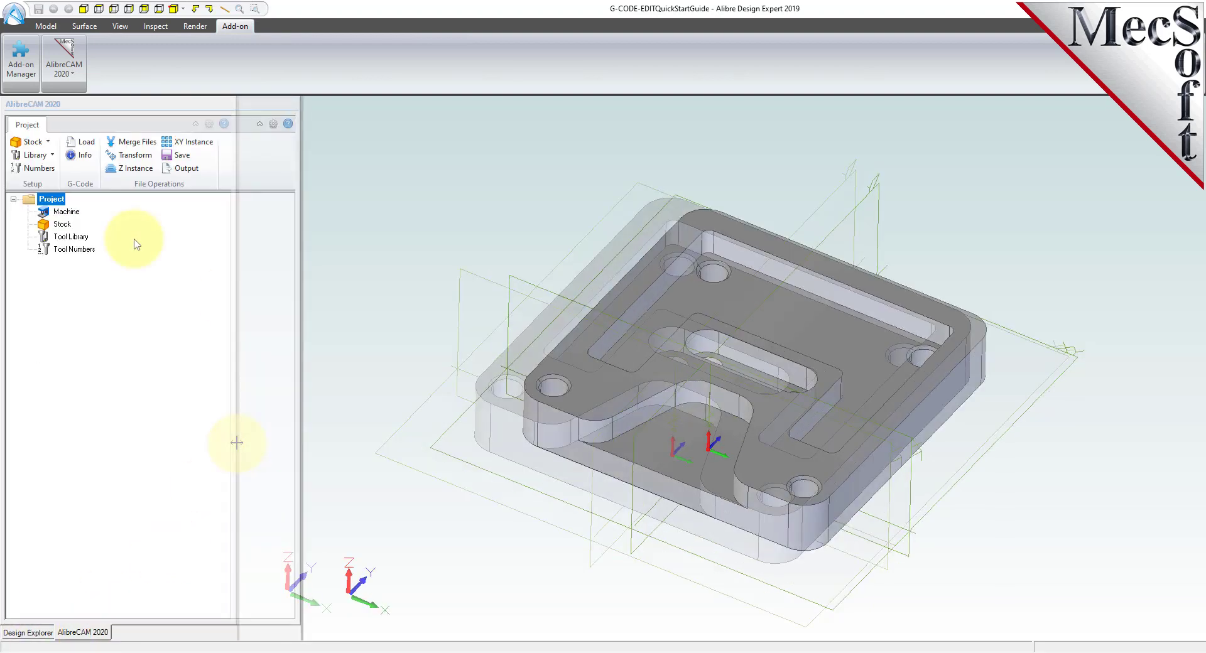
Browse the QuickStart folder for opening a file, listing all file types, sorted by type, with a wider Name column.
click(10, 18)
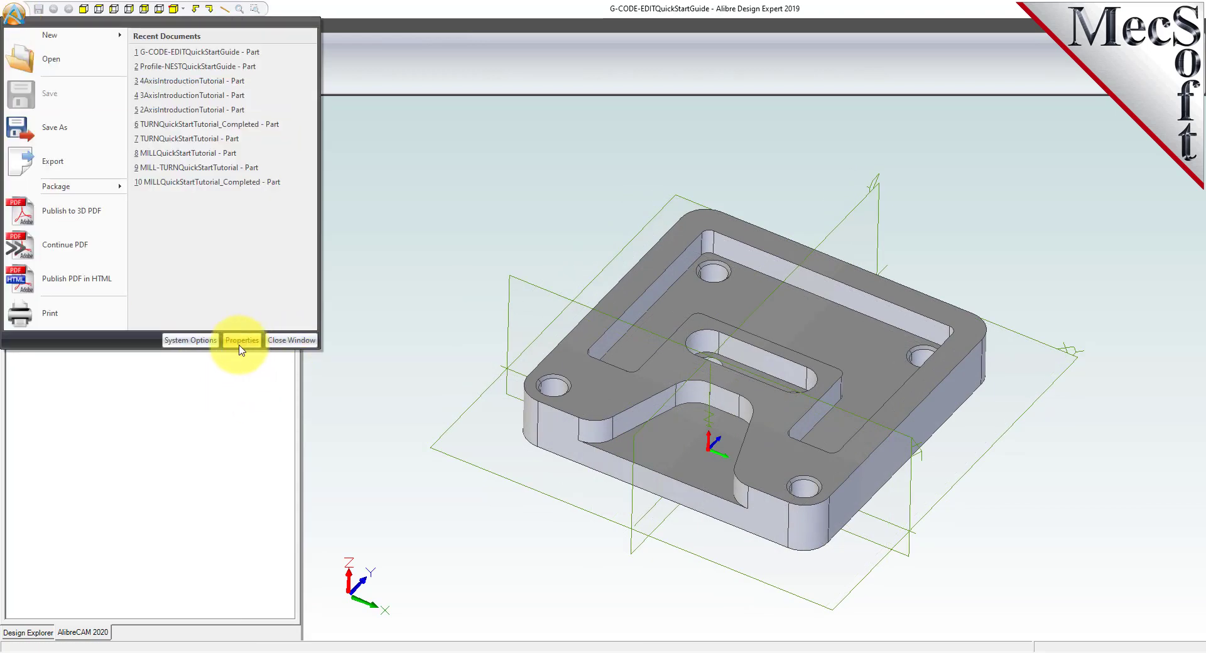
click(57, 61)
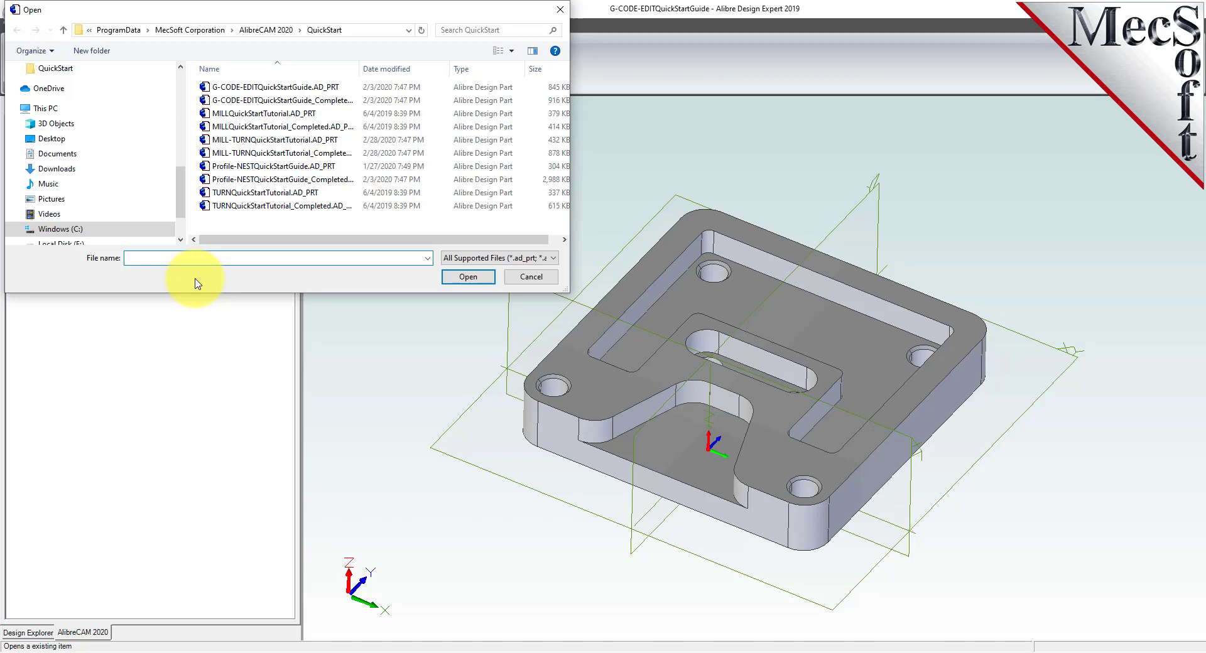
click(477, 257)
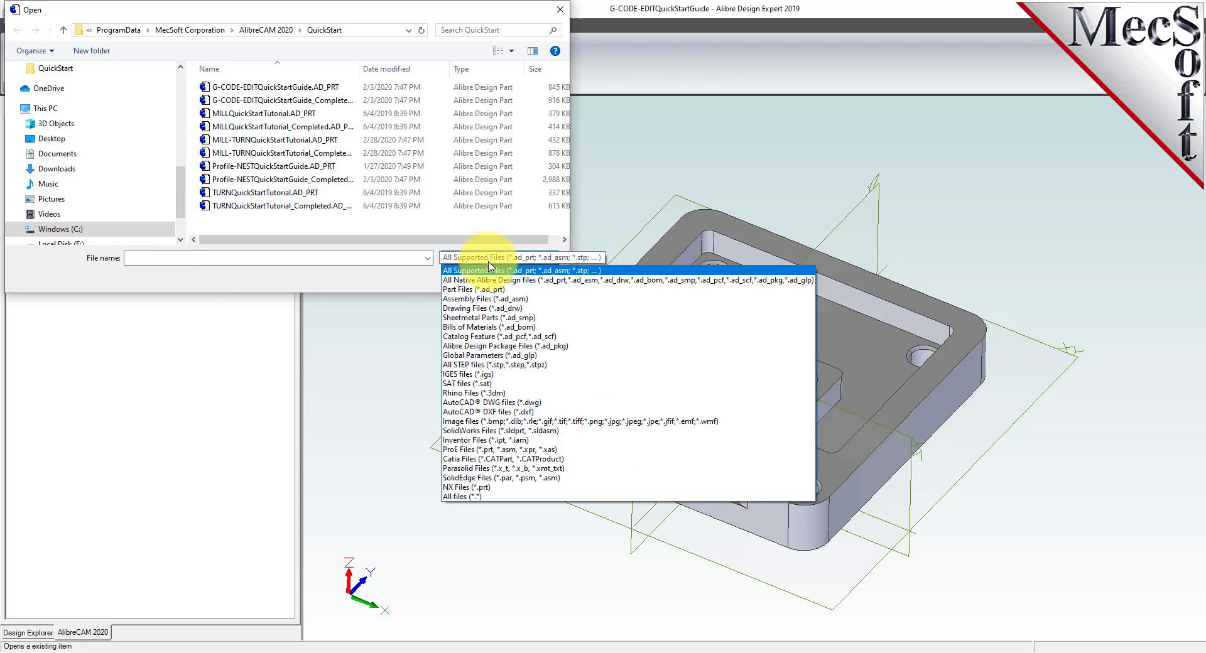
click(466, 496)
drag(246, 293, 251, 398)
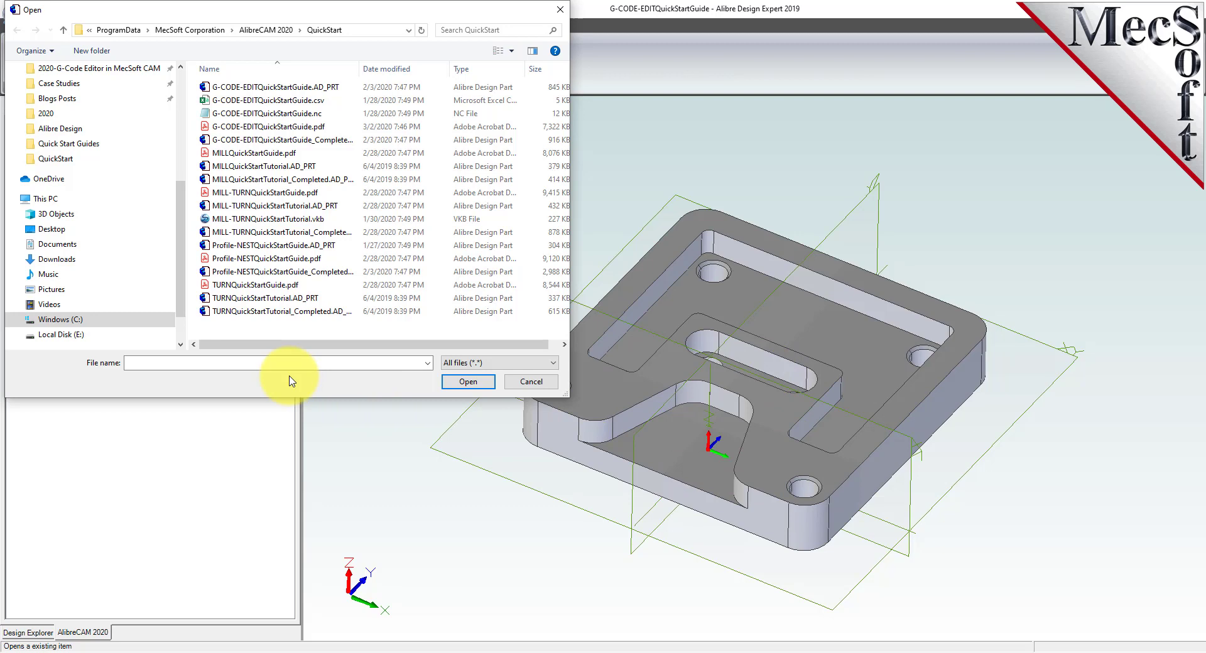
click(469, 70)
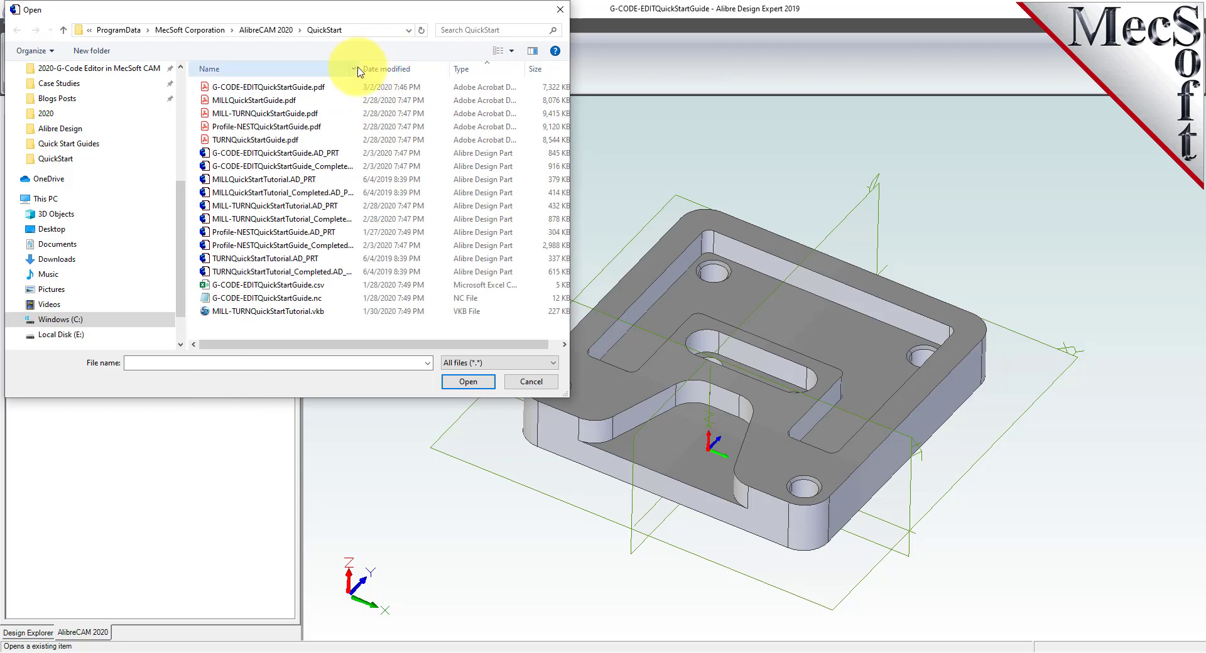
drag(360, 68, 393, 76)
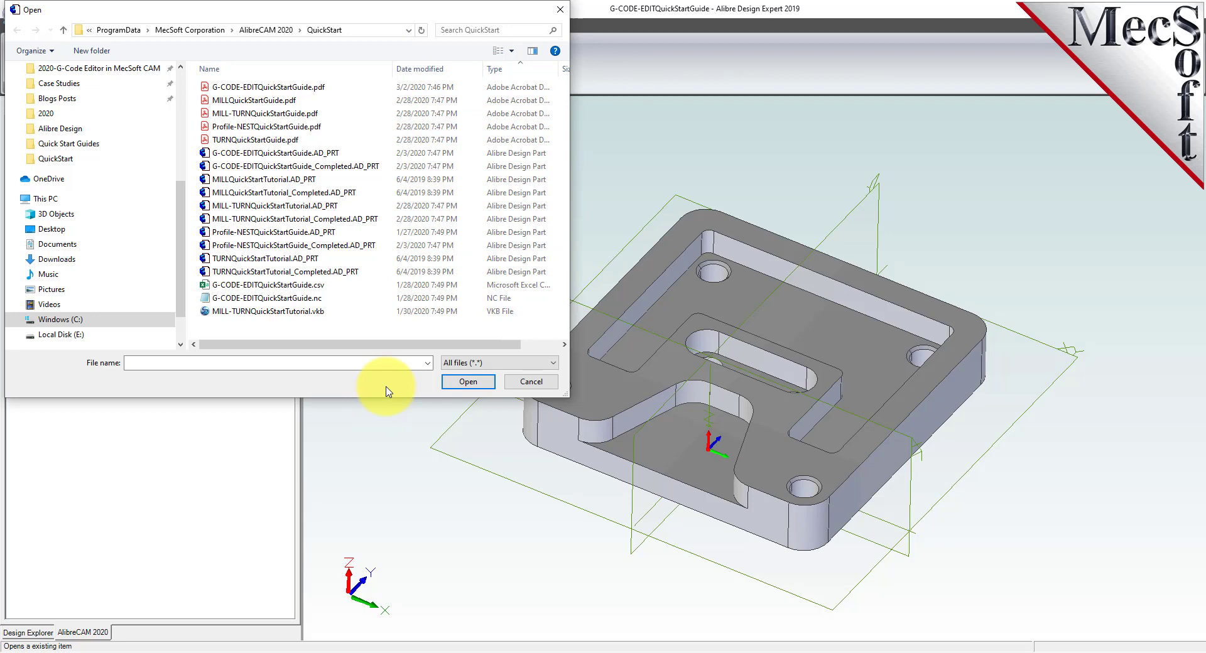
Look over the G-CODE-EDITQuickStartGuide part, completed part, .csv and .nc files, and leave the file browser without opening any.
click(280, 155)
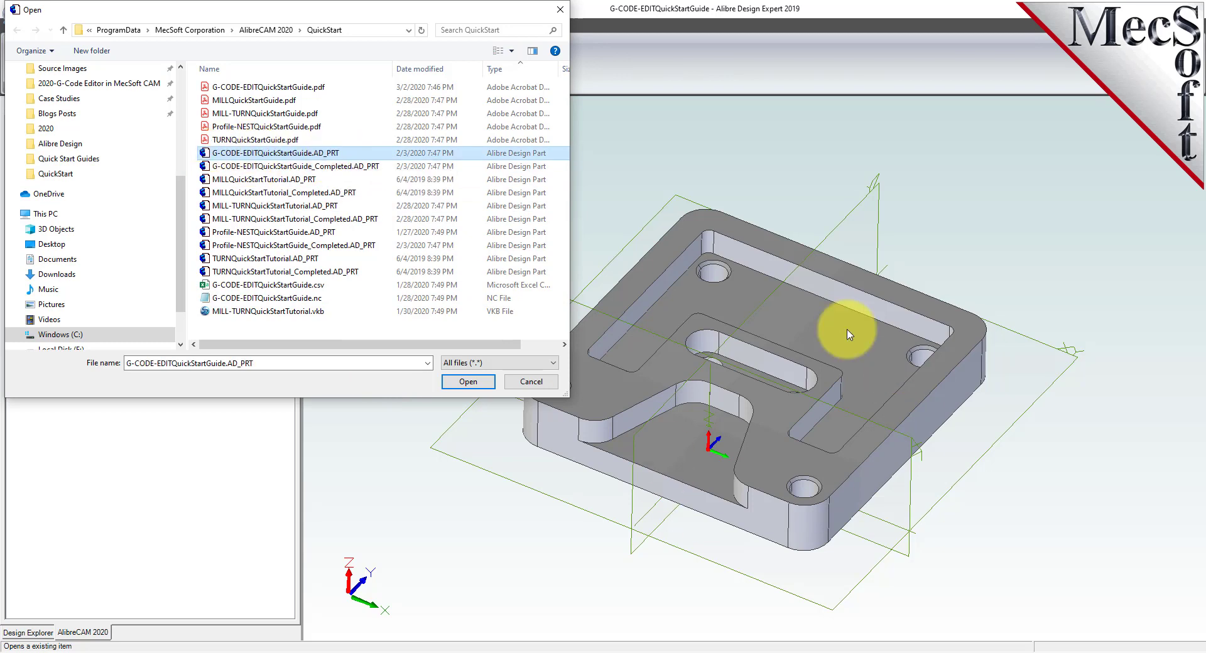
click(233, 165)
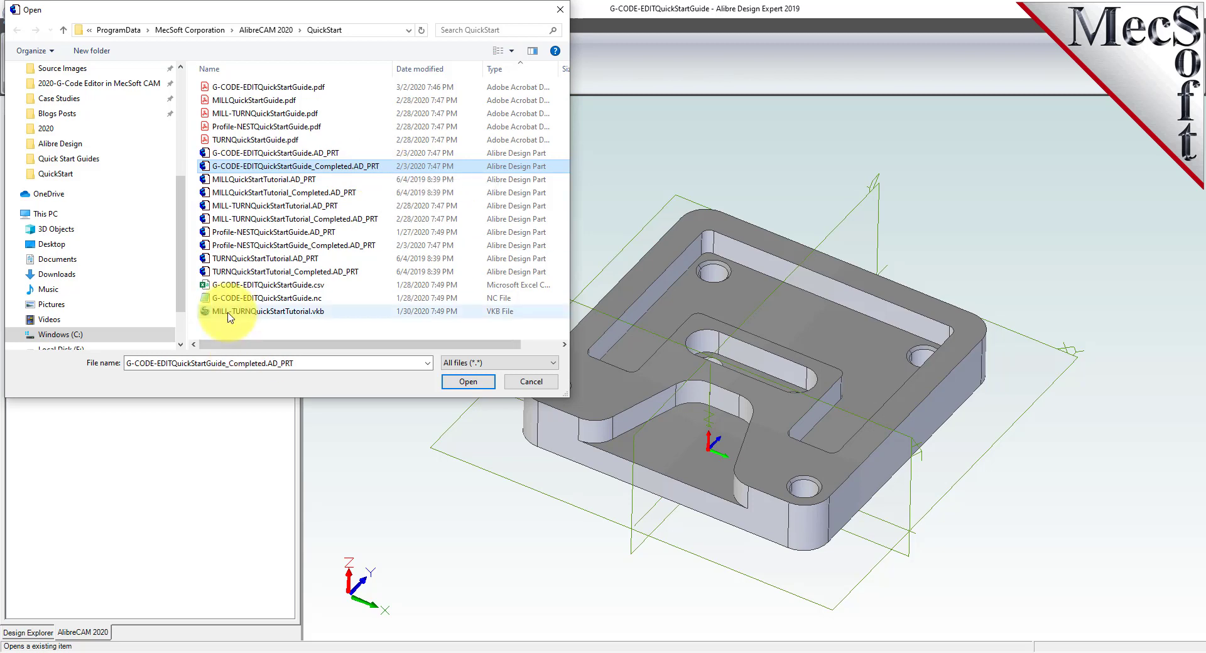
click(210, 284)
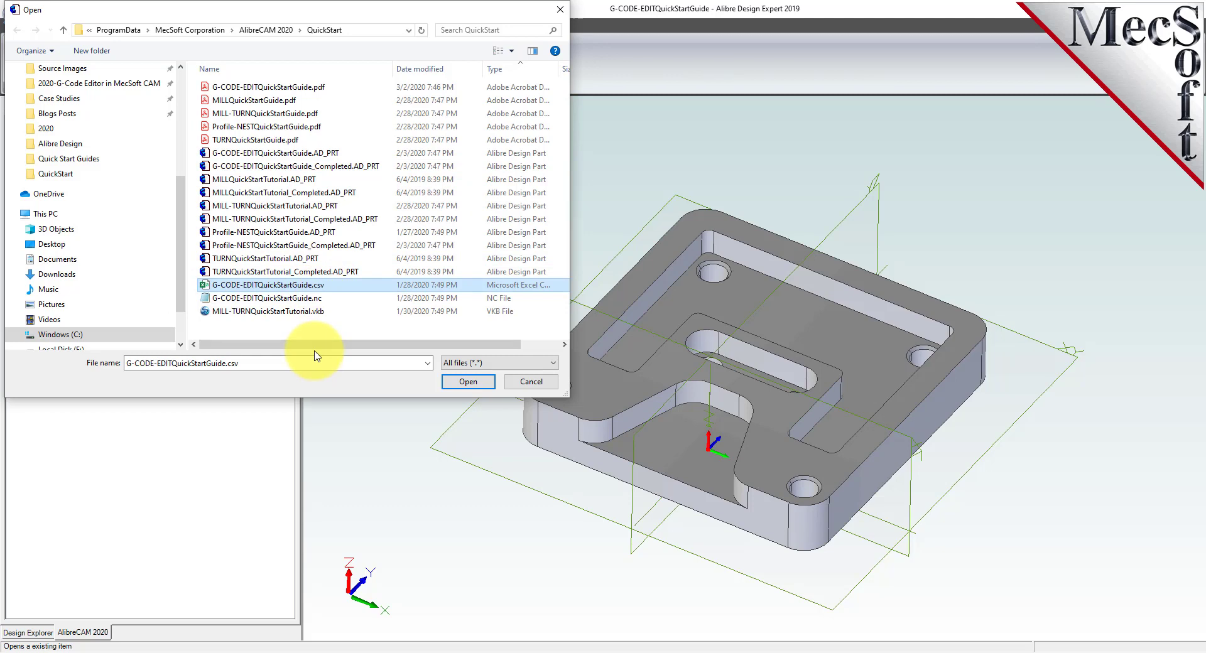
click(308, 304)
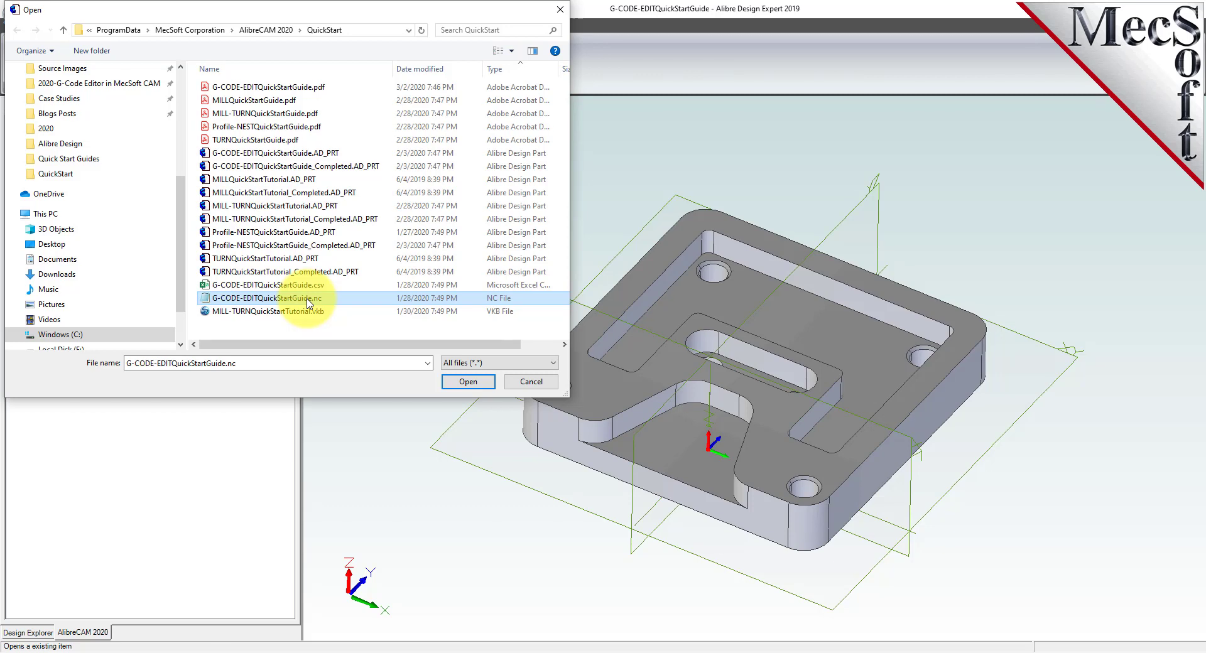
click(532, 381)
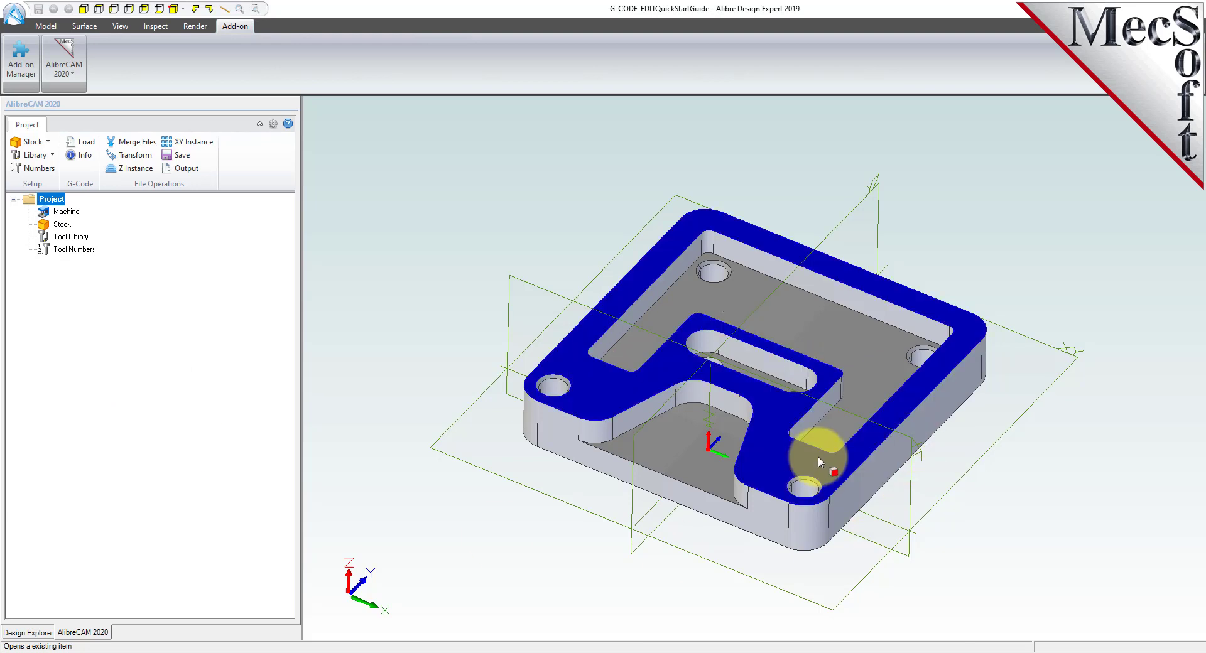
scroll(819, 447, up, 3)
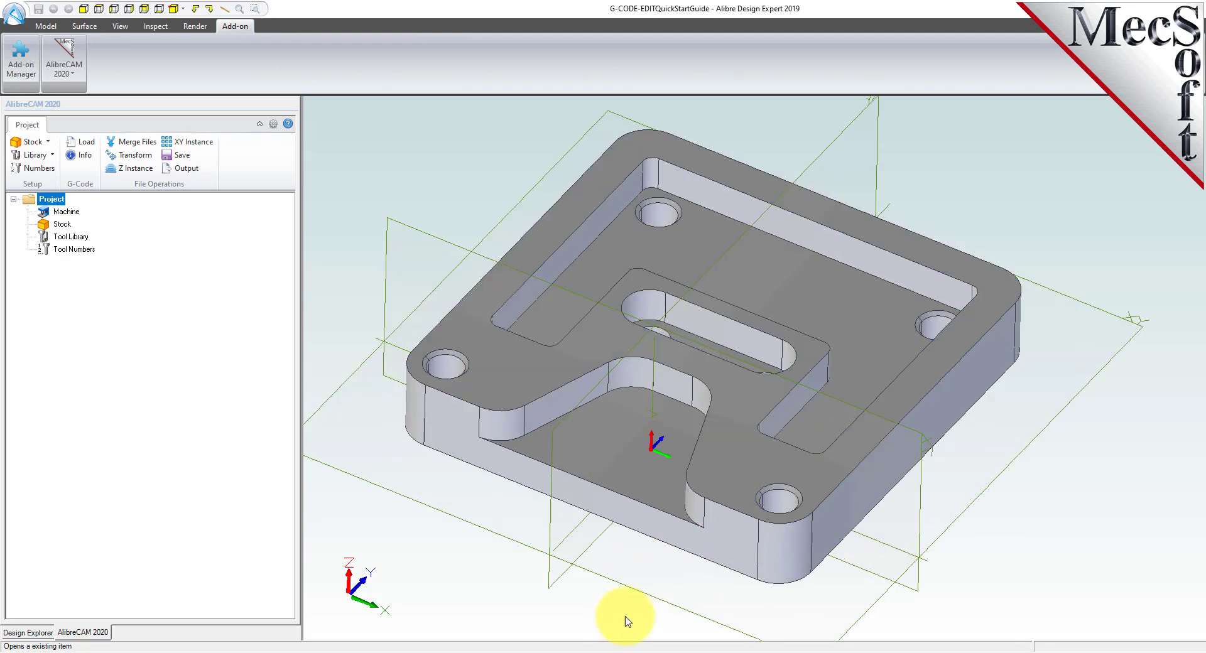
right_click(621, 601)
click(635, 587)
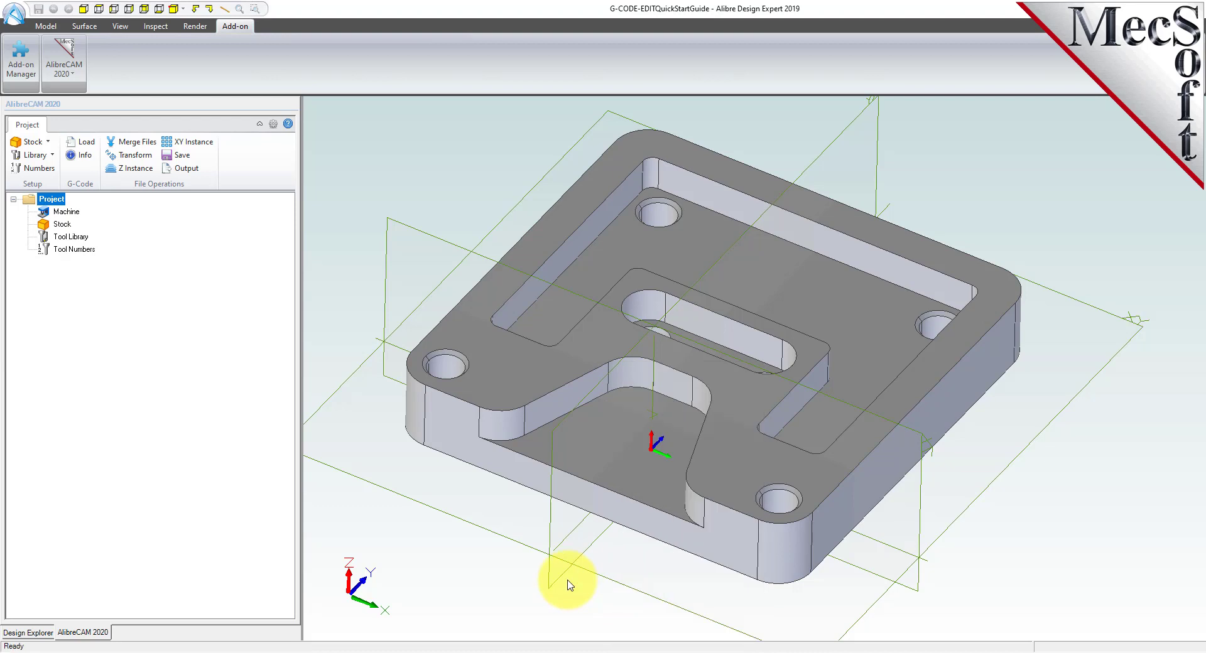
click(653, 378)
mouse_move(659, 551)
middle_down()
mouse_move(645, 559)
mouse_move(650, 520)
mouse_move(660, 571)
middle_up()
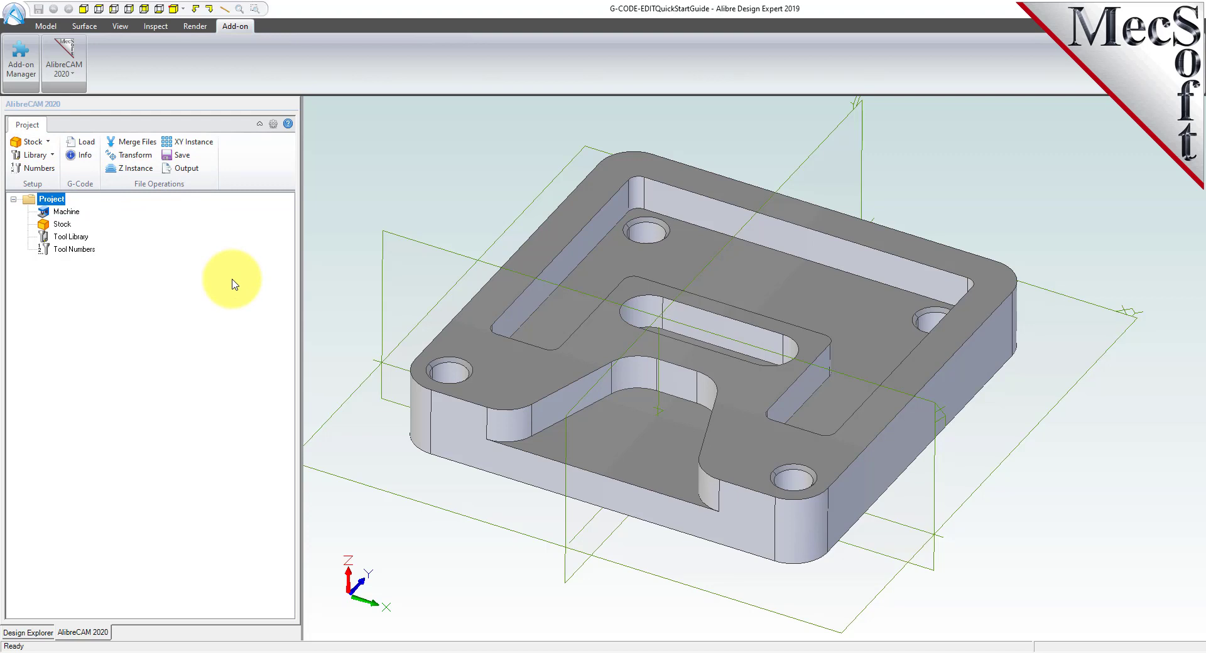
Review the Machine, Stock, Tool Library and Tool Numbers entries under Project.
click(14, 199)
click(13, 200)
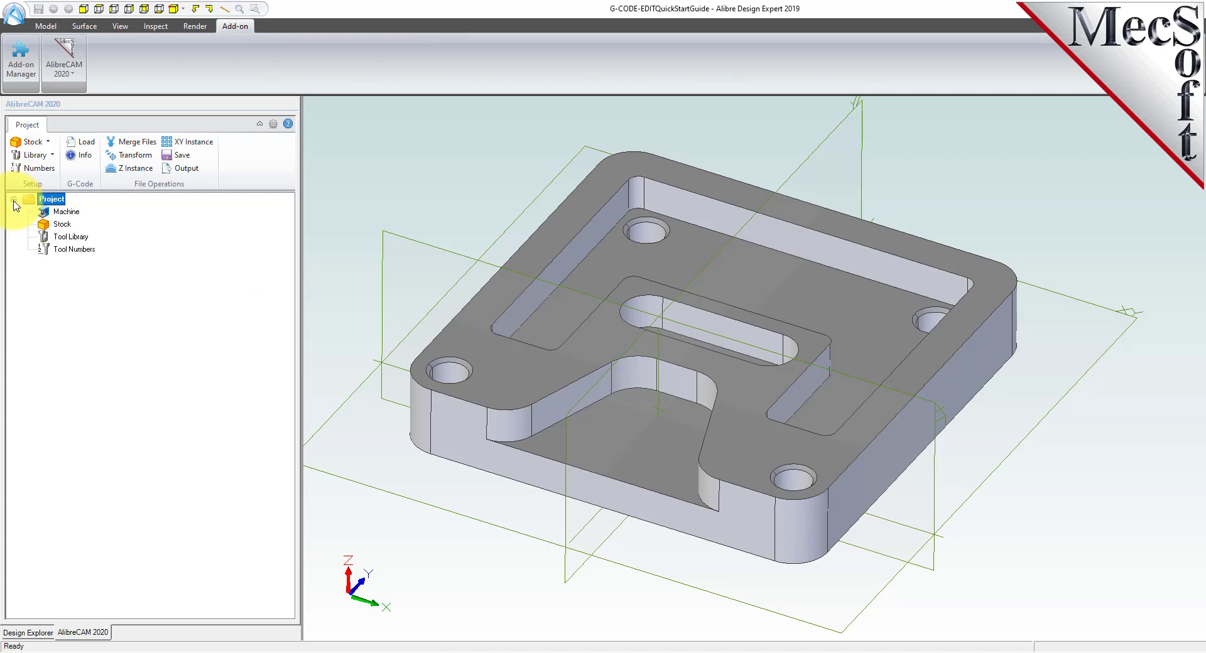
click(64, 212)
click(63, 227)
click(78, 239)
click(90, 251)
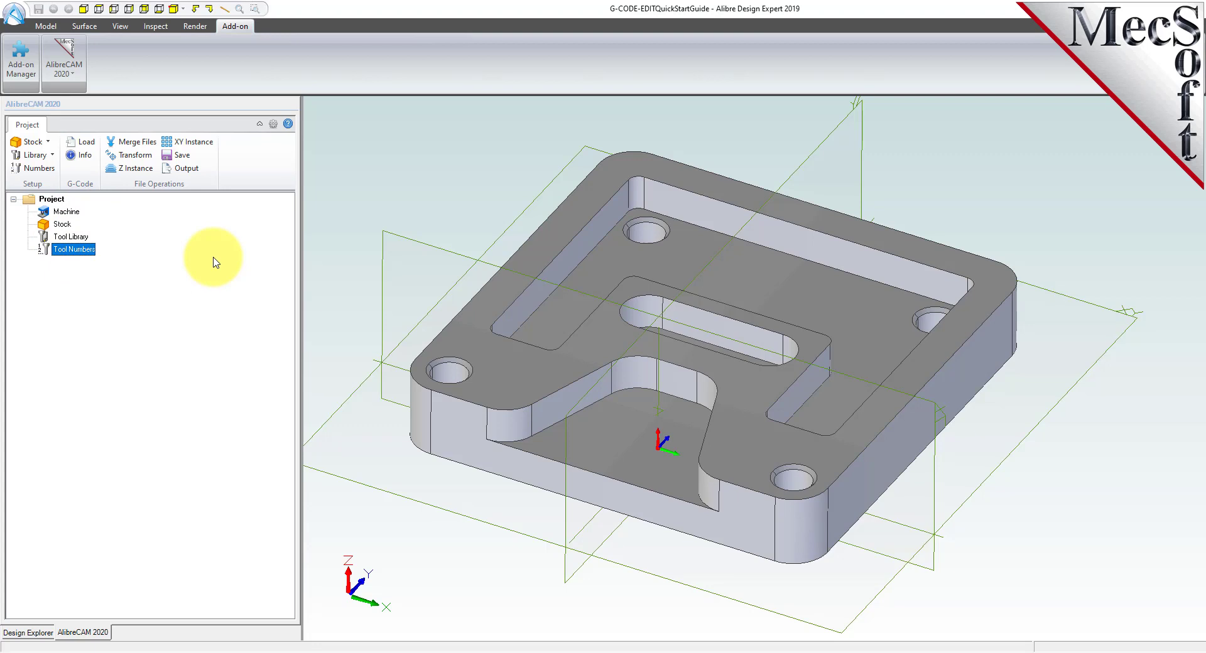
Load the G-code file G-CODE-EDITQuickStartGuide.nc from the QuickStart folder into the project.
click(84, 142)
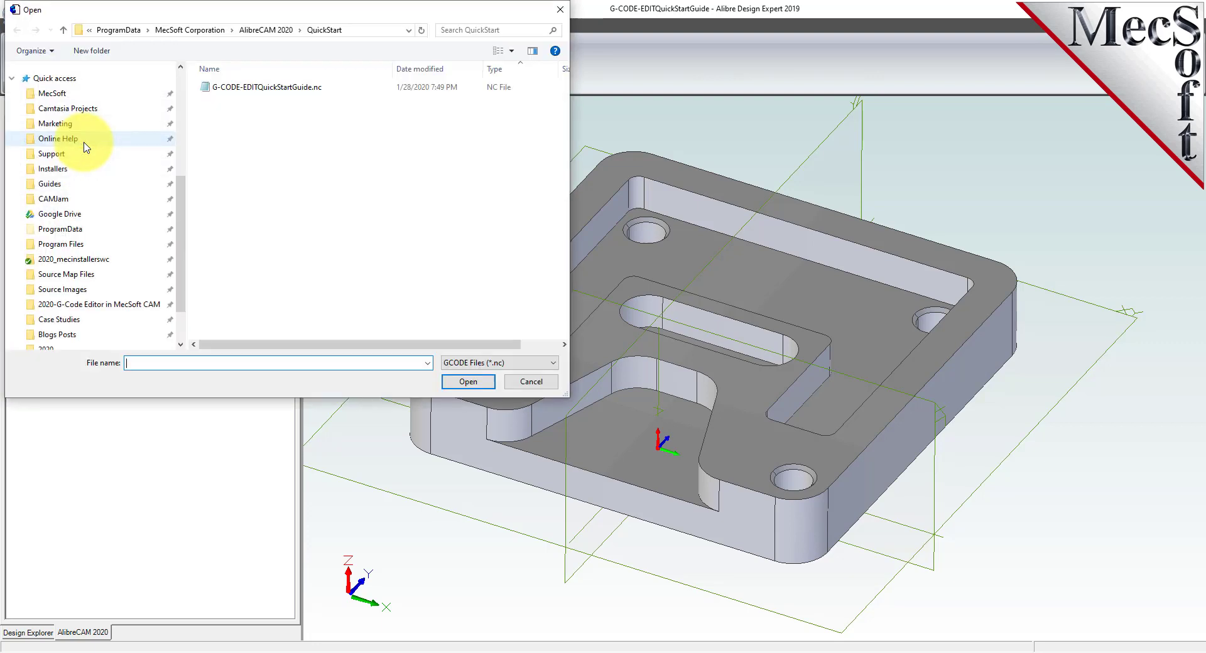
scroll(84, 141, down, 5)
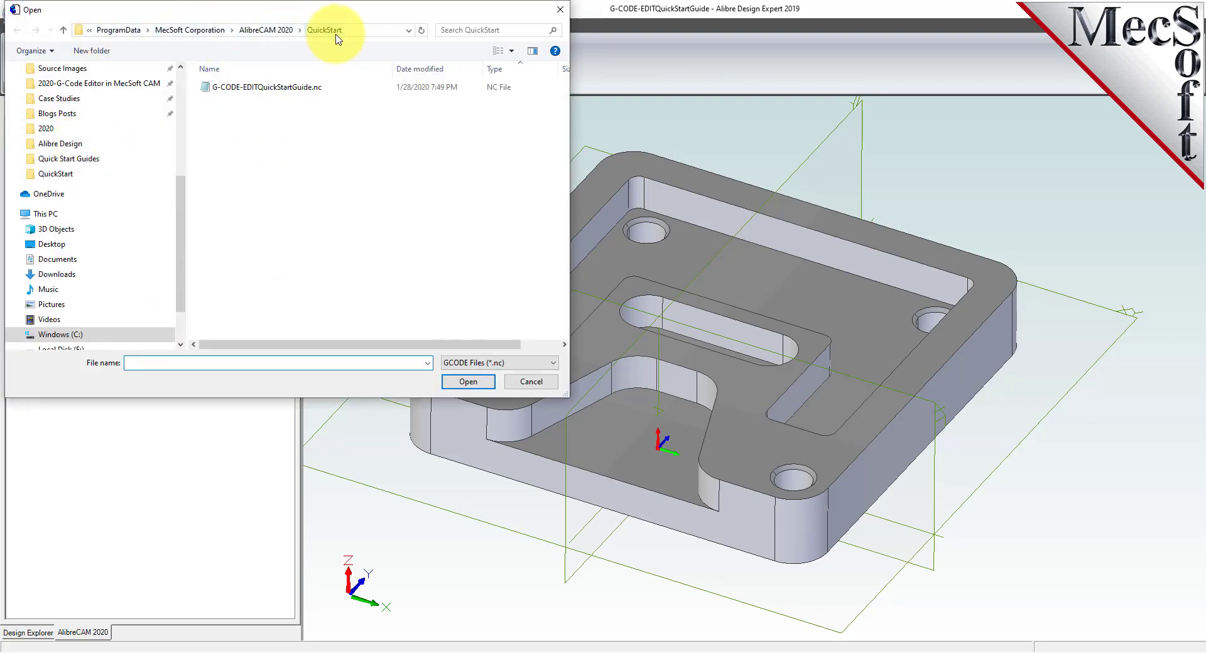
click(252, 88)
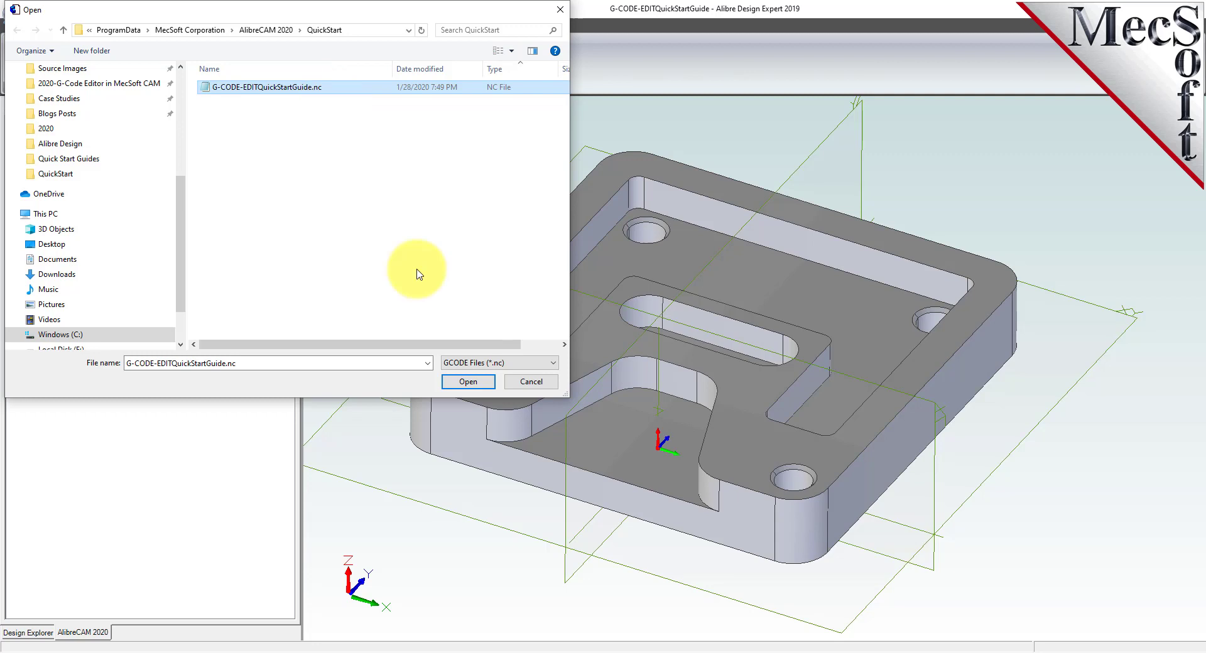
click(468, 382)
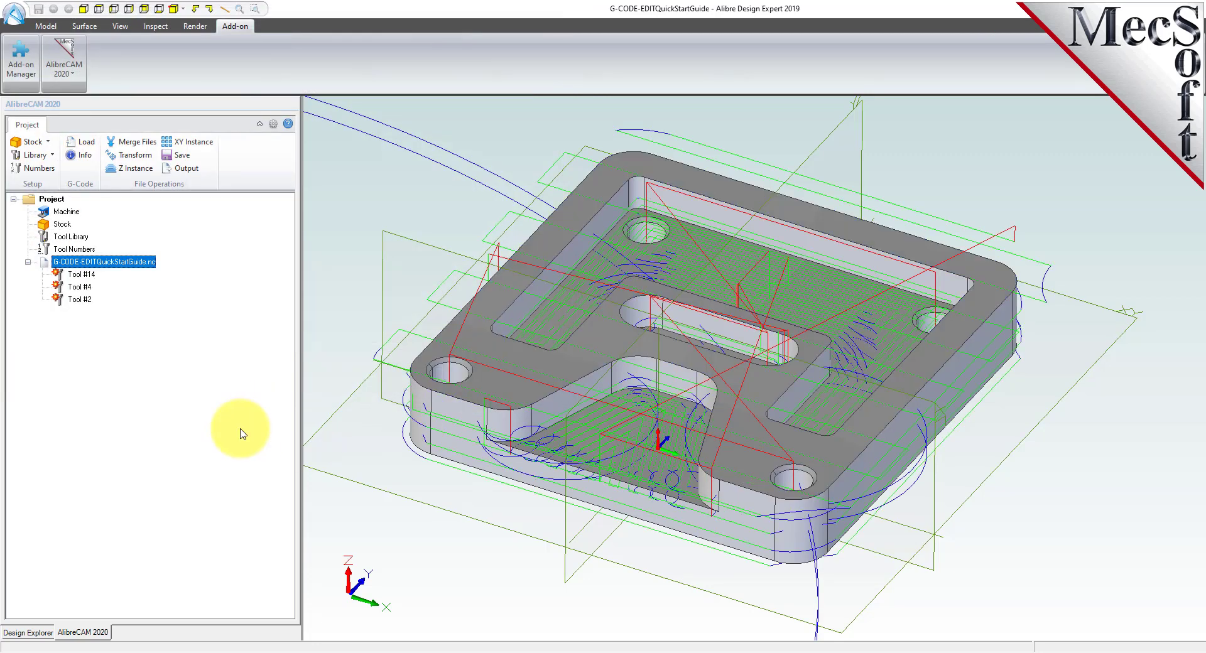
Inspect the toolpath display for Tool #14, Tool #4 and Tool #2, and reselect the whole G-CODE-EDITQuickStartGuide.nc program.
scroll(546, 520, down, 3)
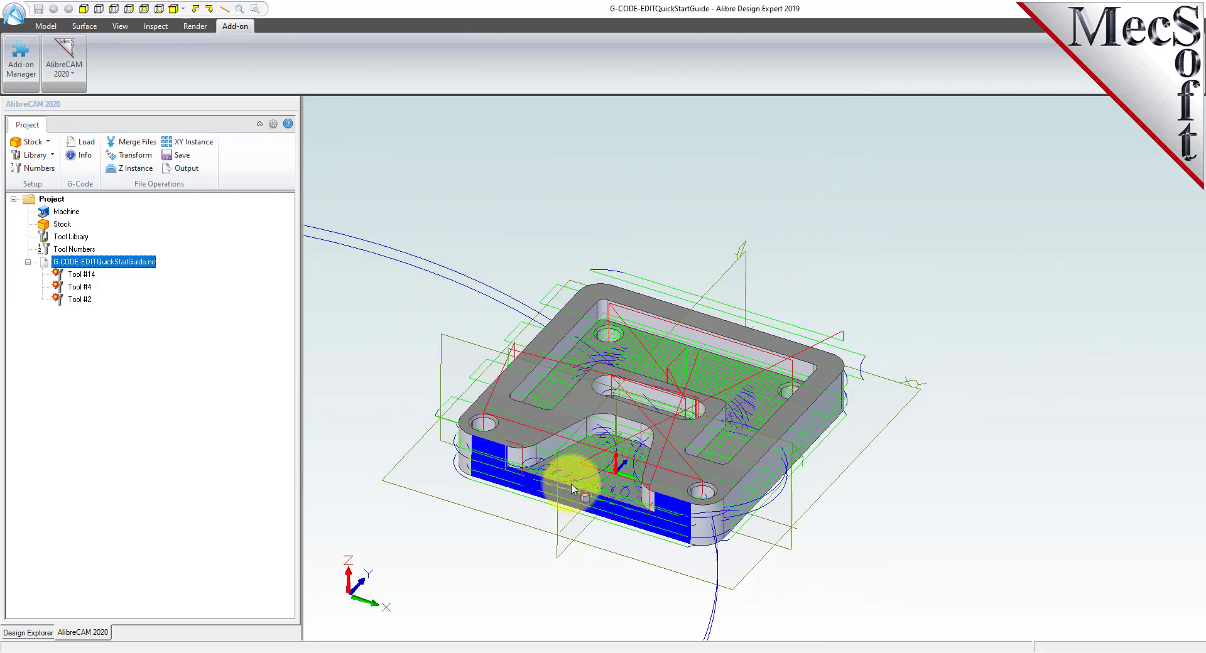
scroll(559, 472, down, 3)
scroll(441, 490, up, 3)
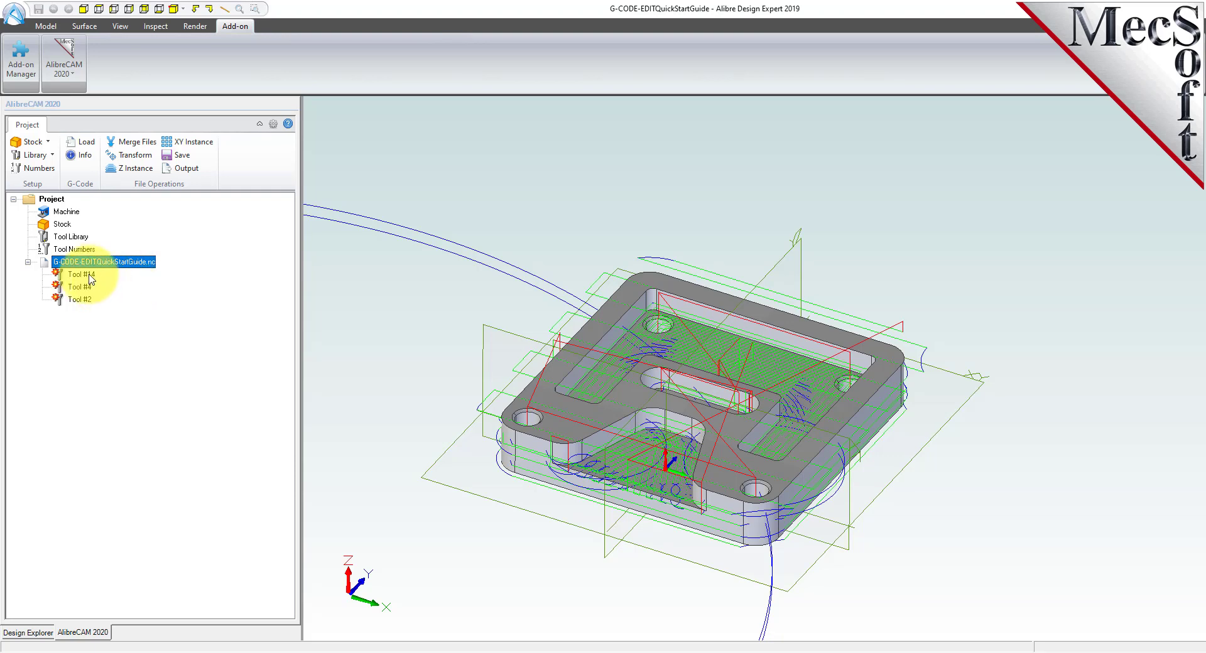
key(Down)
key(Down)
key(Down)
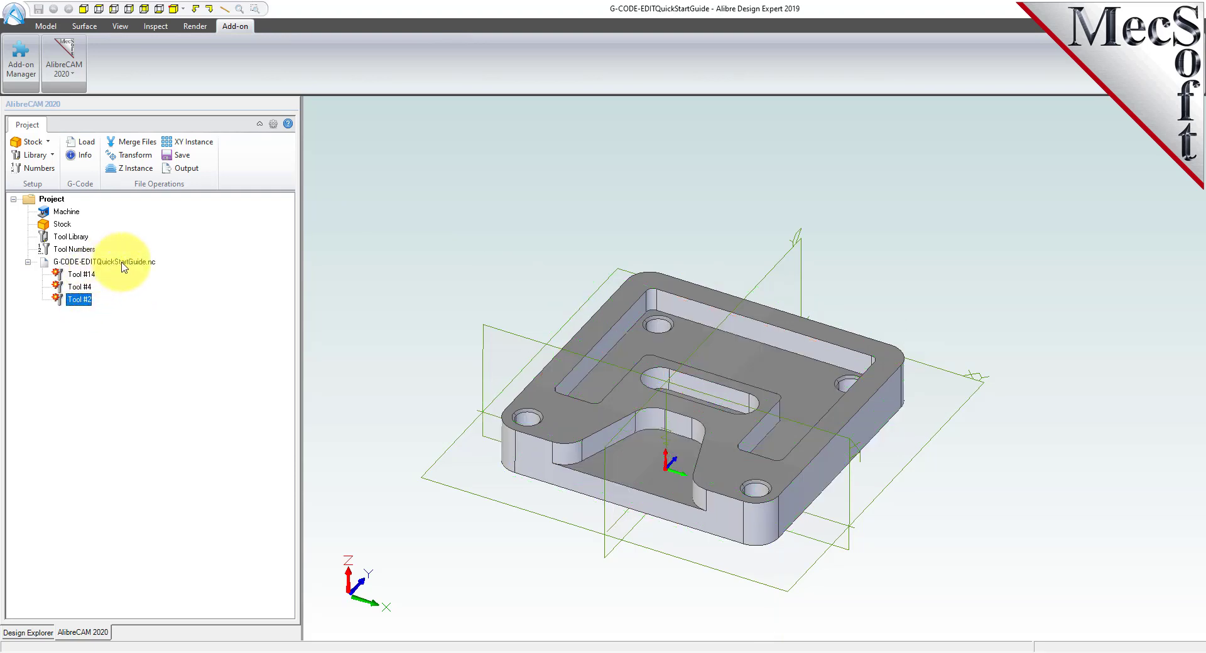
click(123, 267)
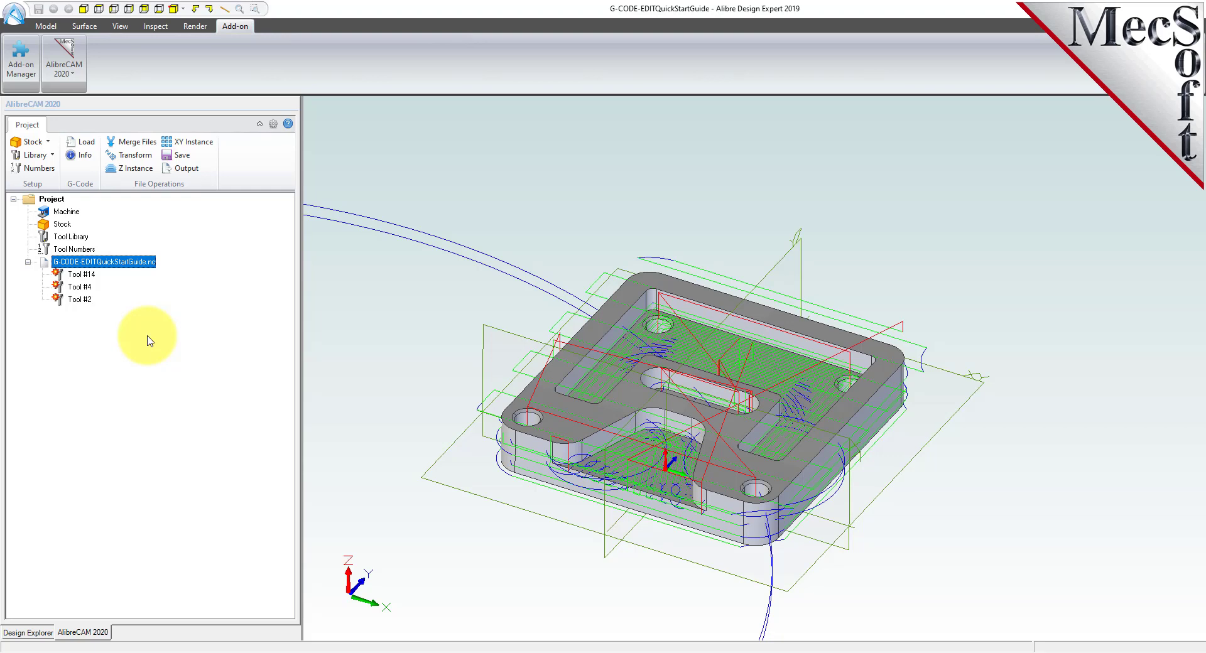
Open G-CODE-EDITQuickStartGuide.nc for editing with the default tools and display the start of its code.
right_click(133, 263)
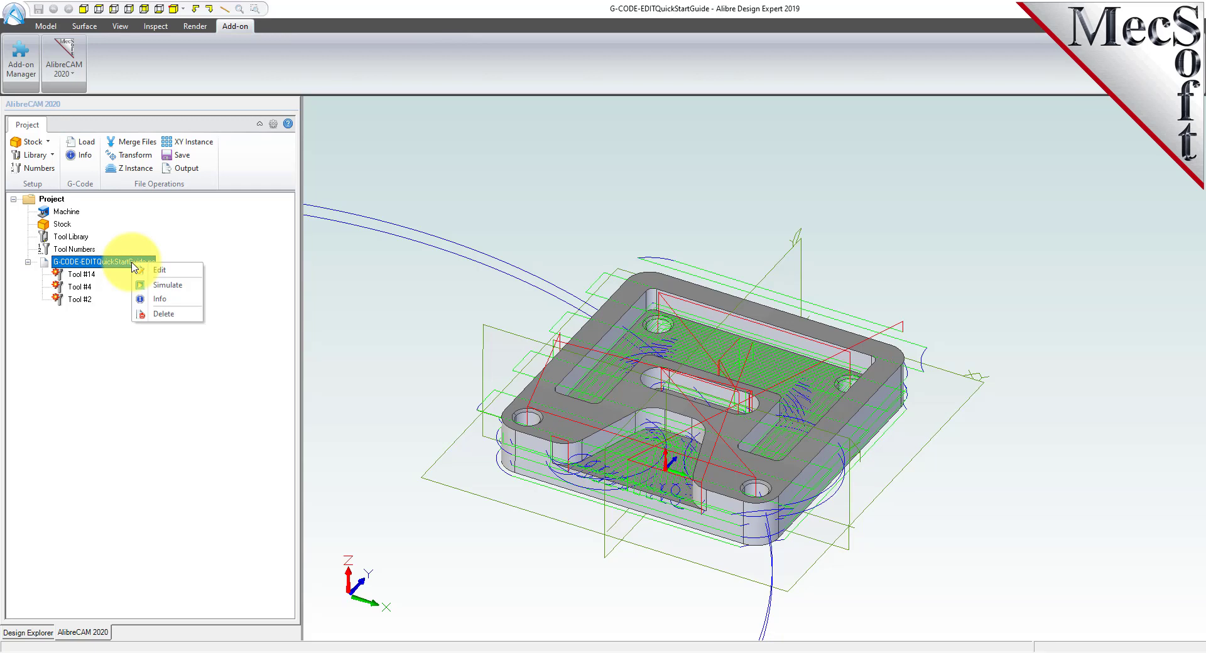
click(168, 269)
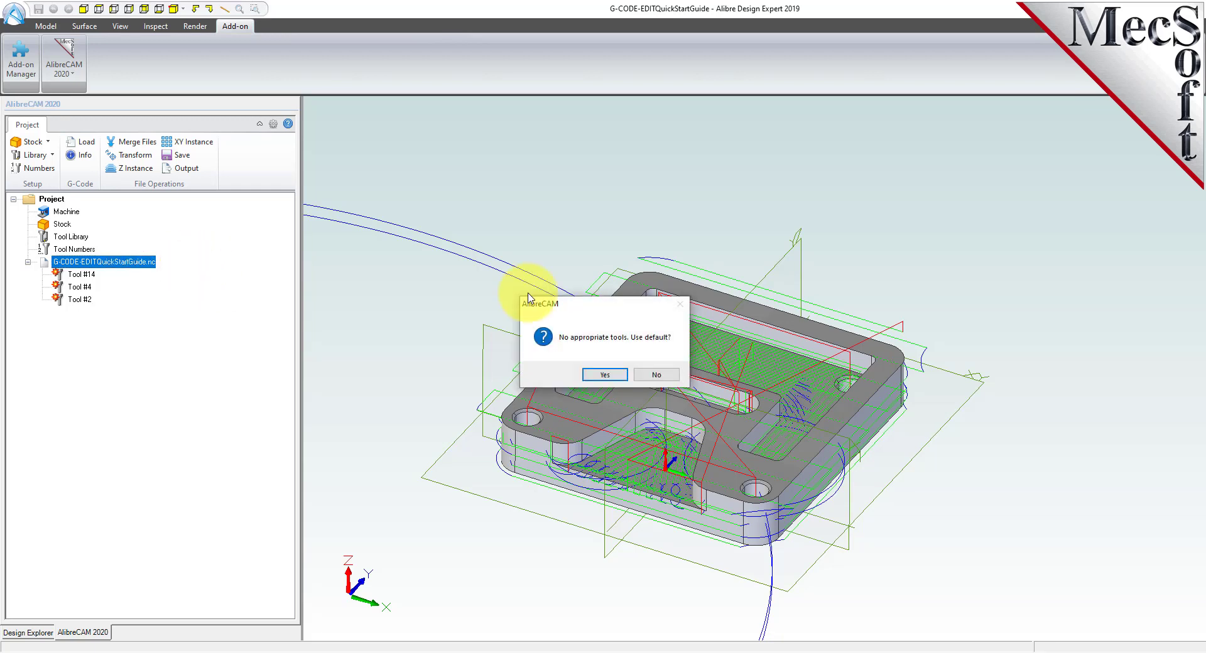
click(617, 380)
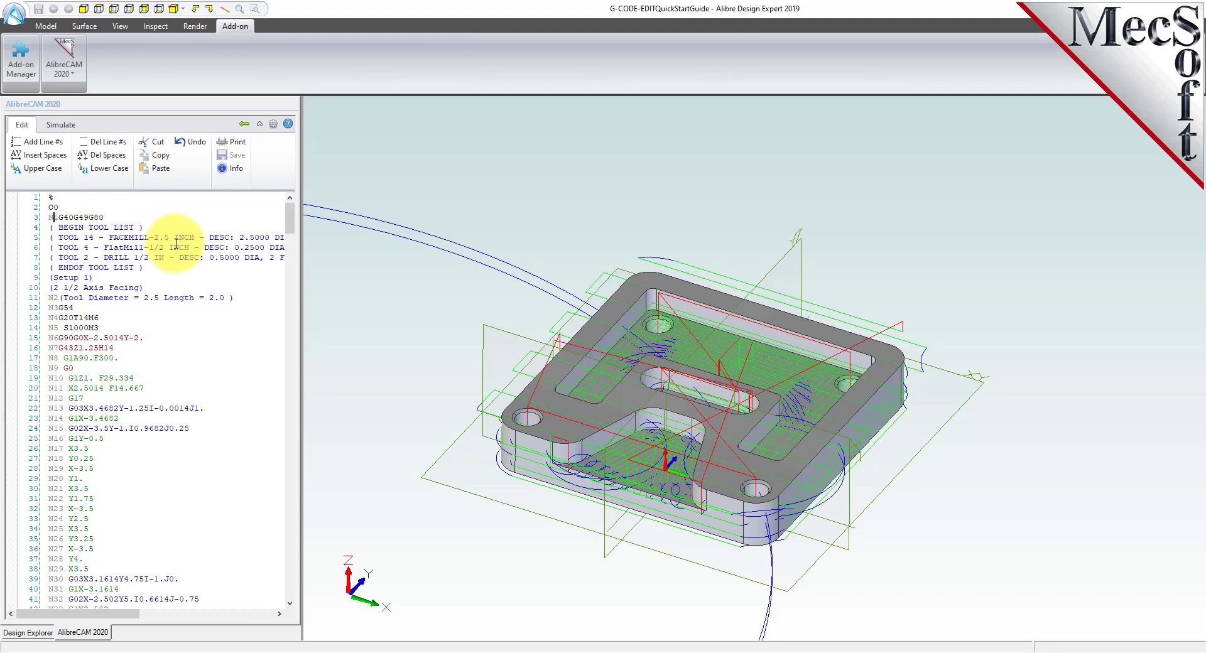
mouse_move(289, 217)
mouse_down()
mouse_move(292, 597)
mouse_move(292, 213)
mouse_up()
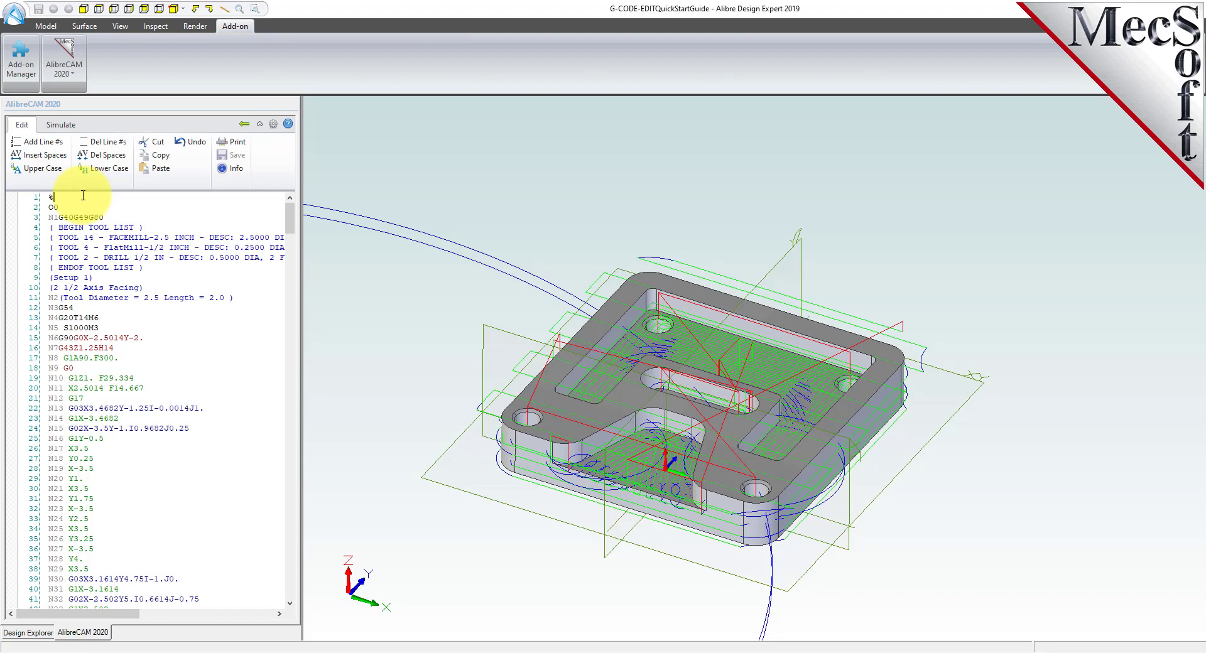
Turn off Show Context Tool Tips in the User Interface preferences and look through the available ribbon styles.
click(274, 125)
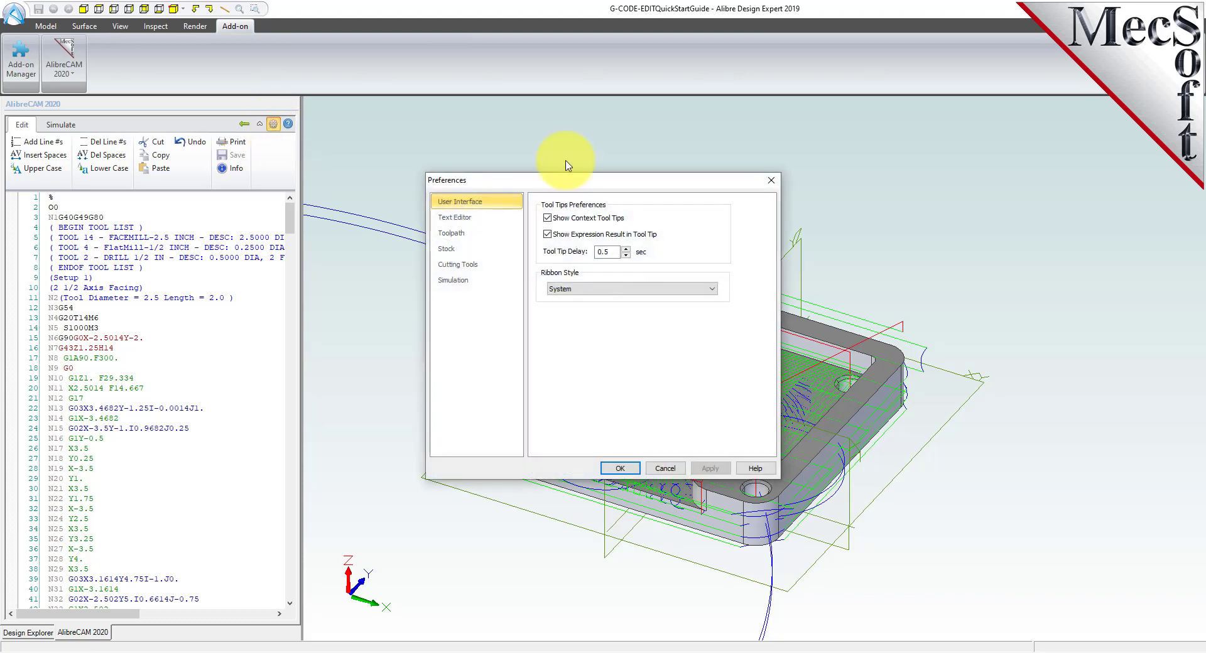
drag(608, 178, 352, 185)
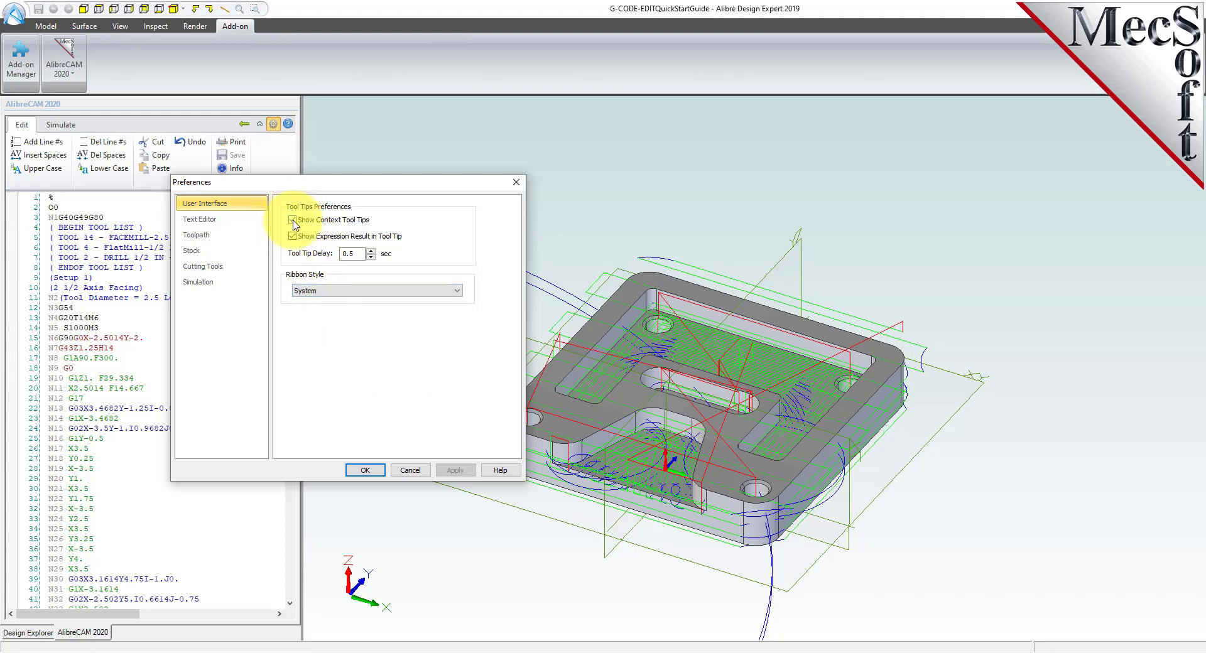
mouse_move(298, 241)
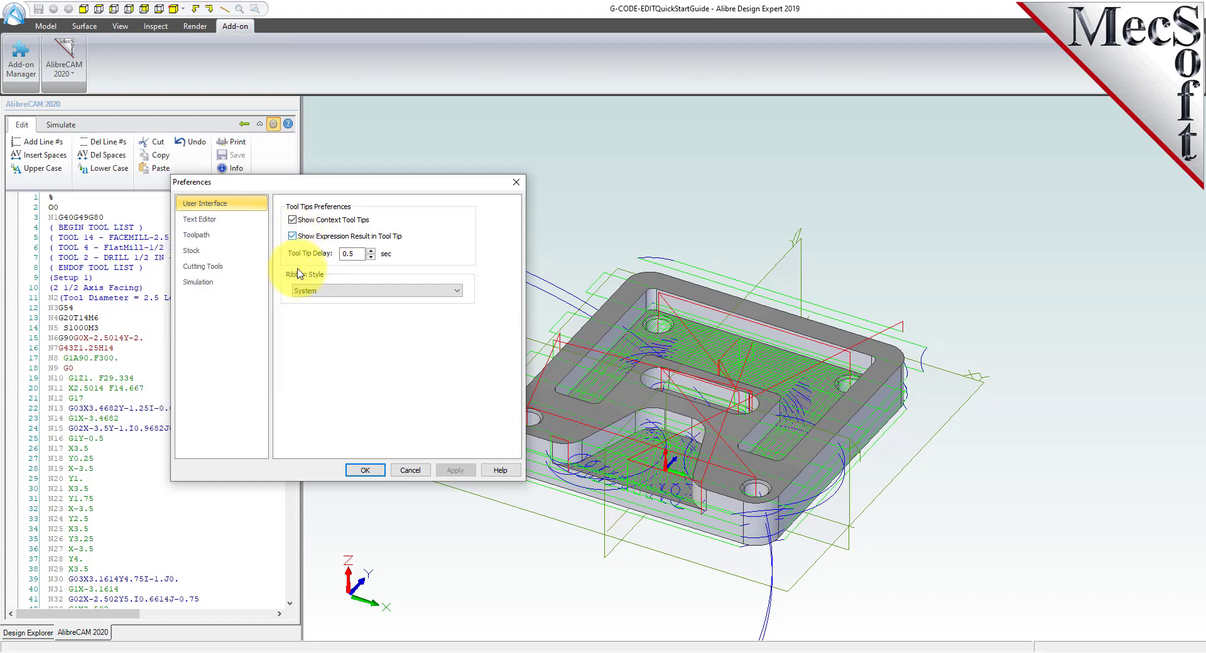
click(292, 220)
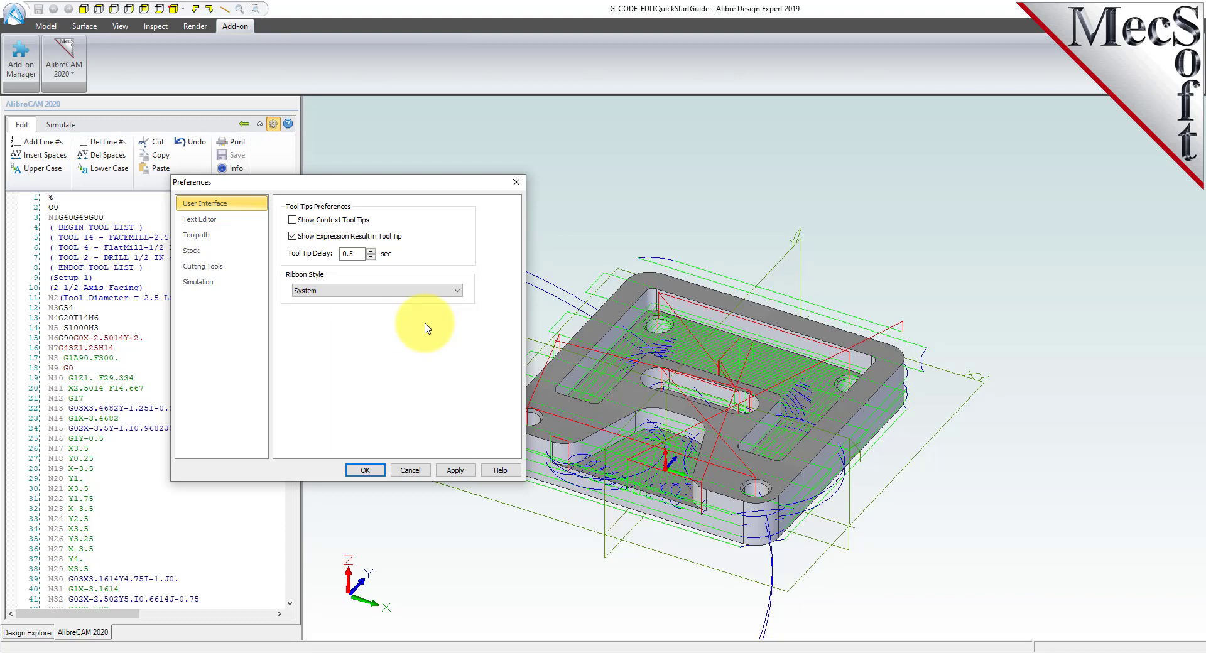
click(457, 291)
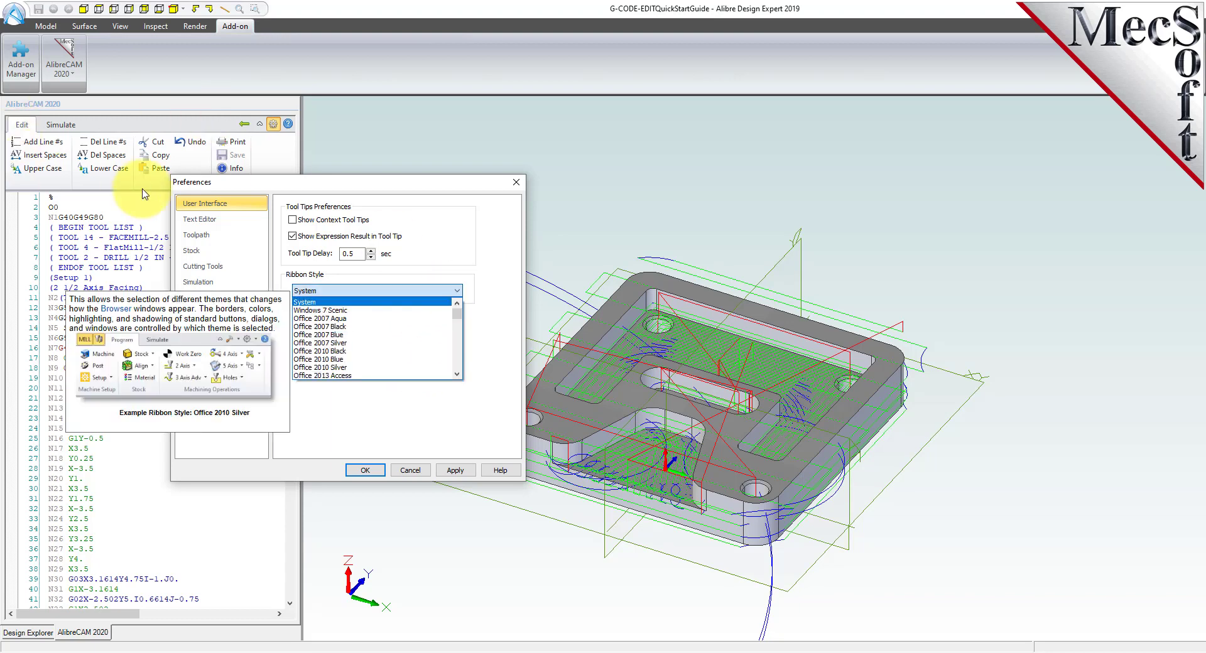
click(487, 348)
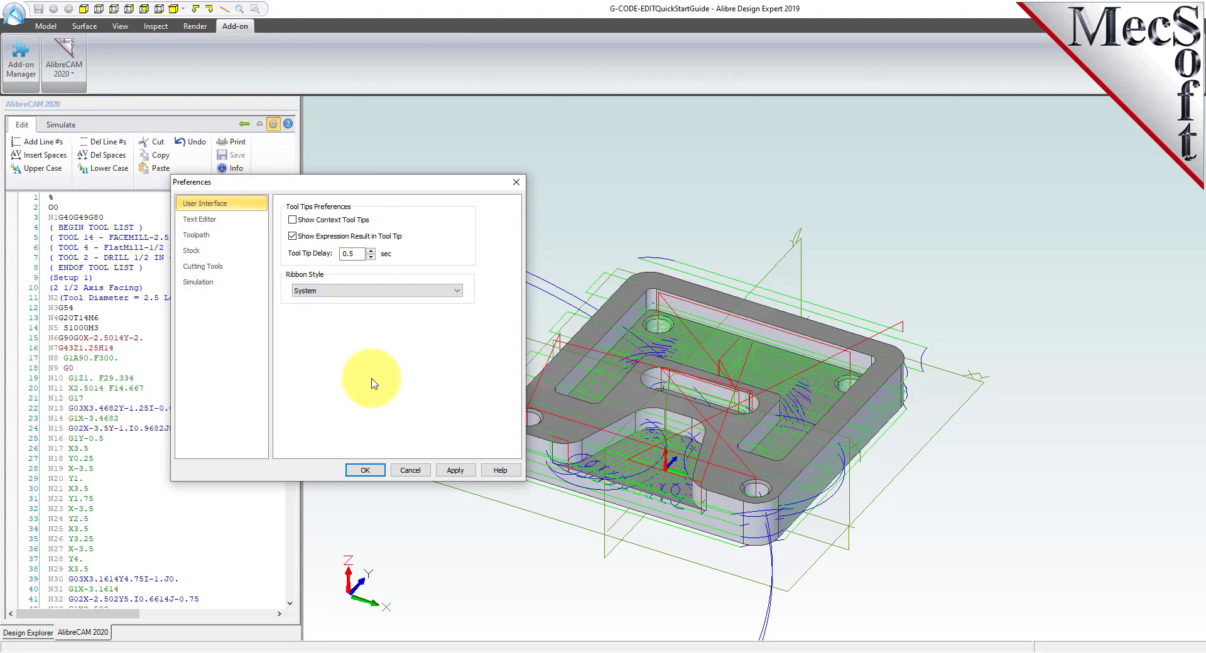
Review the Text Editor preferences, including the text editor colors and the program to output setting.
click(221, 221)
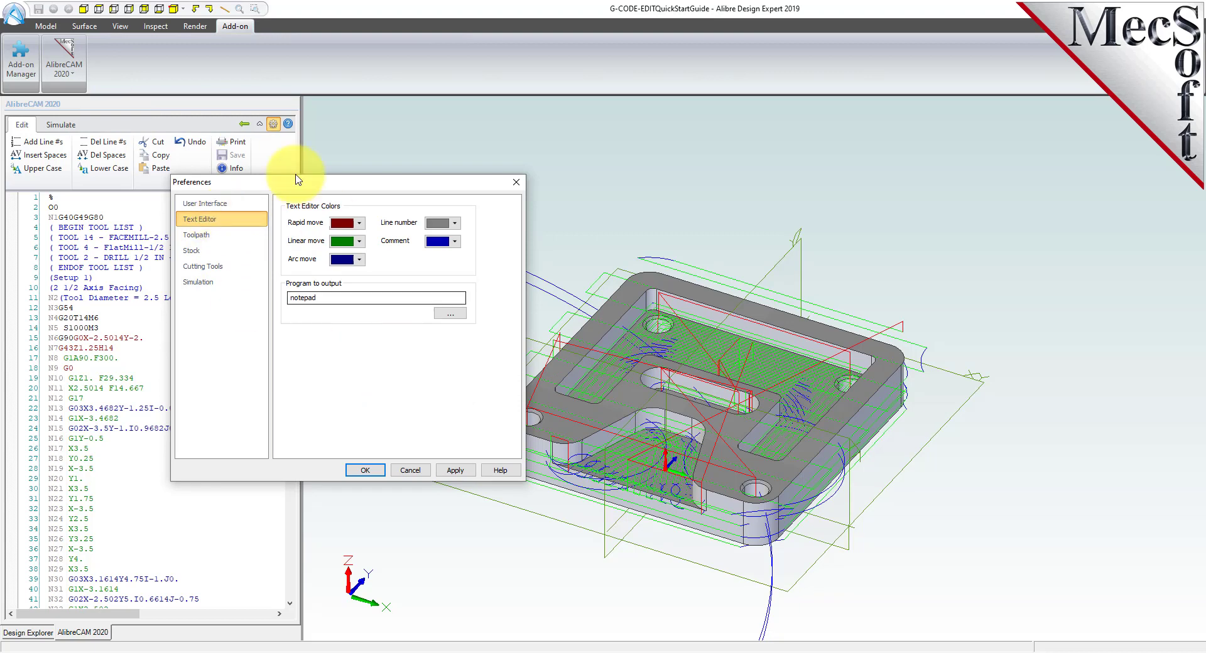
drag(281, 185, 333, 293)
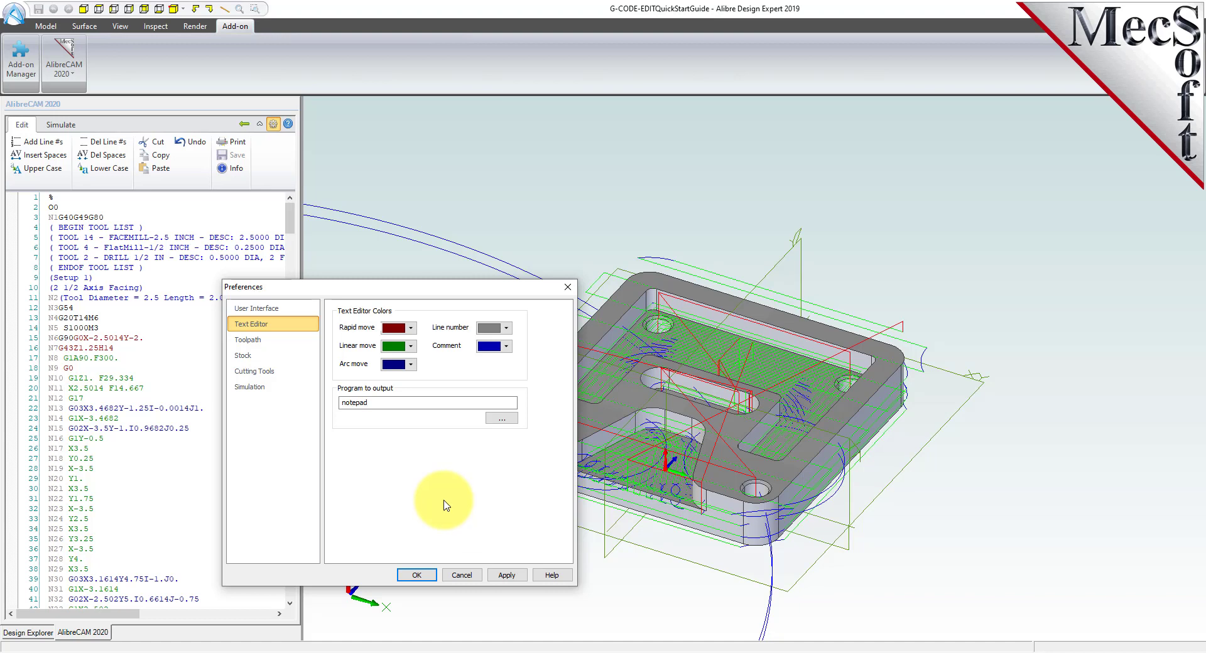
click(373, 403)
drag(373, 403, 315, 402)
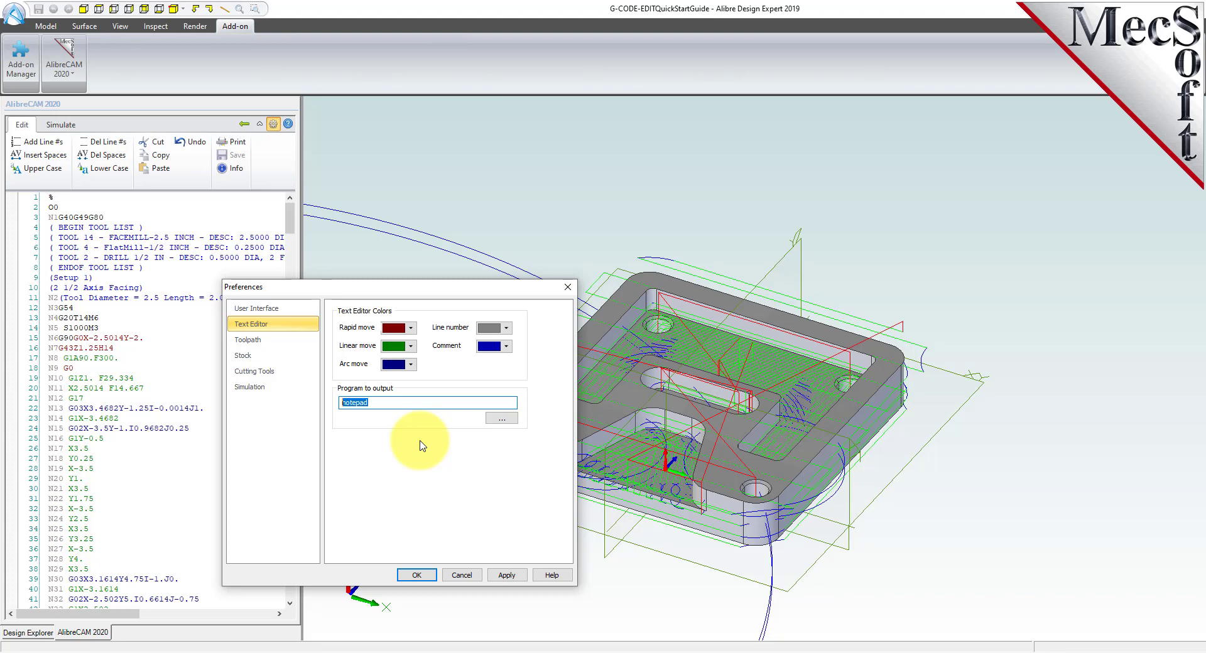
Set the toolpath display thickness to 2 in the Toolpath preferences and apply it.
click(267, 340)
drag(379, 294, 282, 254)
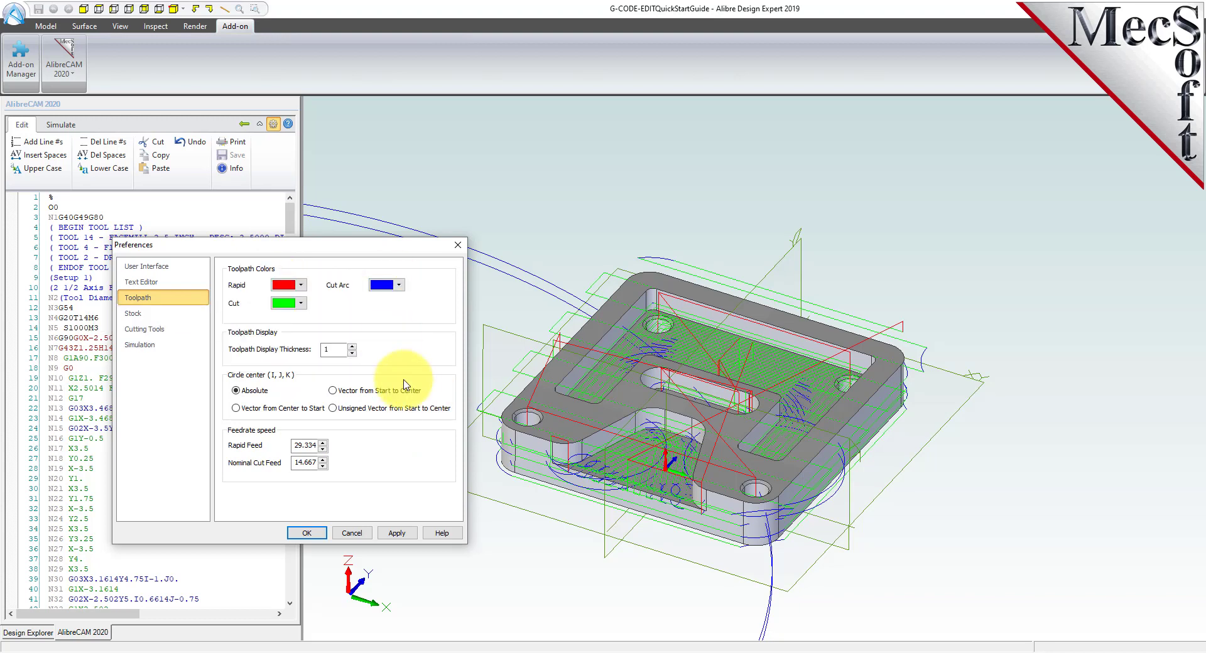
mouse_move(411, 390)
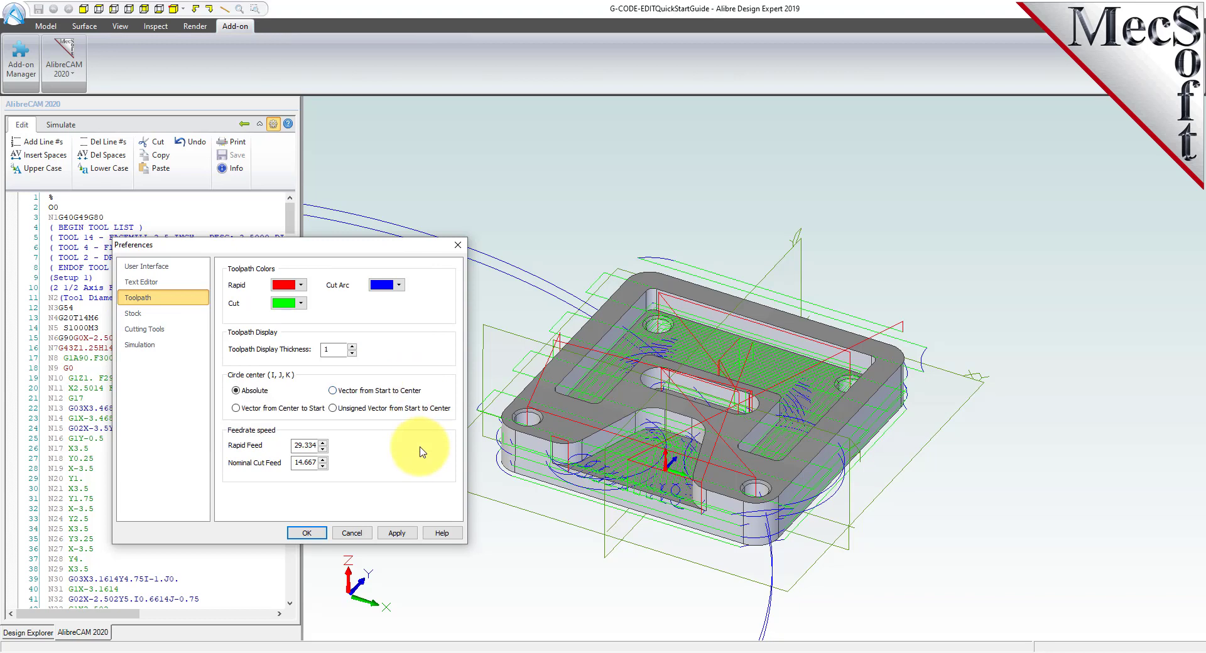
double_click(331, 349)
text(2)
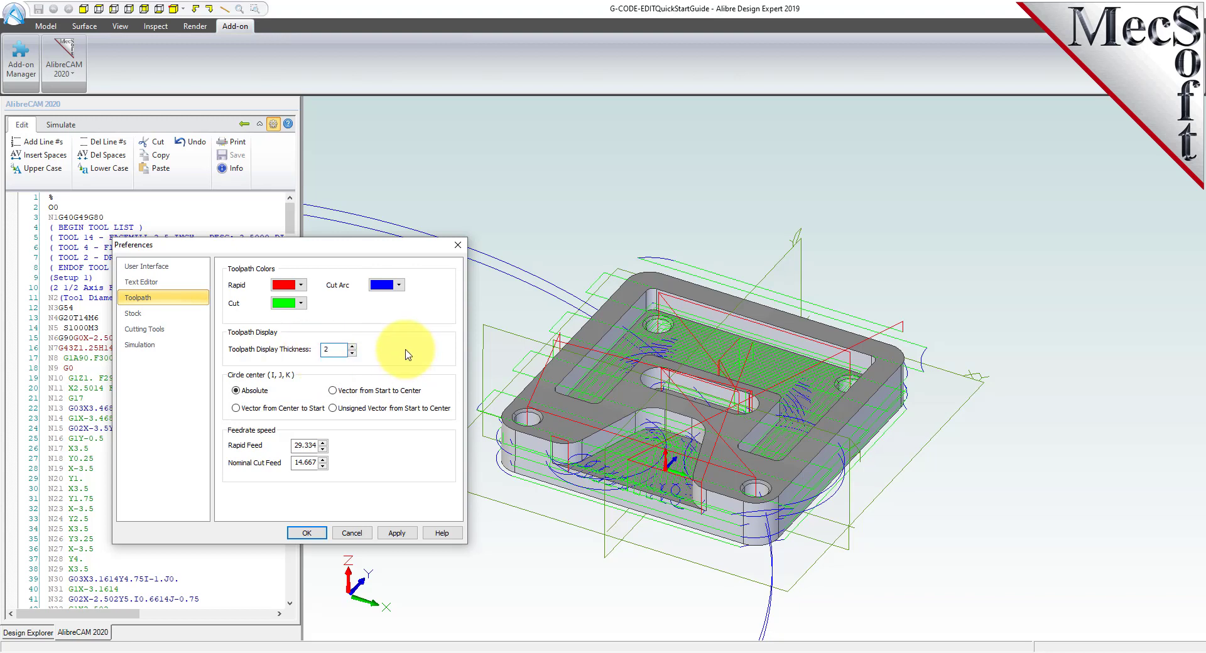
click(397, 533)
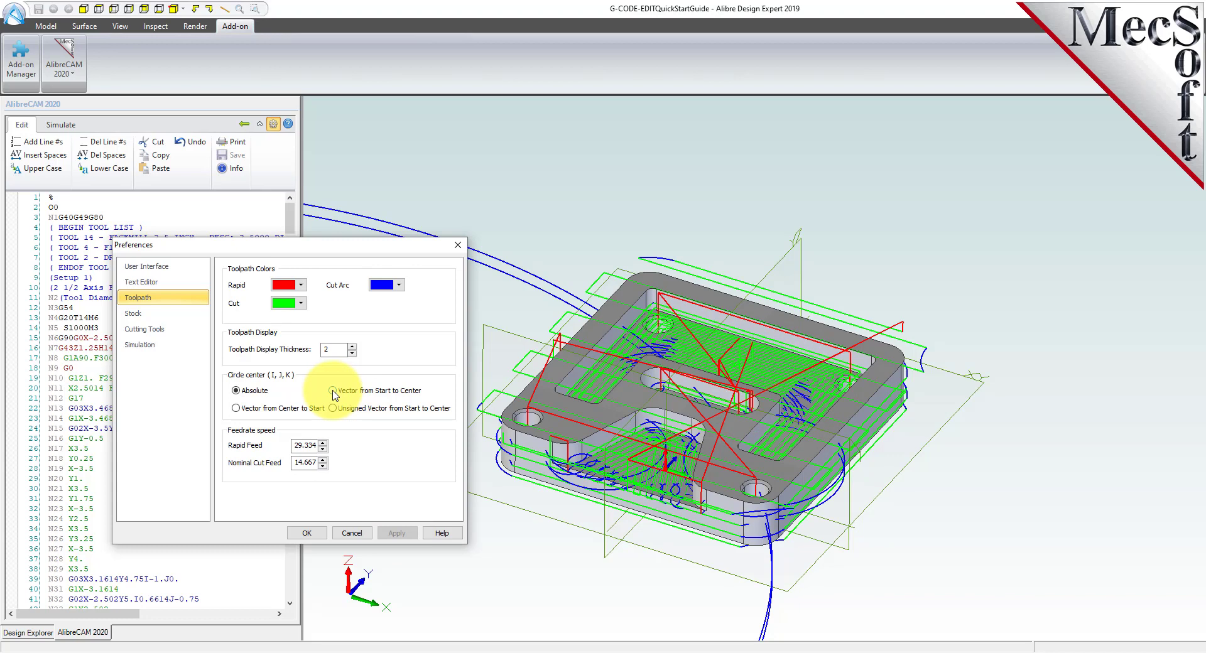
Try a toolpath display thickness of 1 and set it back to 2.
double_click(333, 349)
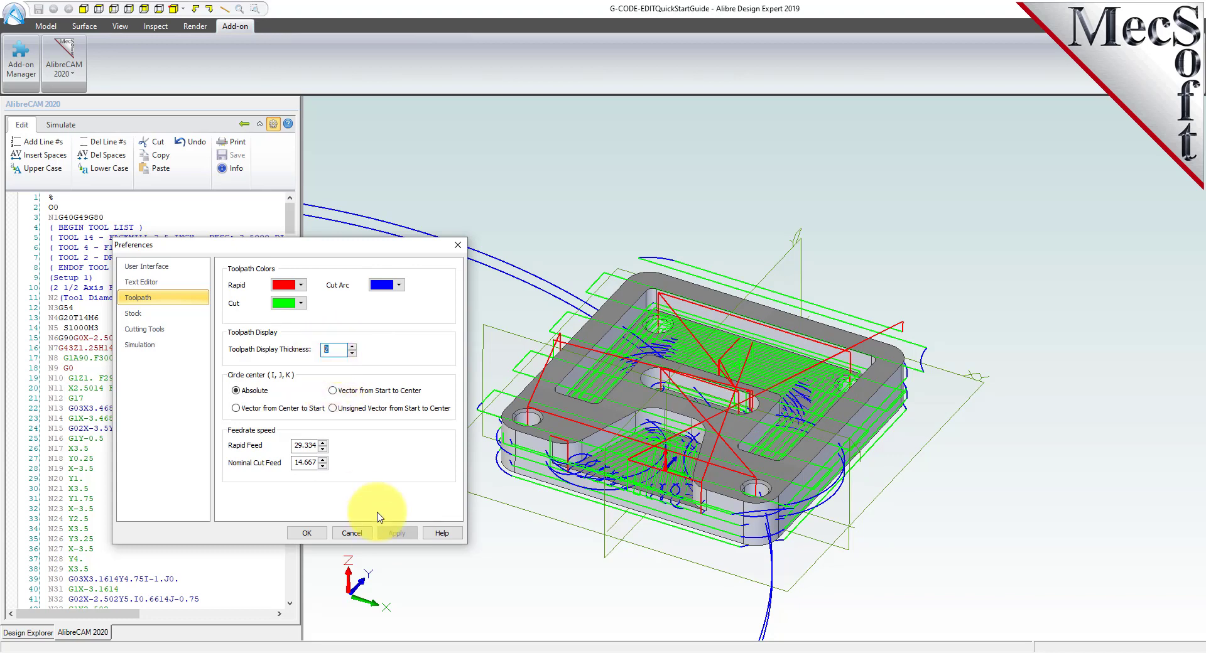
text(1)
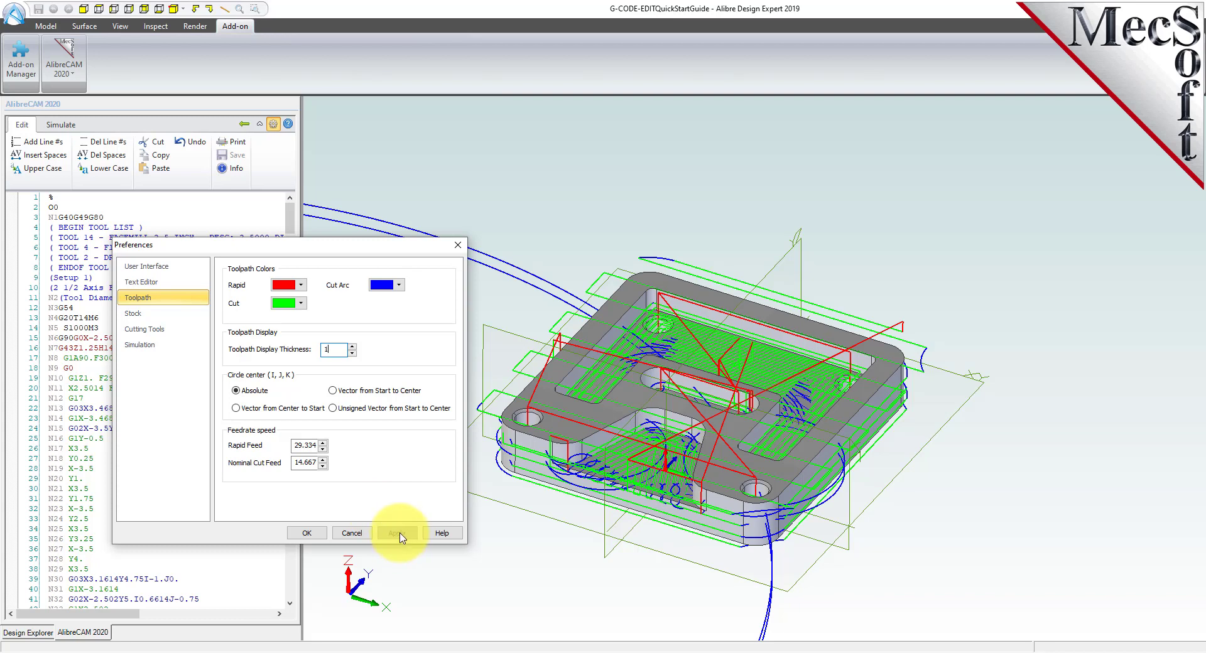
double_click(335, 350)
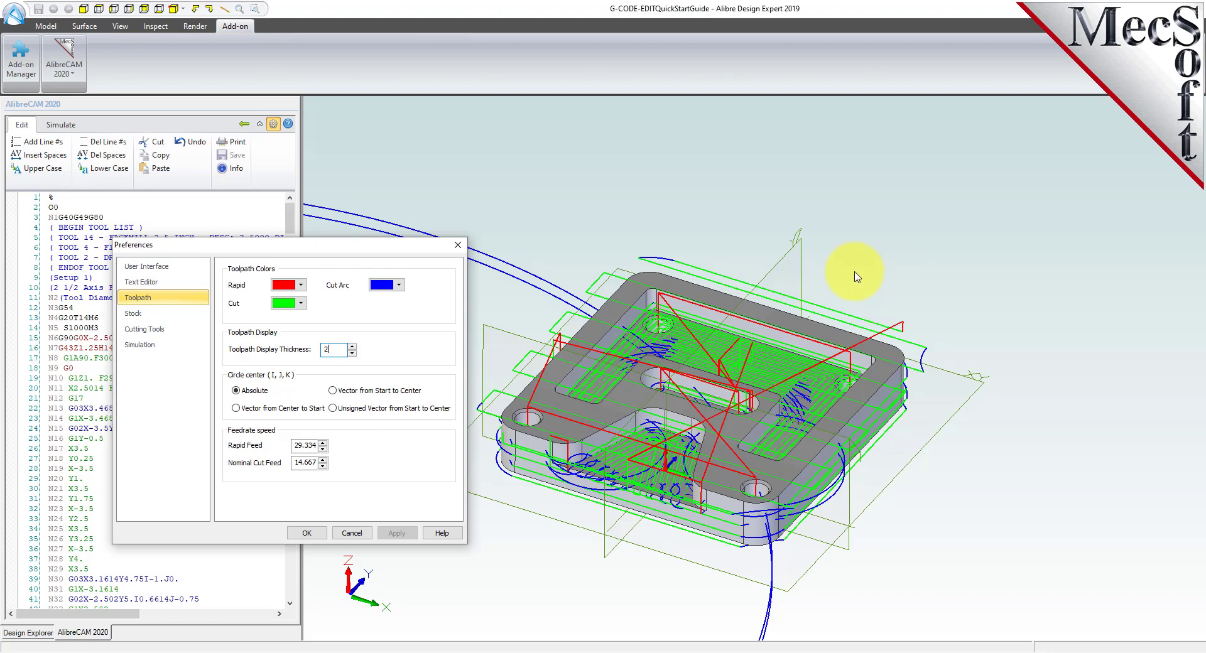
Set the toolpath circle center (I, J, K) mode to Unsigned Vector from Start to Center and apply it.
click(565, 209)
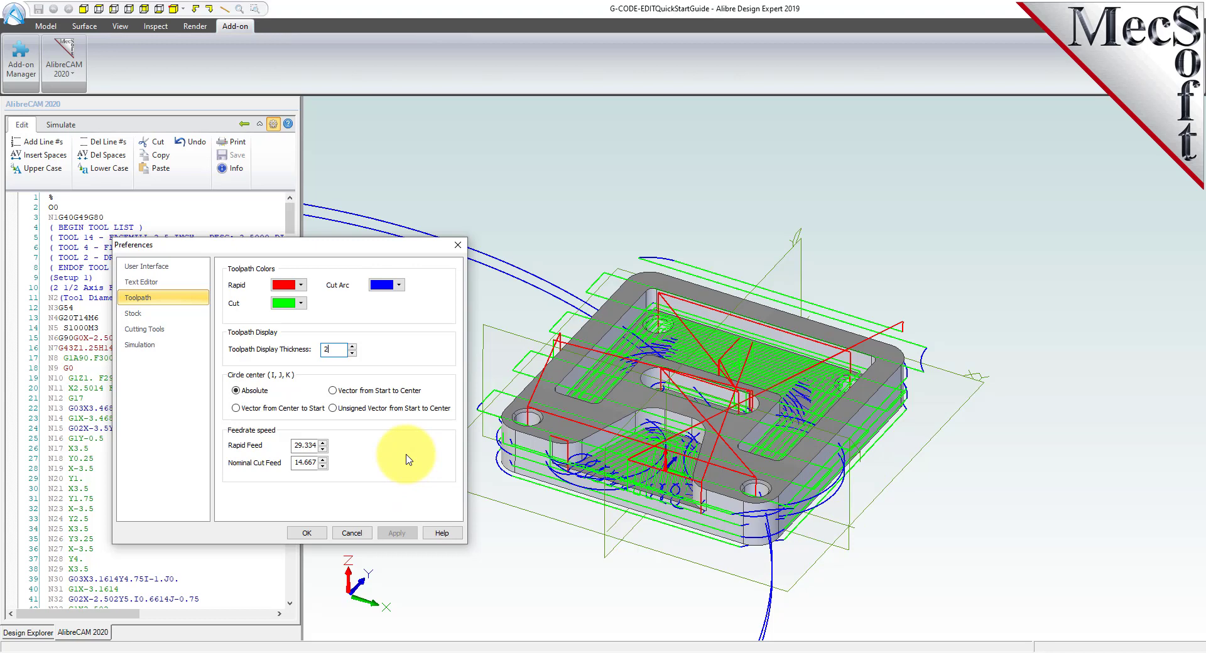
click(332, 408)
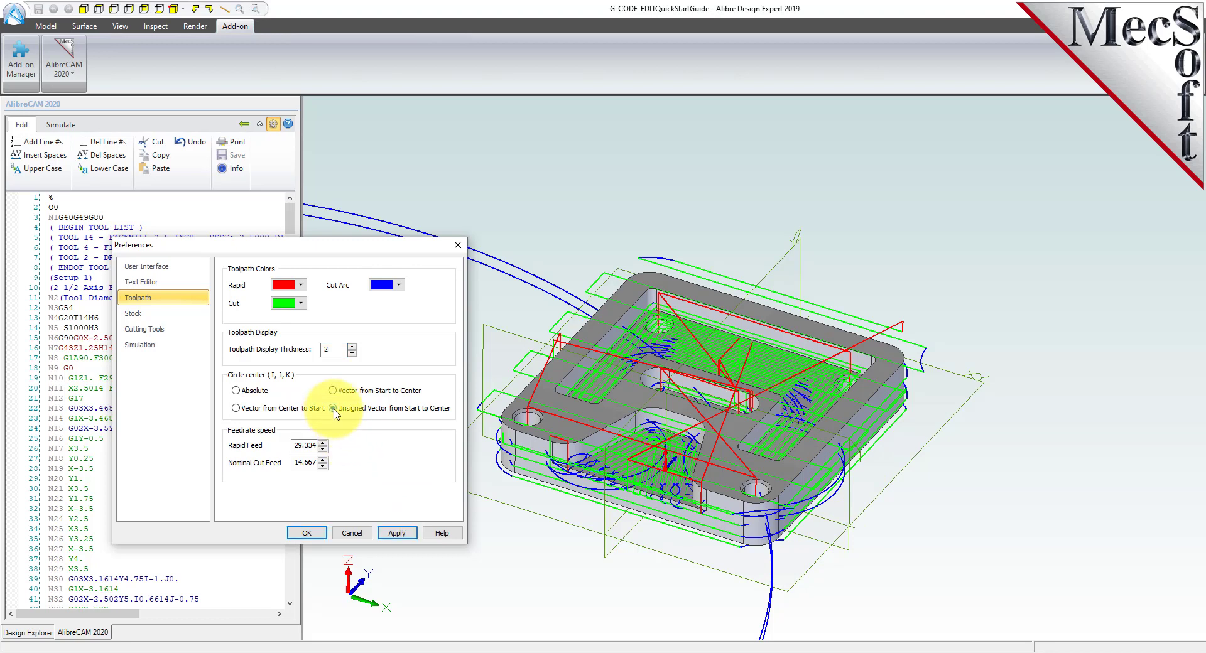
click(399, 535)
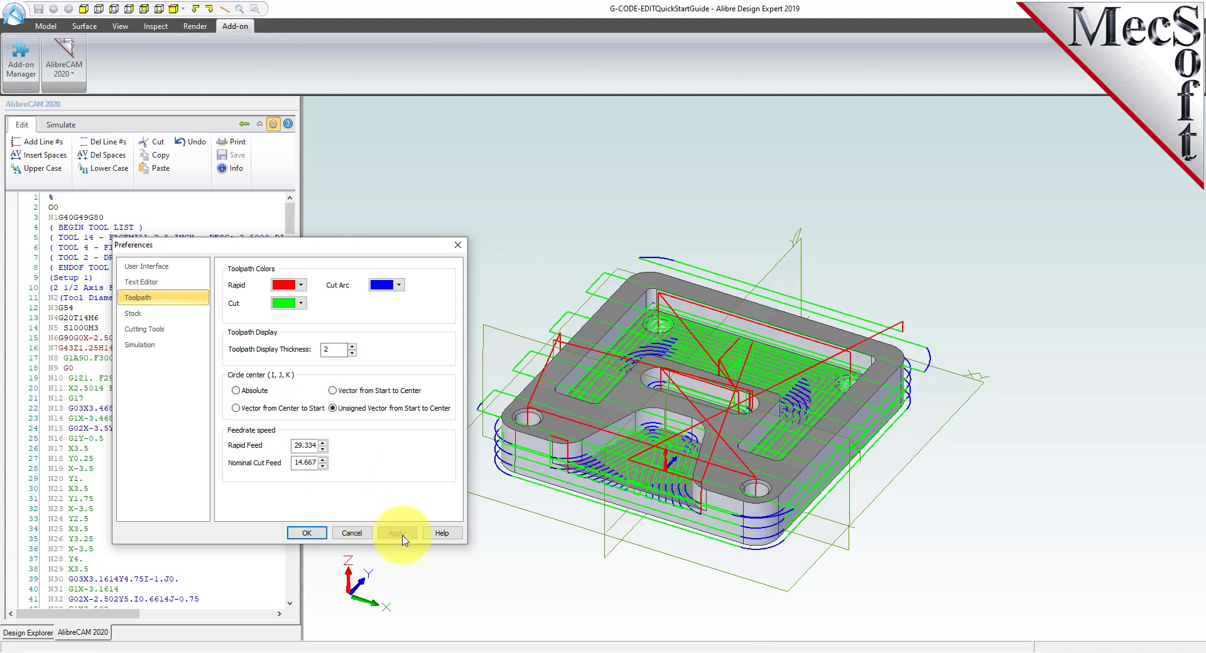
Compare the toolpath arcs using Vector from Center to Start, restoring the circle center mode to Unsigned Vector from Start to Center each time.
click(236, 408)
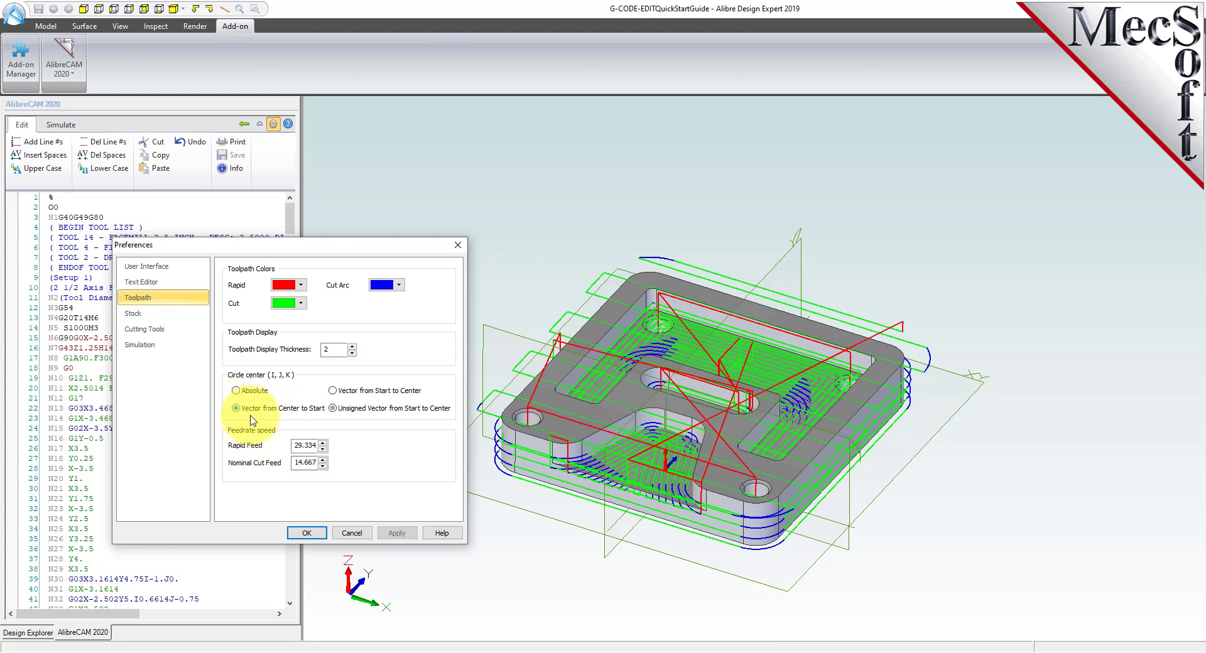
click(396, 535)
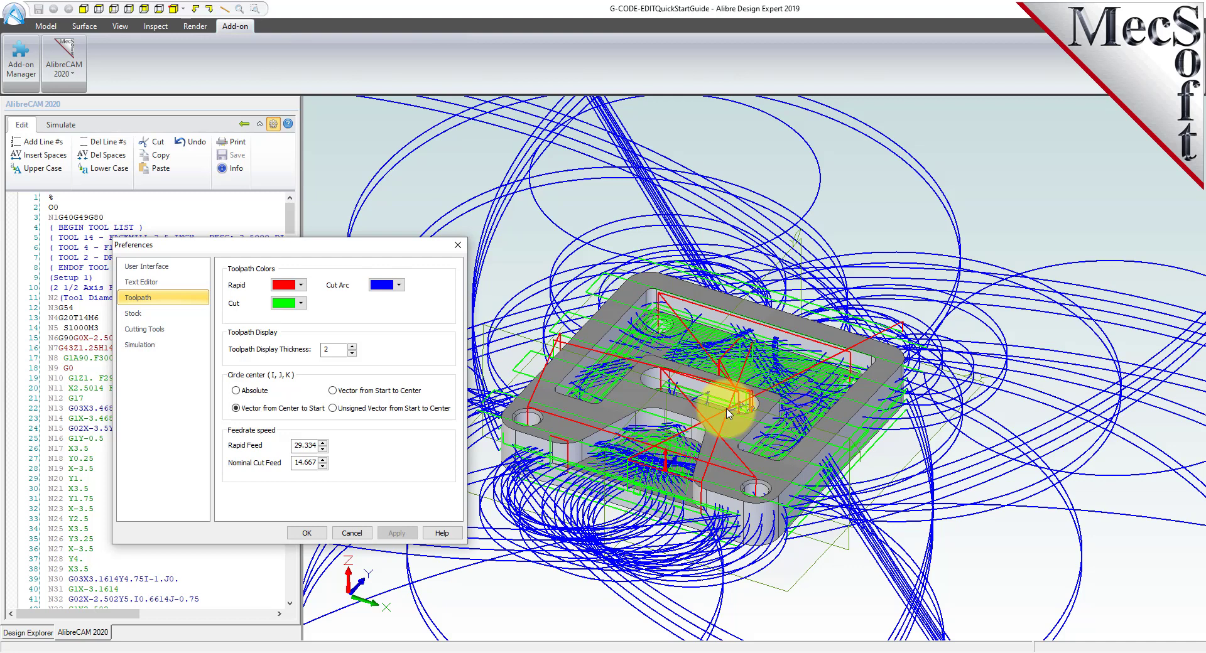
click(331, 409)
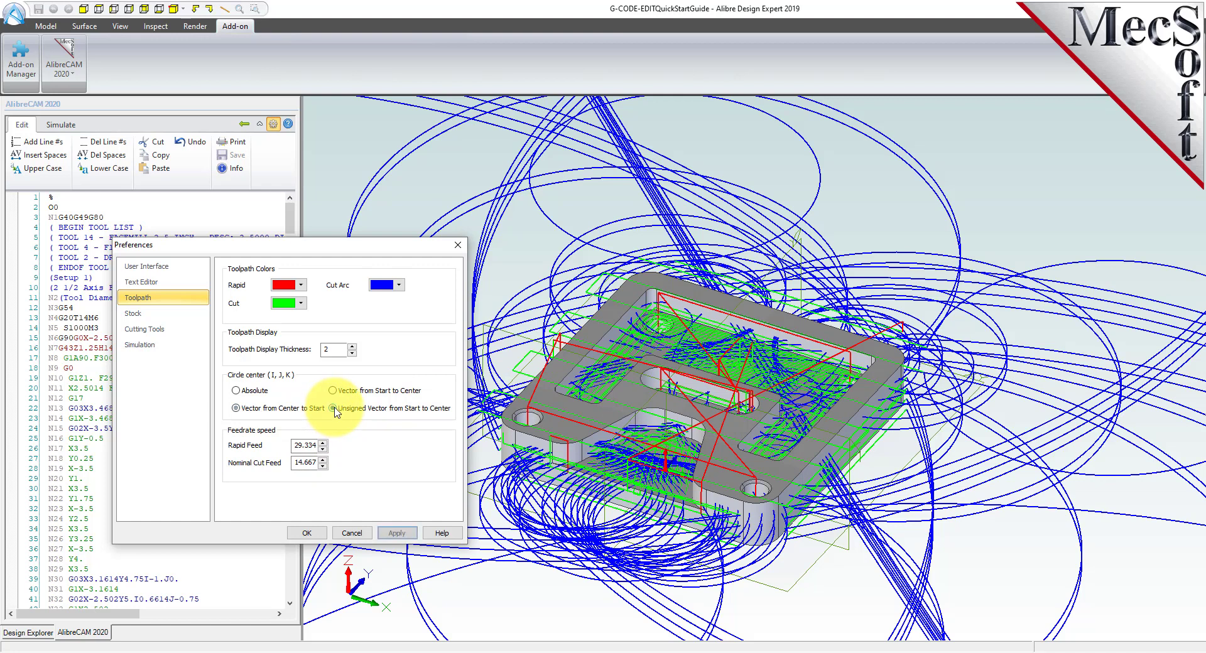
click(395, 537)
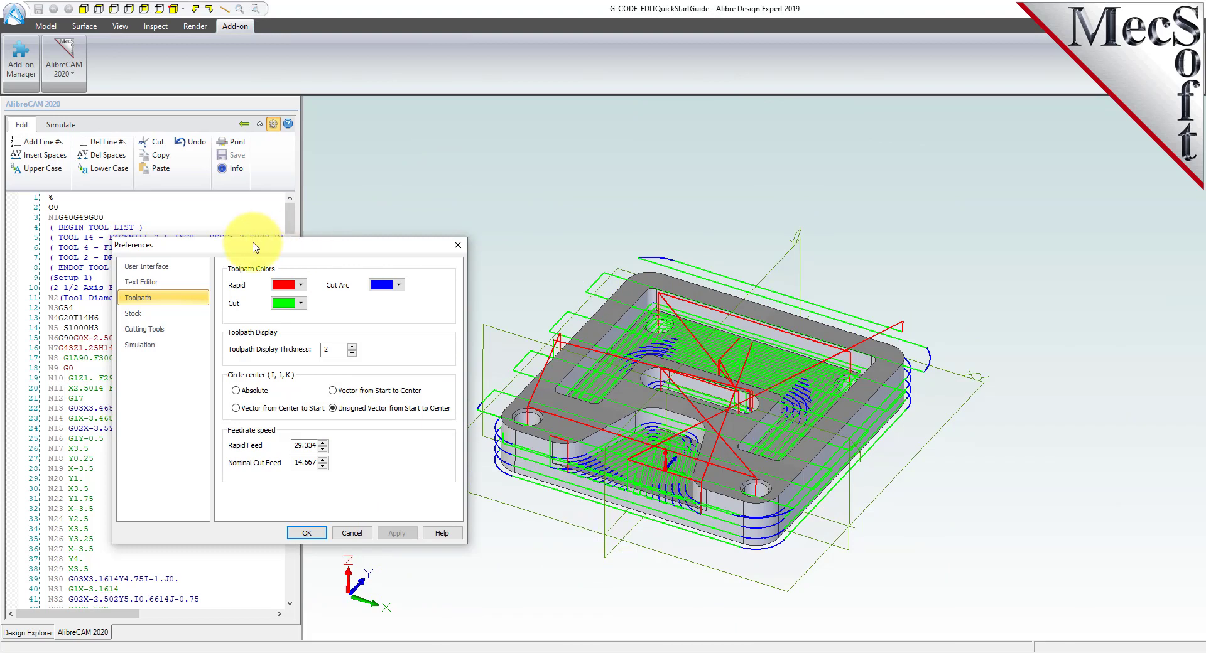
drag(266, 245, 341, 212)
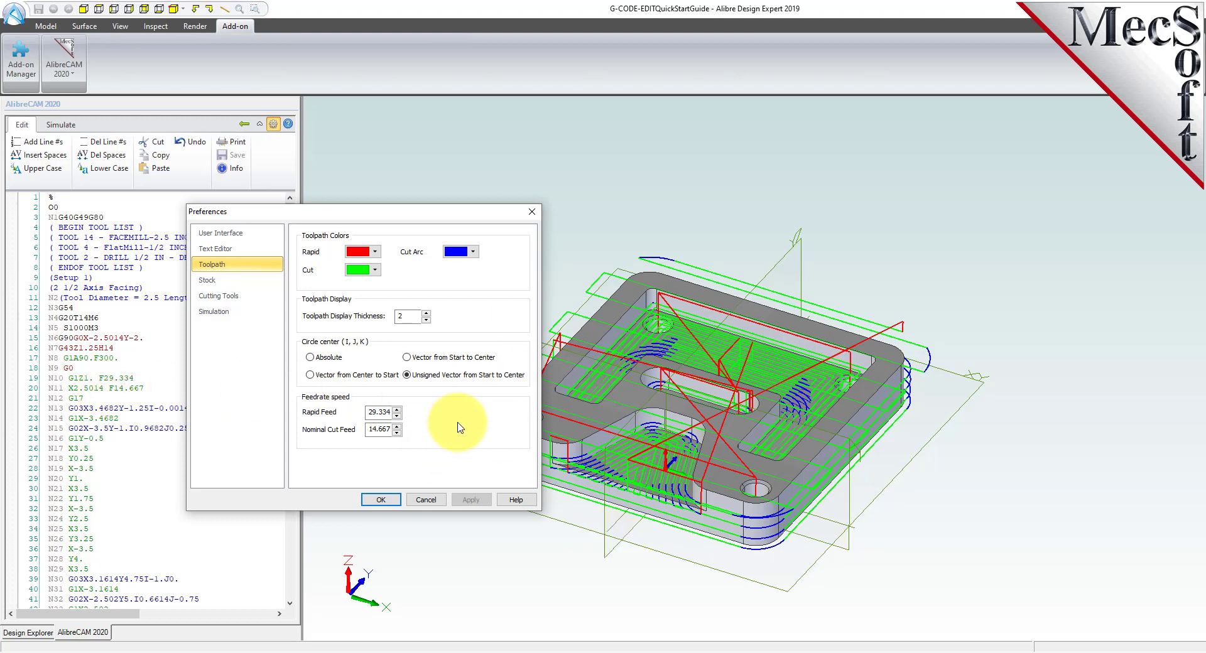
click(310, 375)
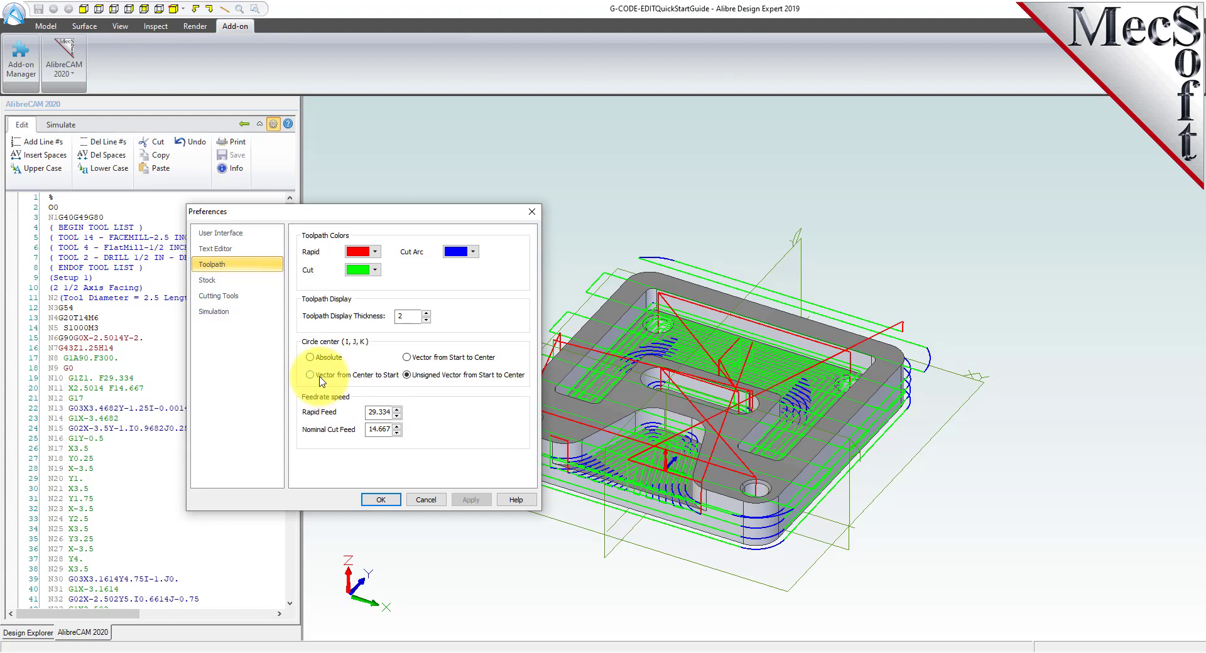
click(471, 500)
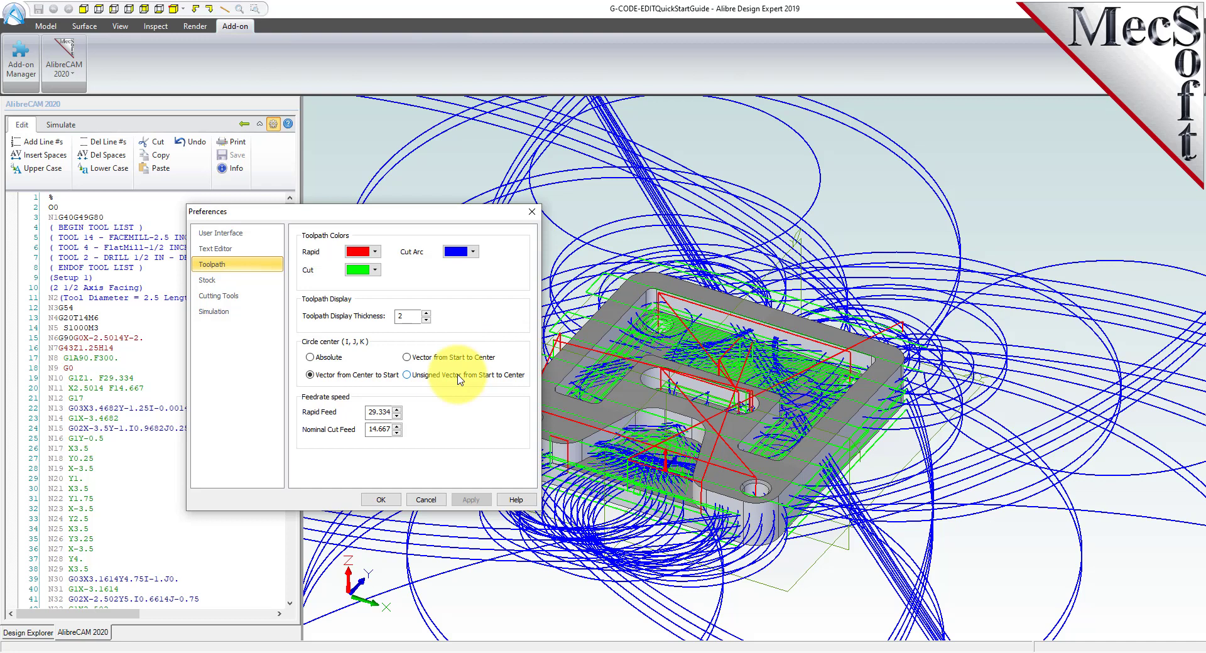
click(407, 375)
click(471, 500)
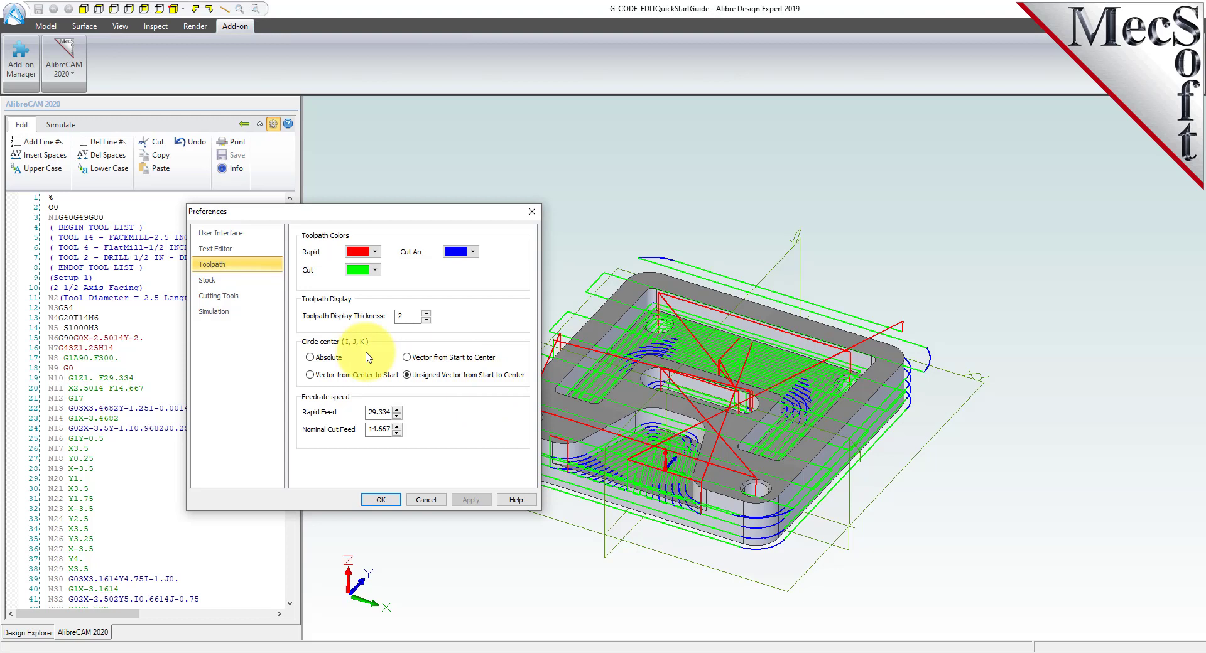
Review the feedrate speeds in the Toolpath preferences and the stock colors and display transparency in the Stock preferences.
click(227, 284)
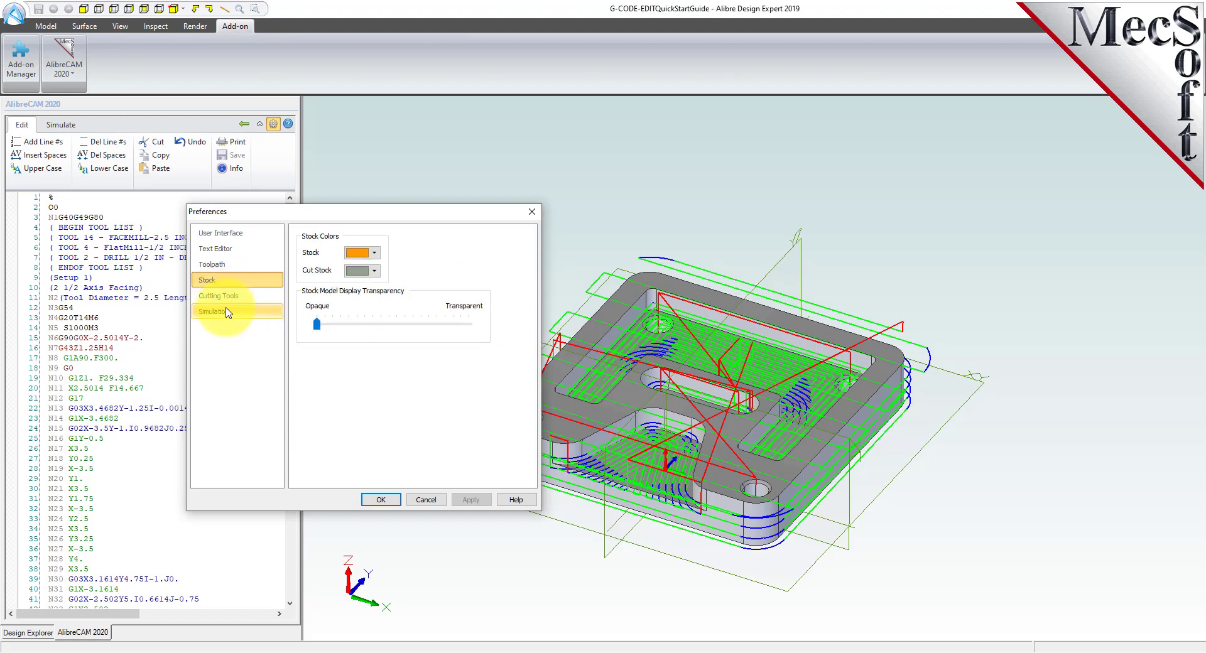
click(233, 264)
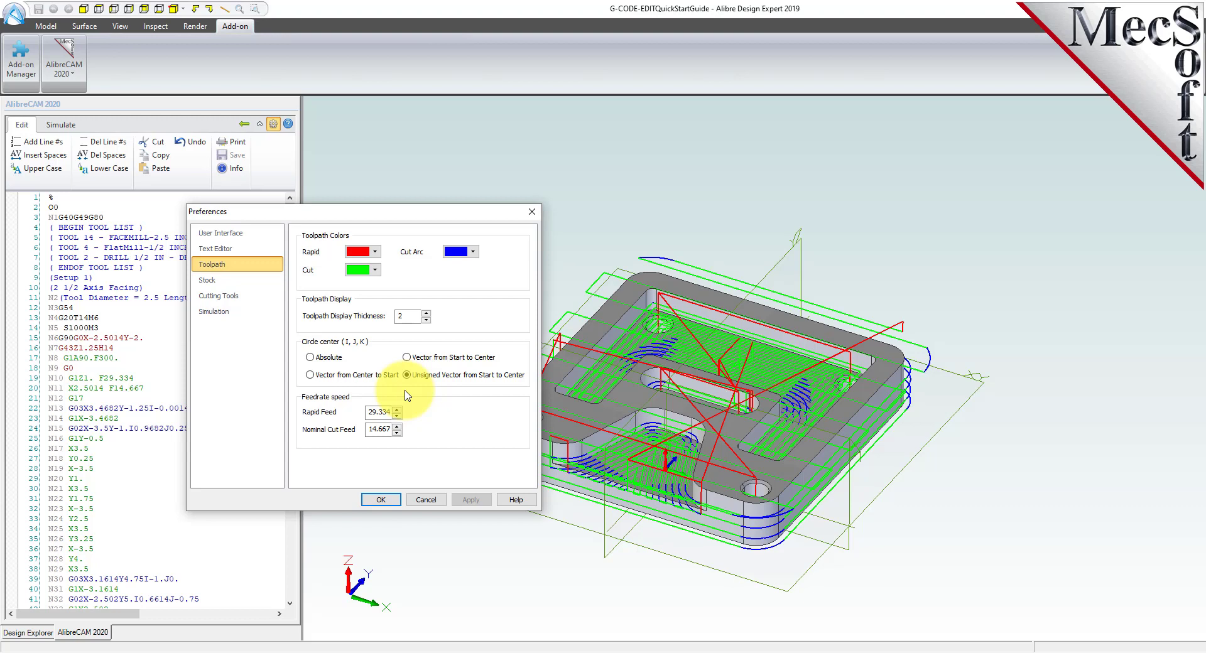
click(213, 280)
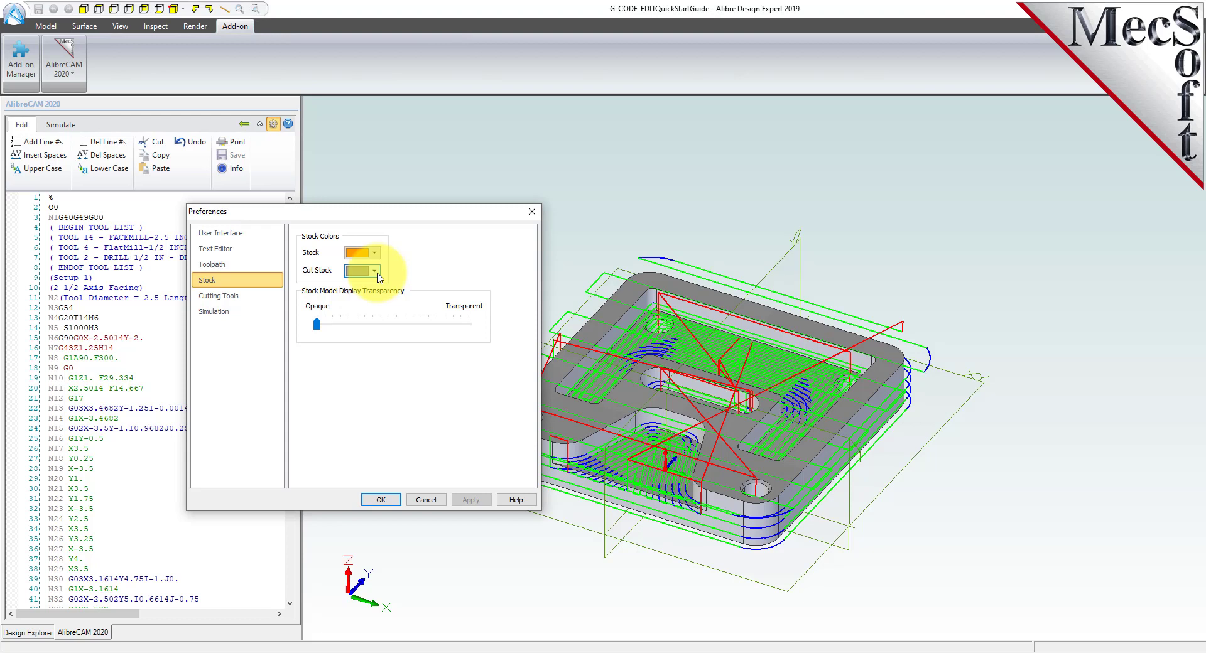
mouse_move(316, 324)
mouse_down()
mouse_move(470, 326)
mouse_move(314, 324)
mouse_up()
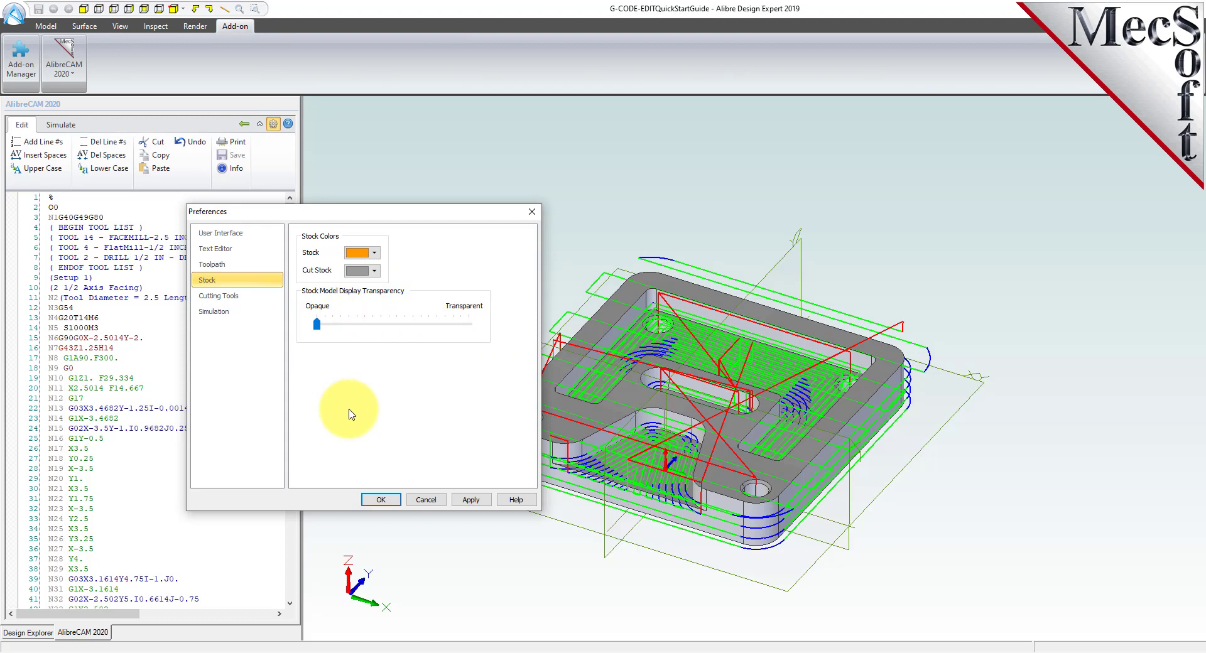
Set the cutting tool color to orange in the Cutting Tools preferences and display the Simulation preferences.
click(238, 296)
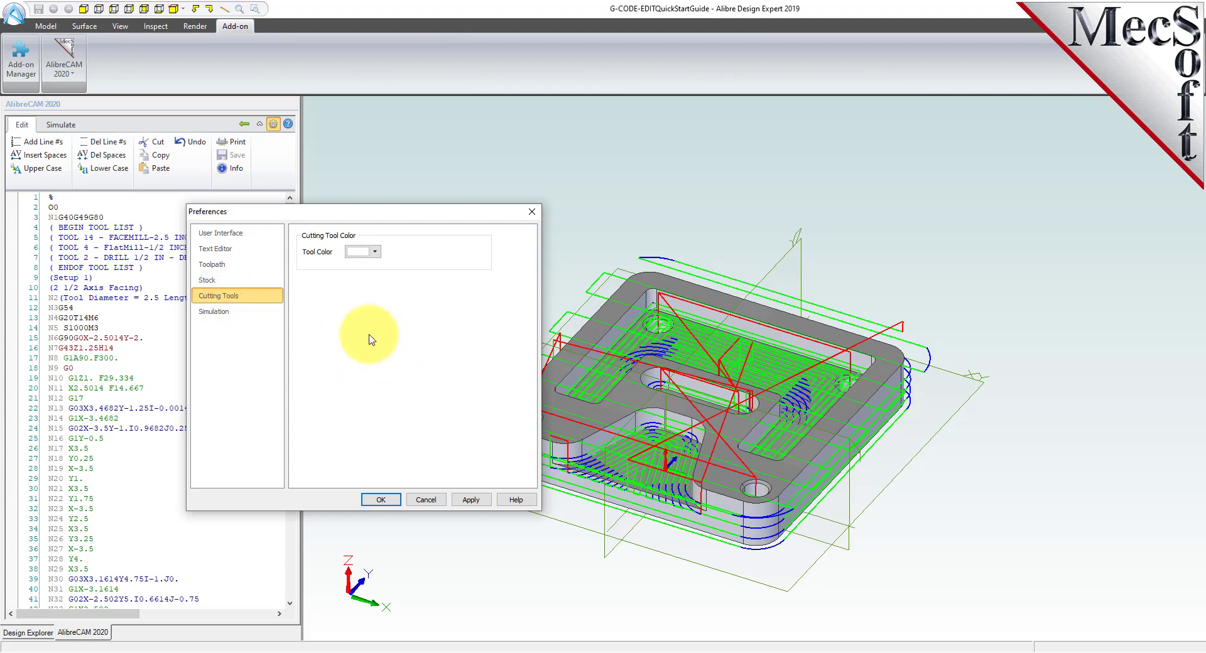
click(375, 252)
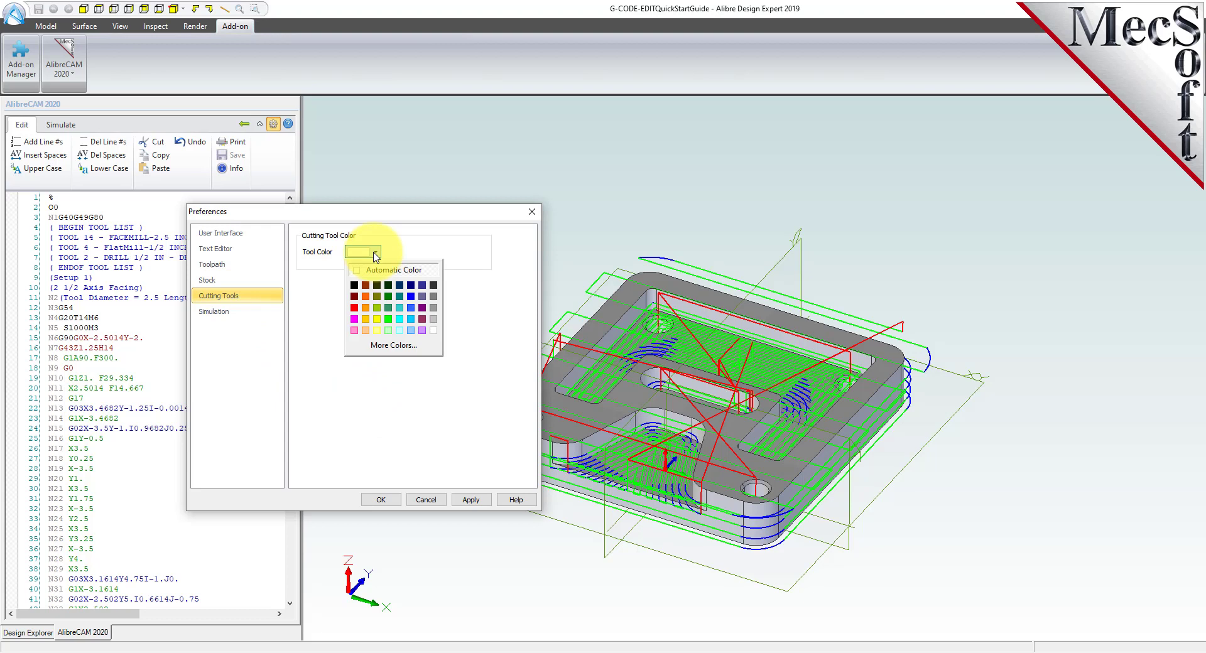
click(354, 307)
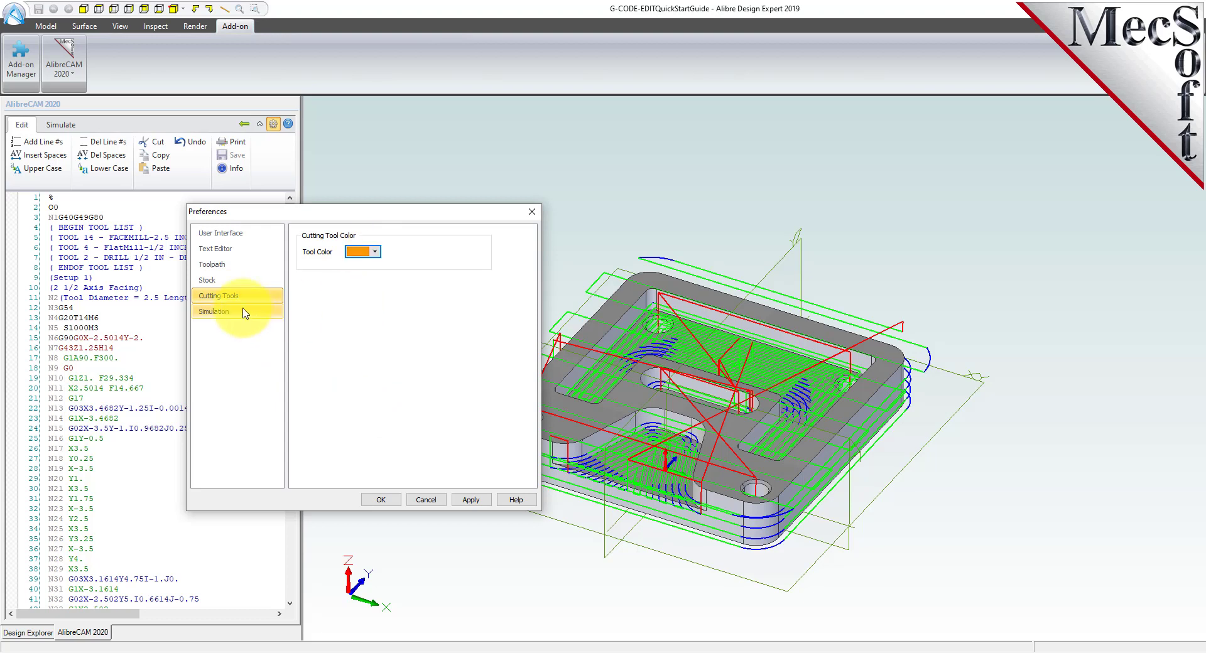
click(219, 311)
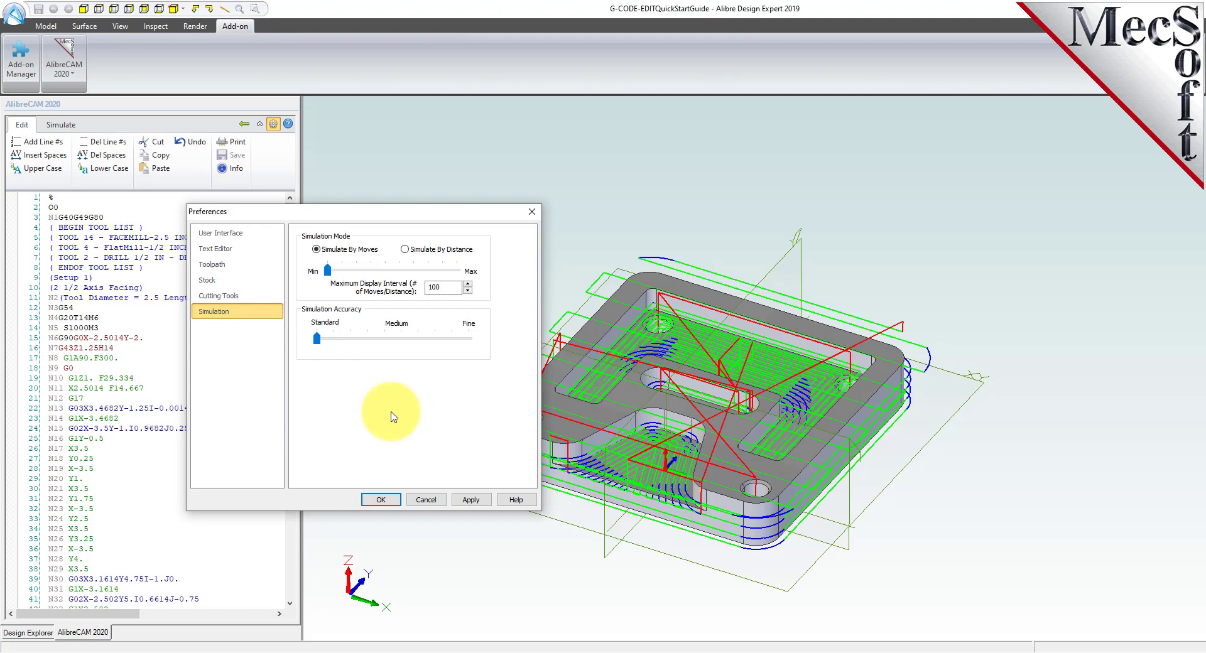
Set the simulation accuracy to Fine and display the Stock preferences.
drag(317, 339, 478, 344)
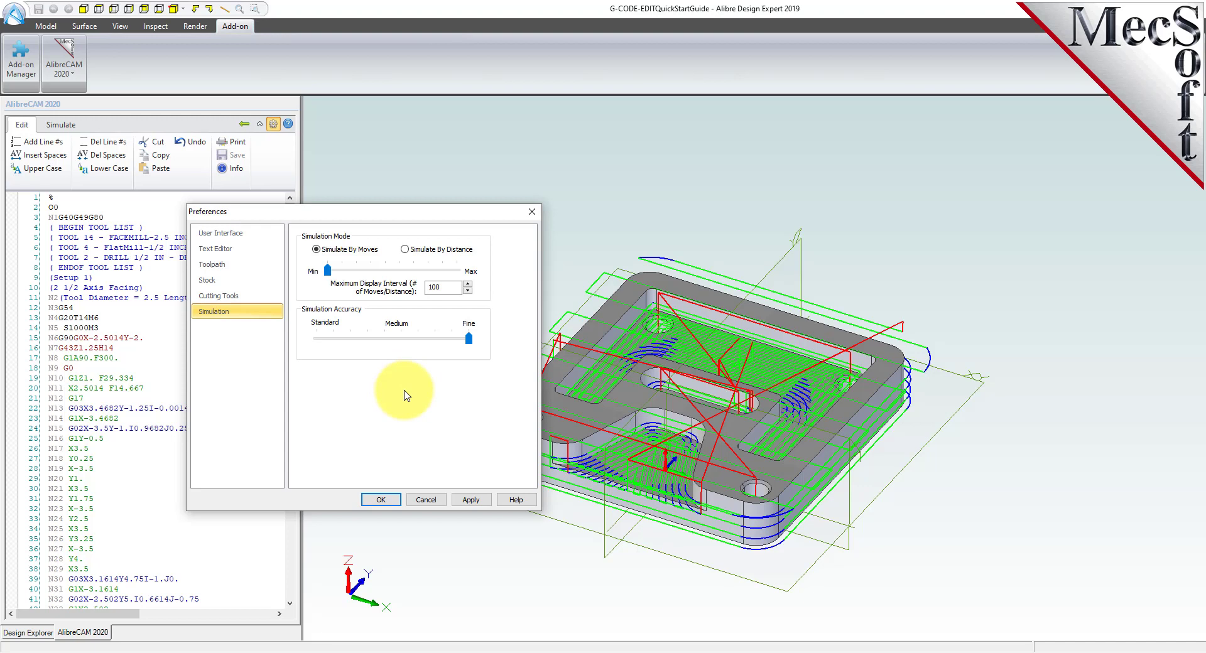
click(236, 298)
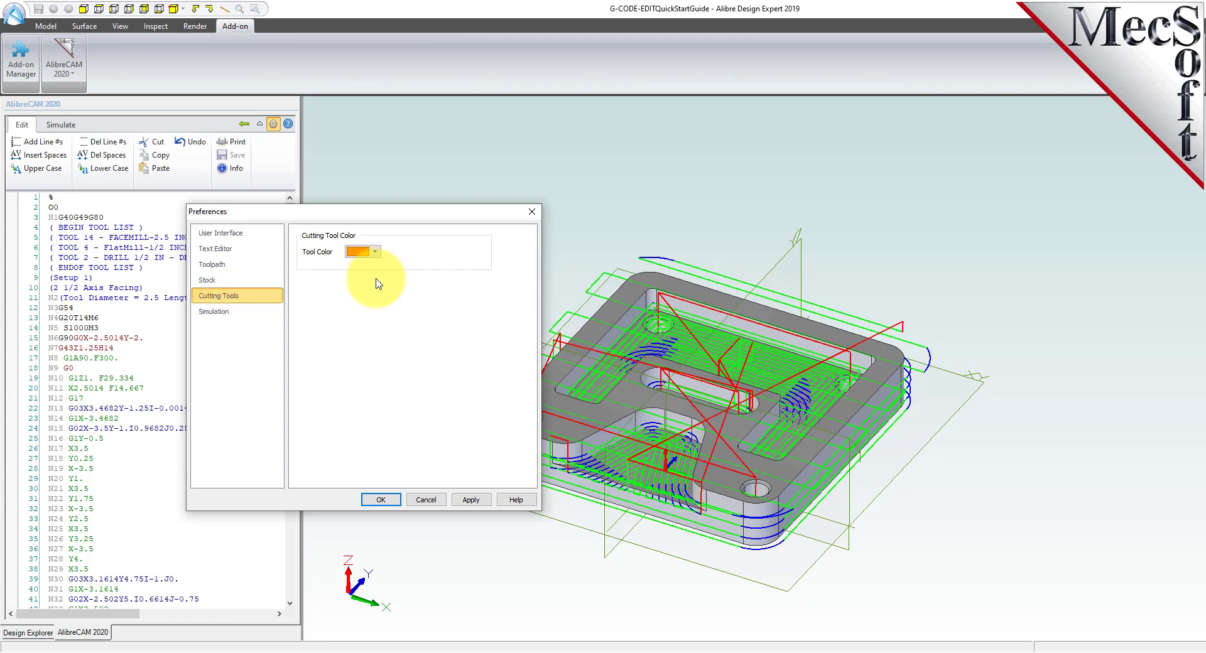
click(228, 283)
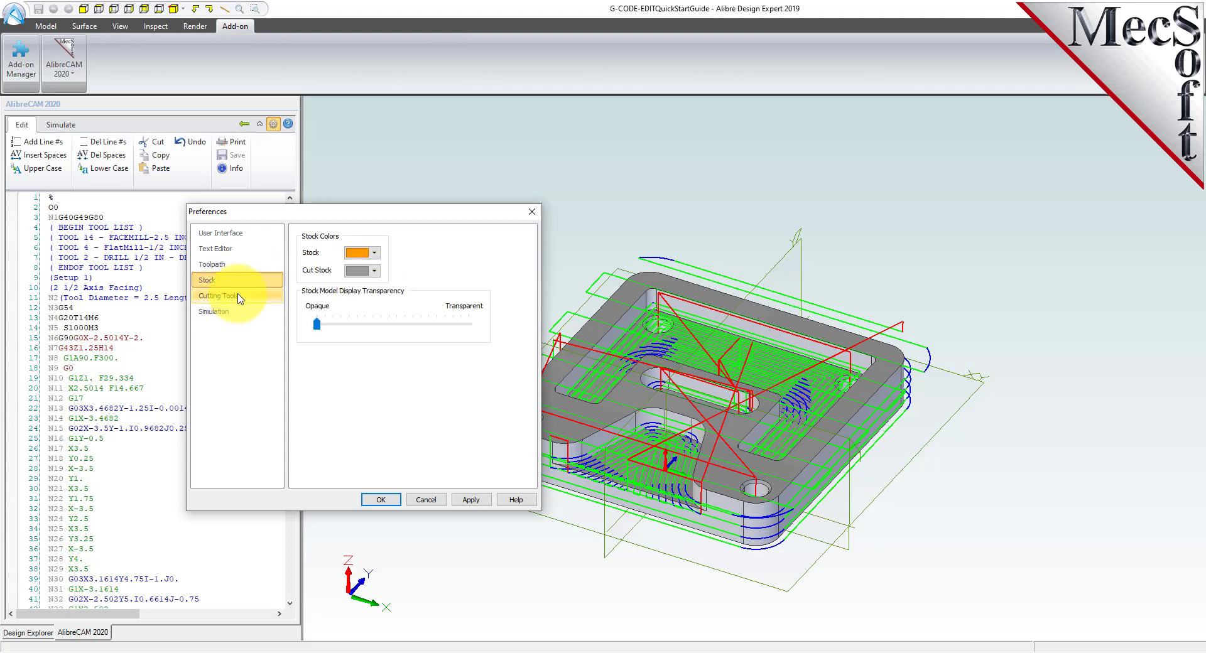
Set the cutting tool color to light blue in the Cutting Tools preferences, then apply and close the preferences.
click(227, 295)
click(374, 251)
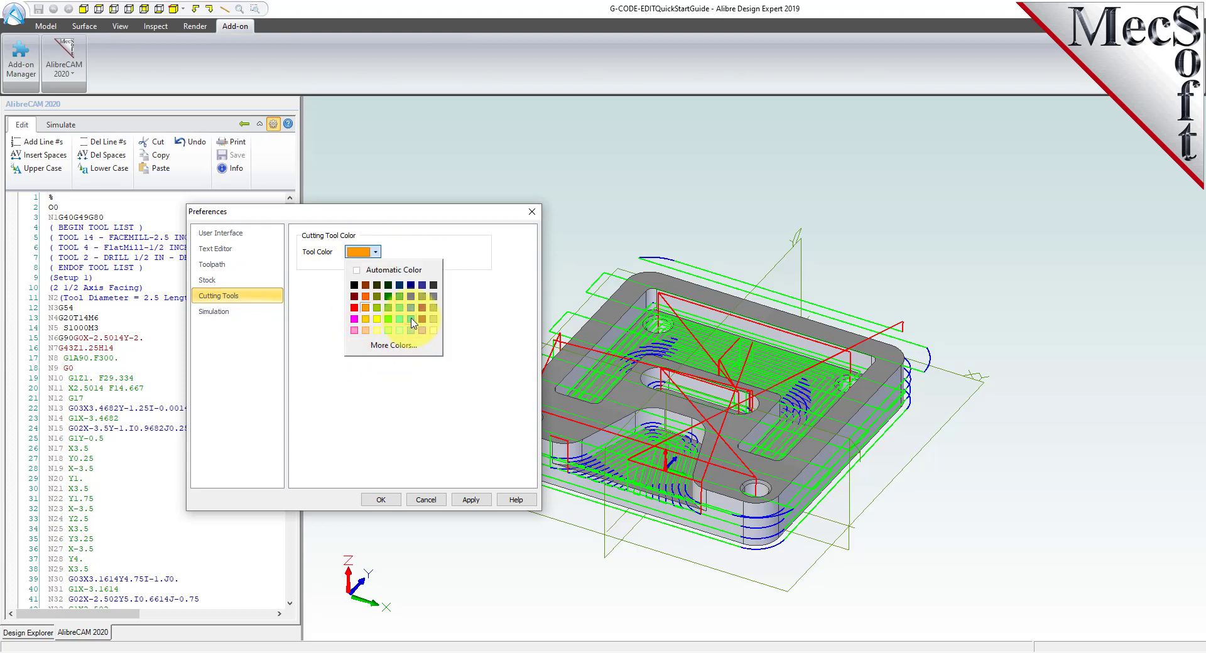
click(411, 319)
click(372, 252)
click(413, 314)
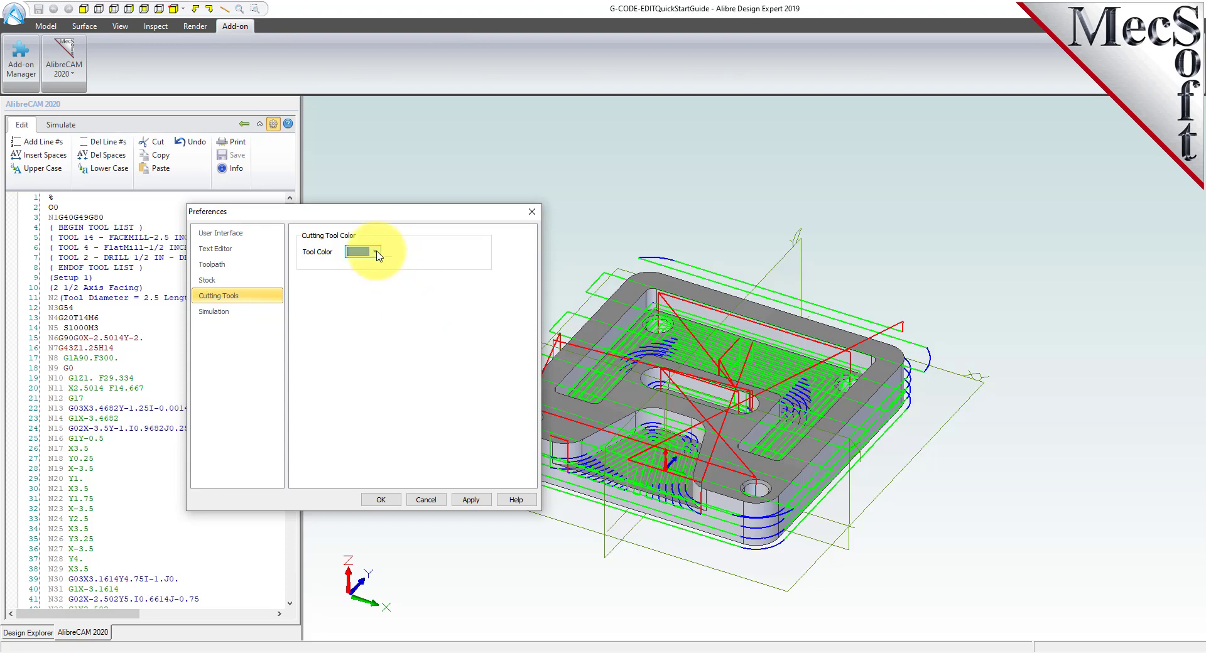
click(374, 252)
click(412, 320)
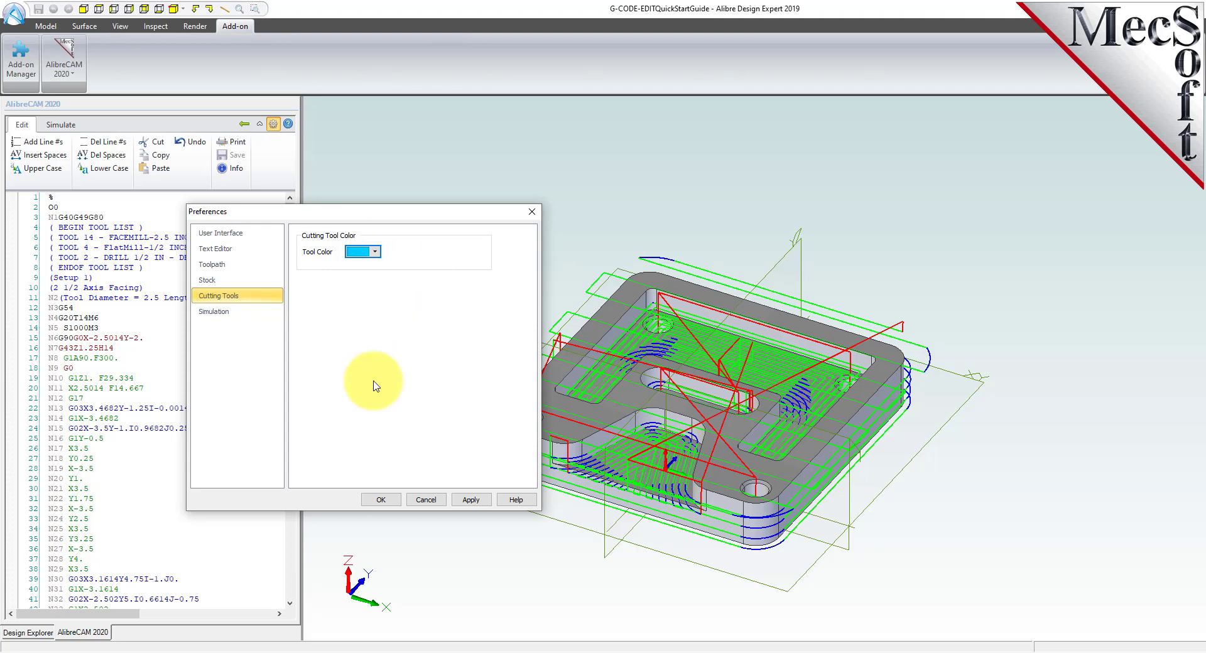
click(469, 500)
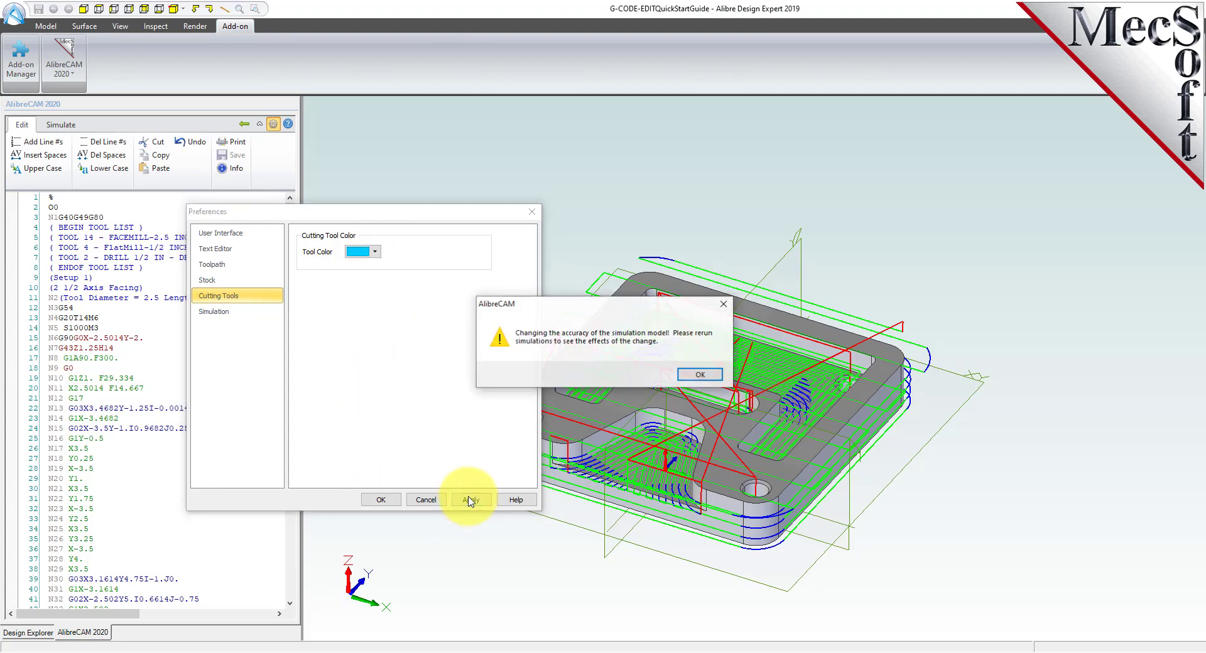
click(698, 376)
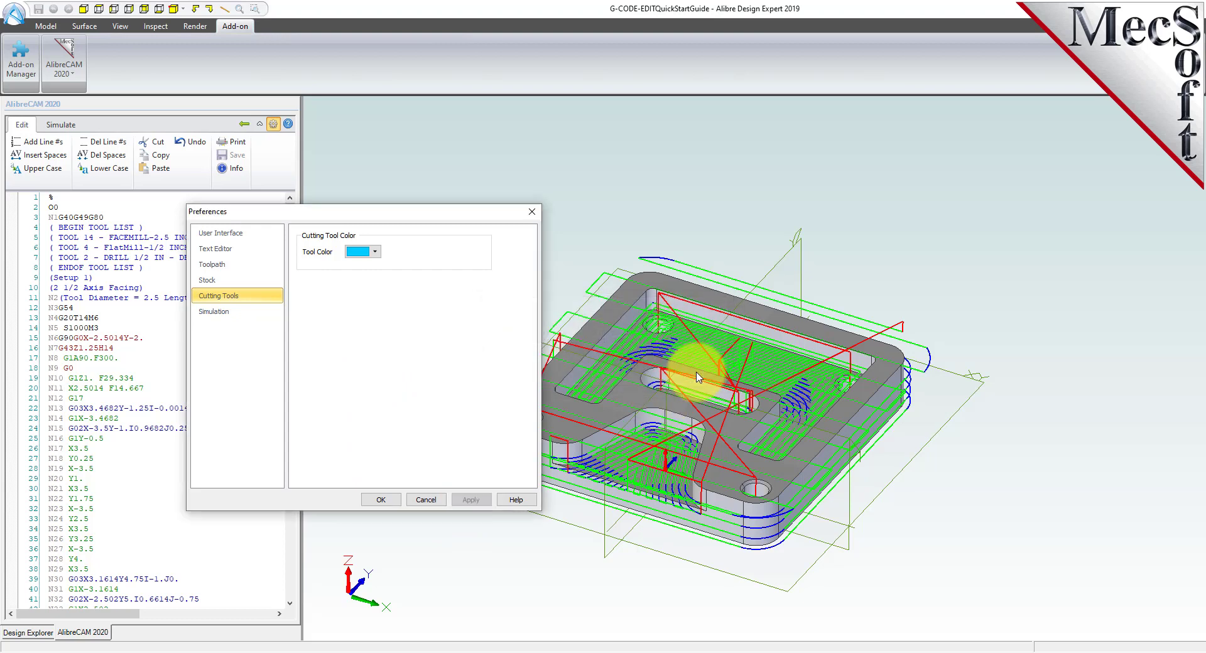
click(380, 500)
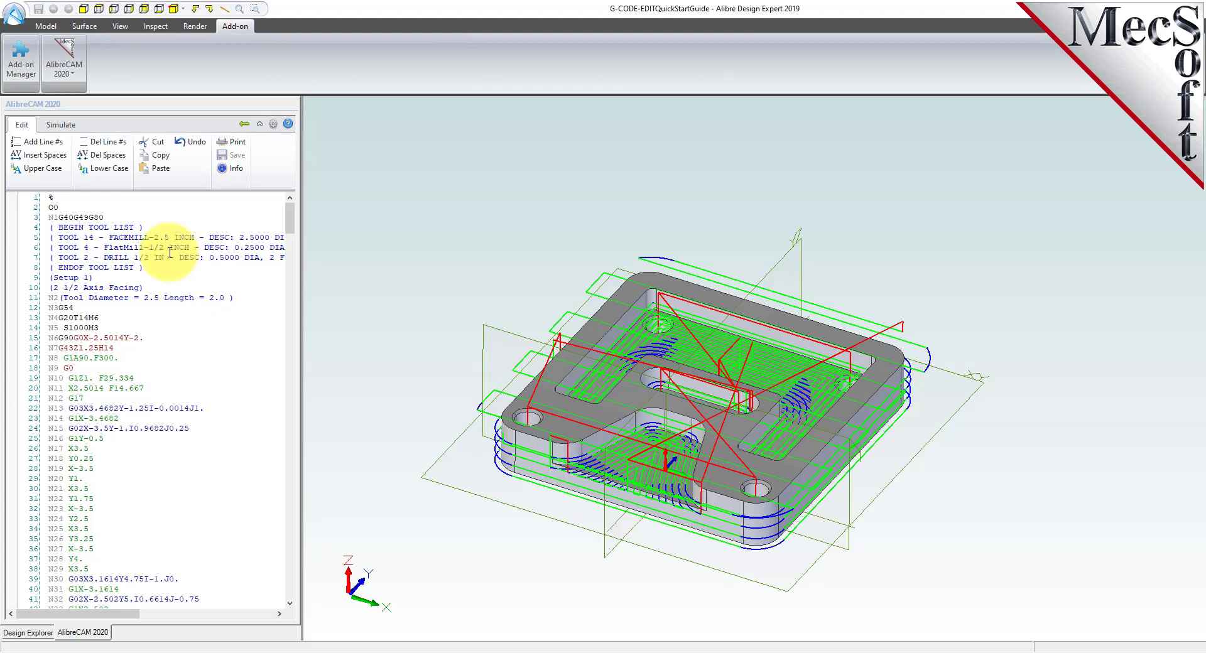
Delete the line numbers from the G-code program and add them back.
click(118, 143)
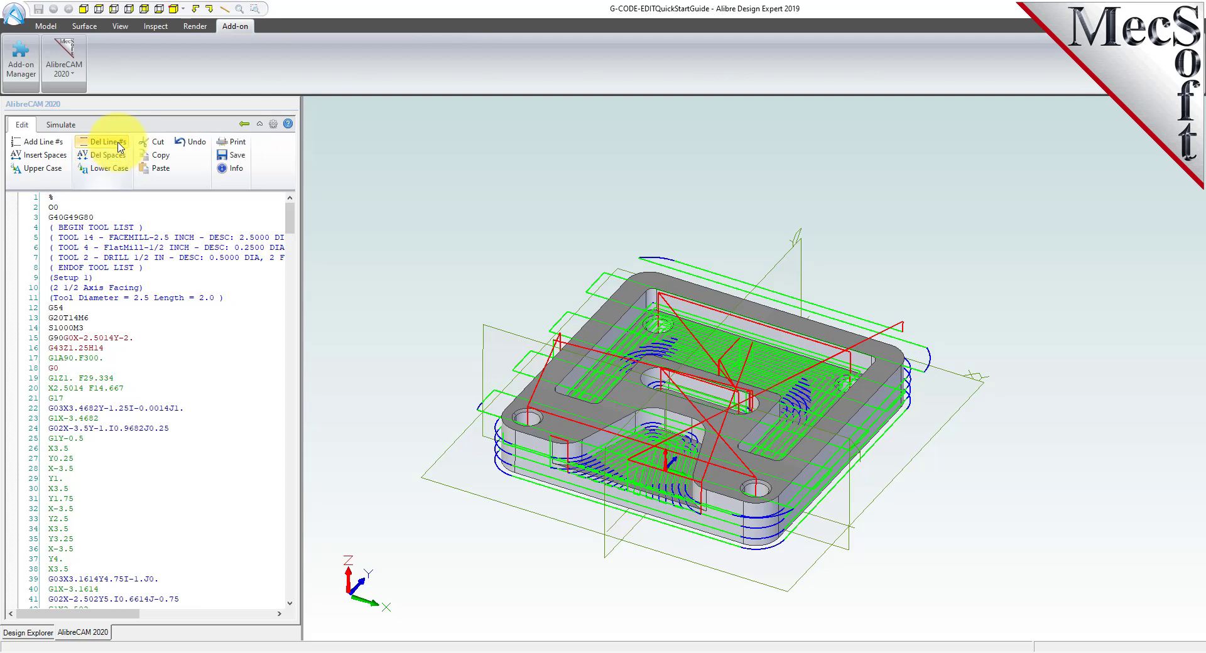
click(39, 142)
click(123, 144)
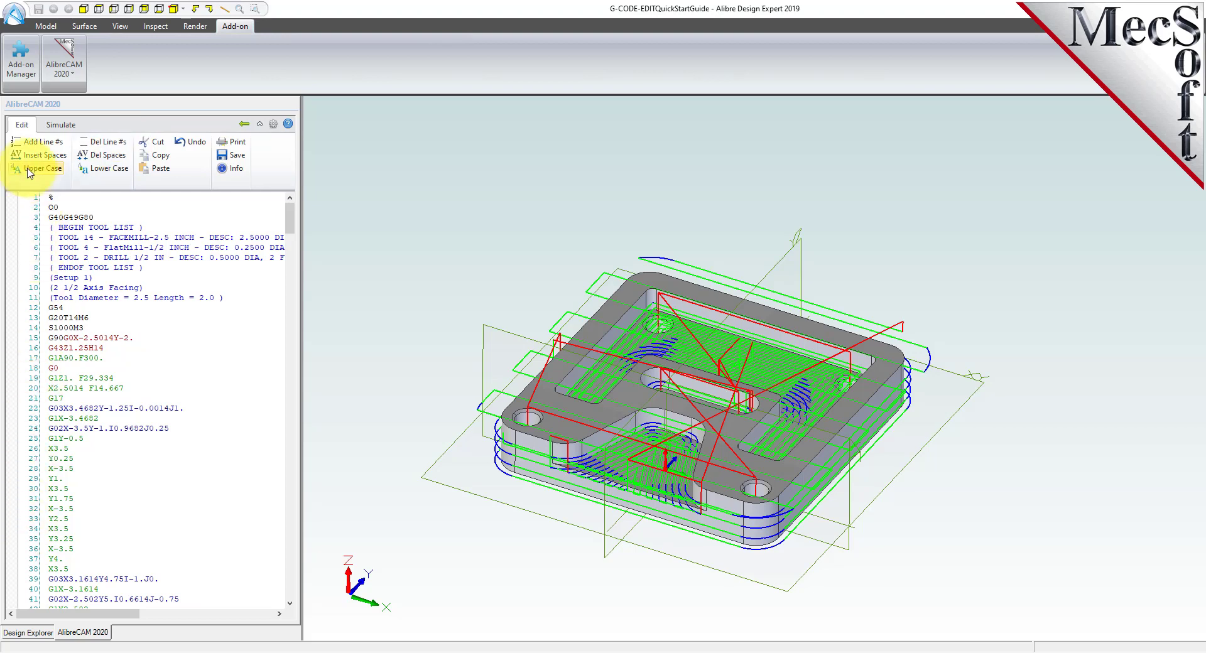
click(59, 146)
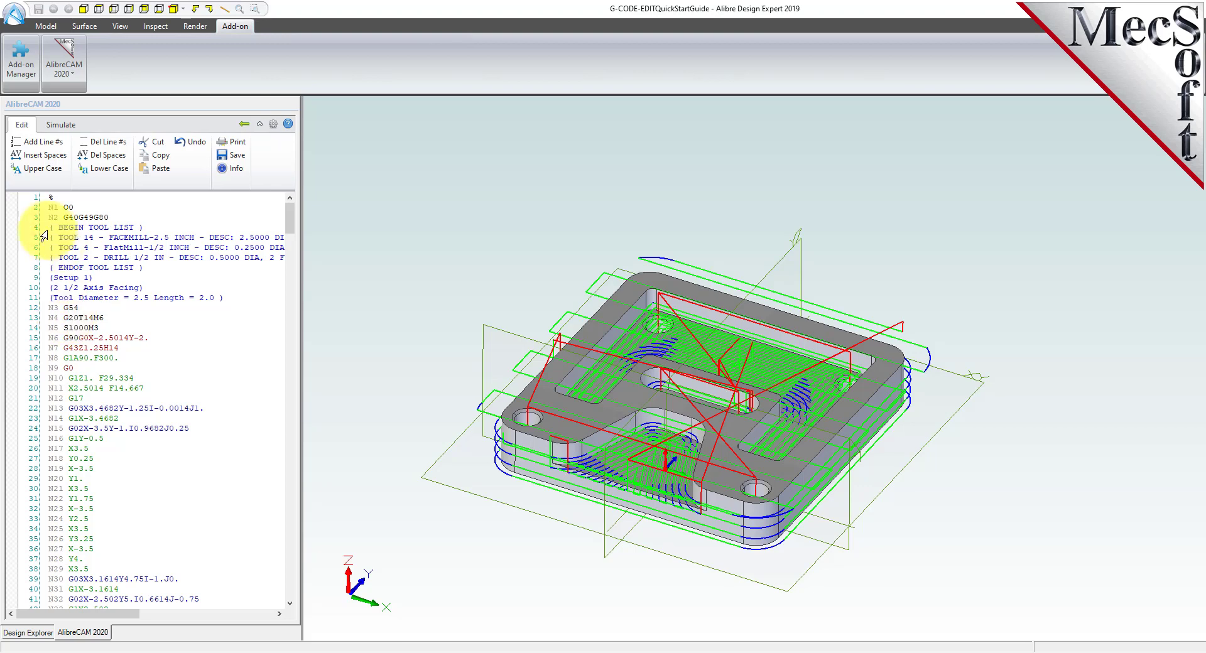
Highlight the comments on lines 4 to 11 and insert spaces between the G-code words throughout the program.
drag(50, 226, 276, 297)
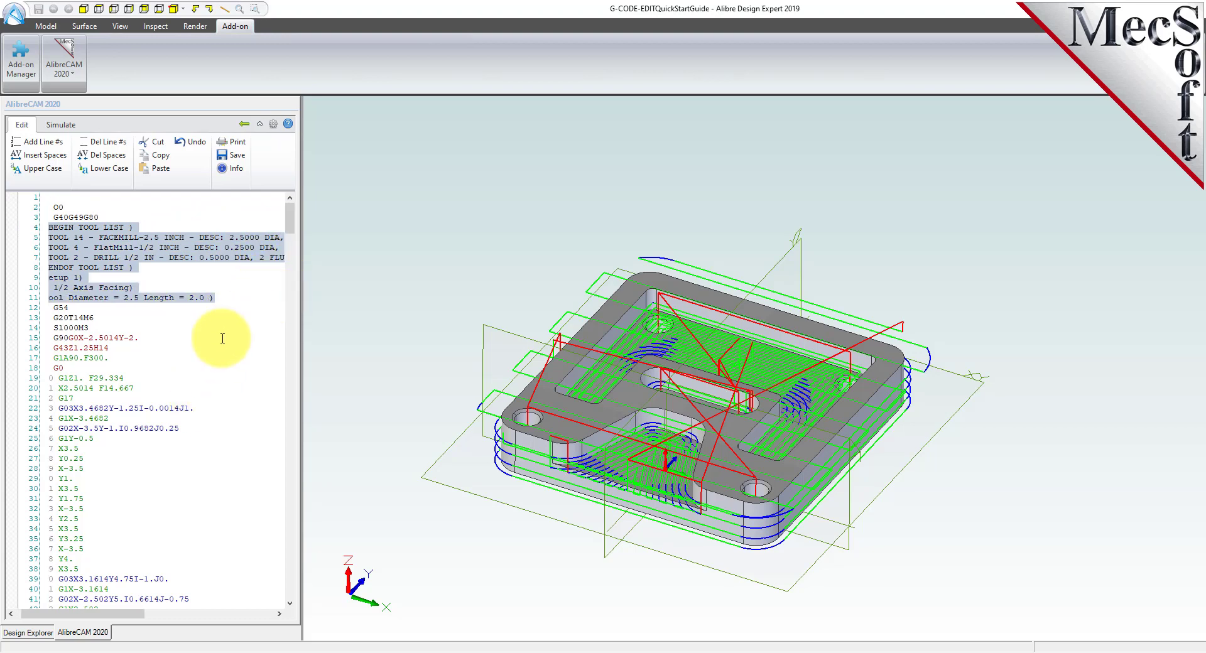
click(182, 326)
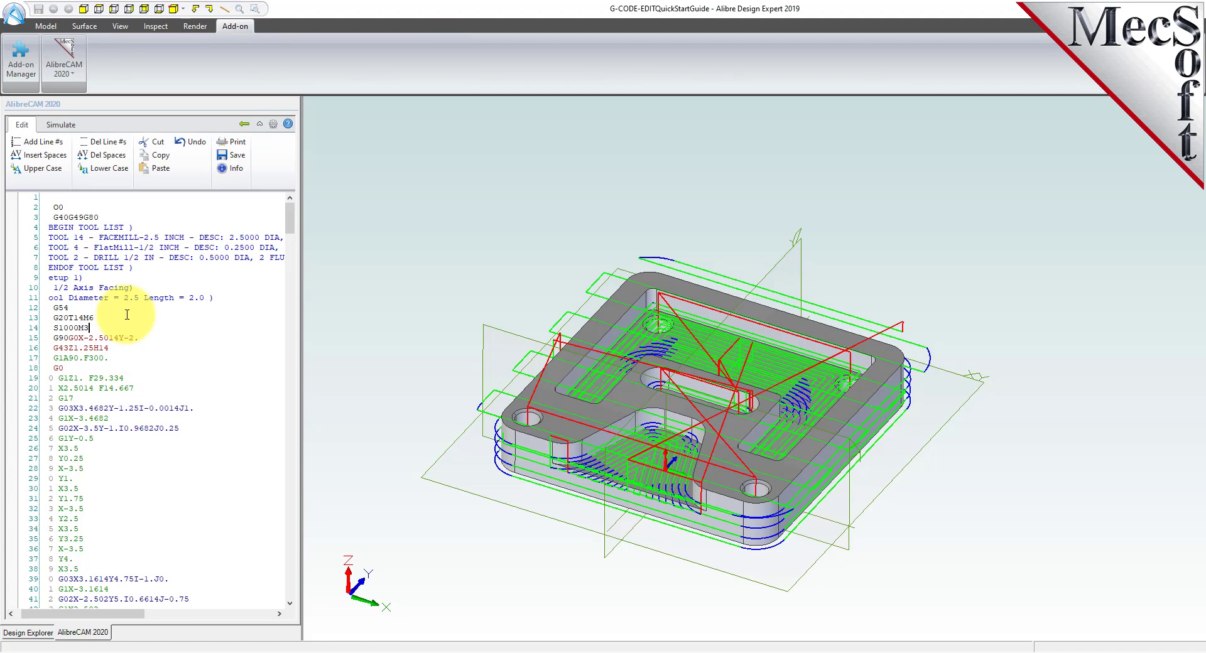
click(53, 160)
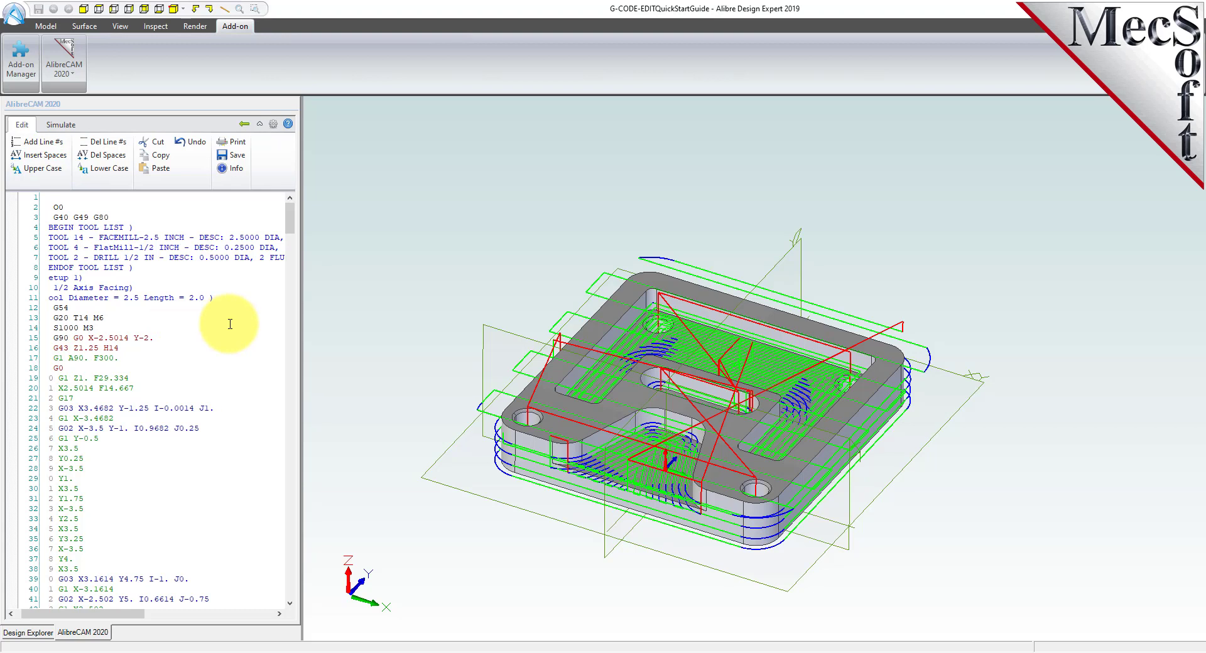
click(73, 318)
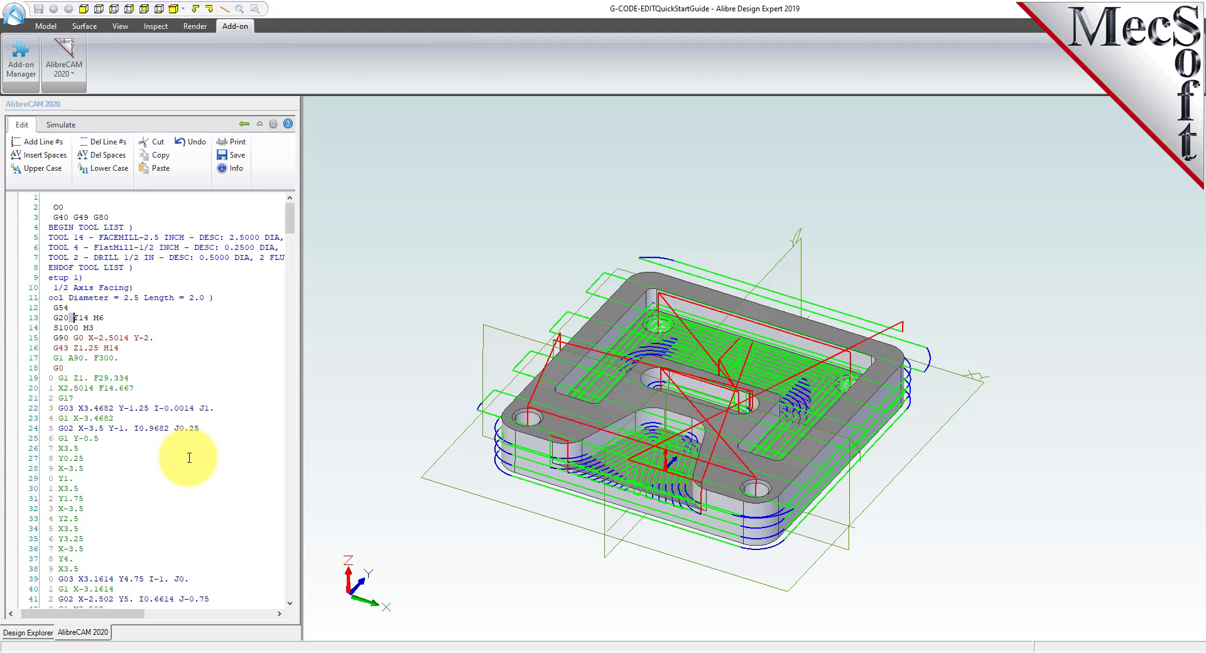
drag(290, 216, 318, 214)
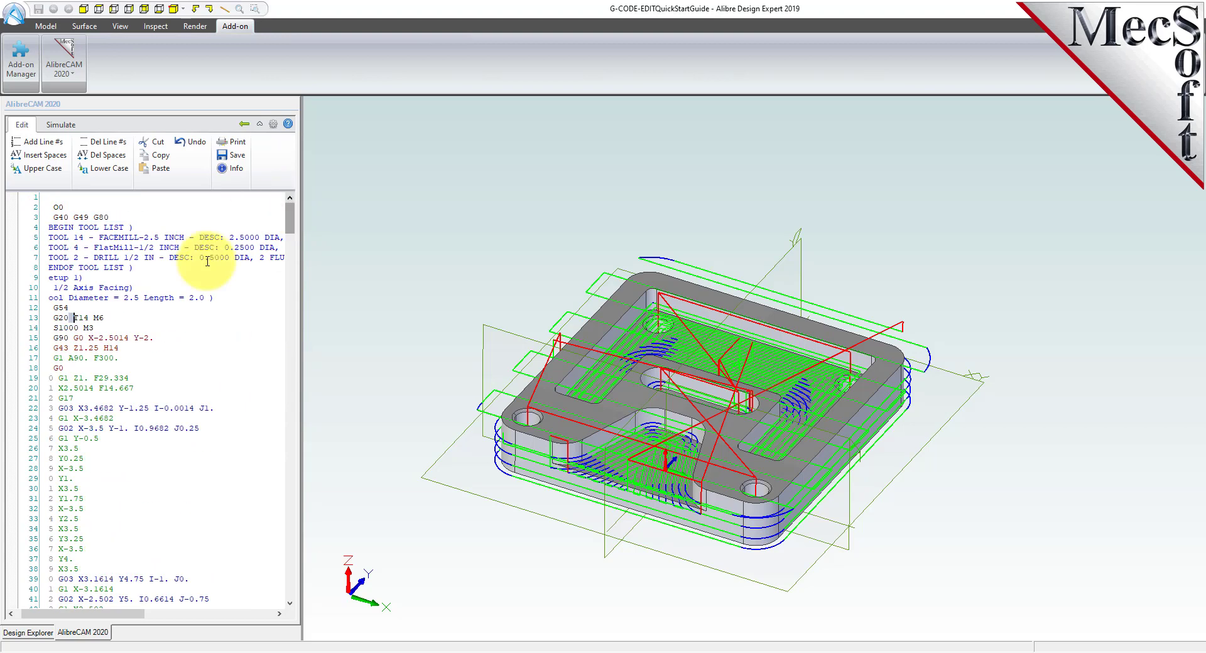
click(167, 281)
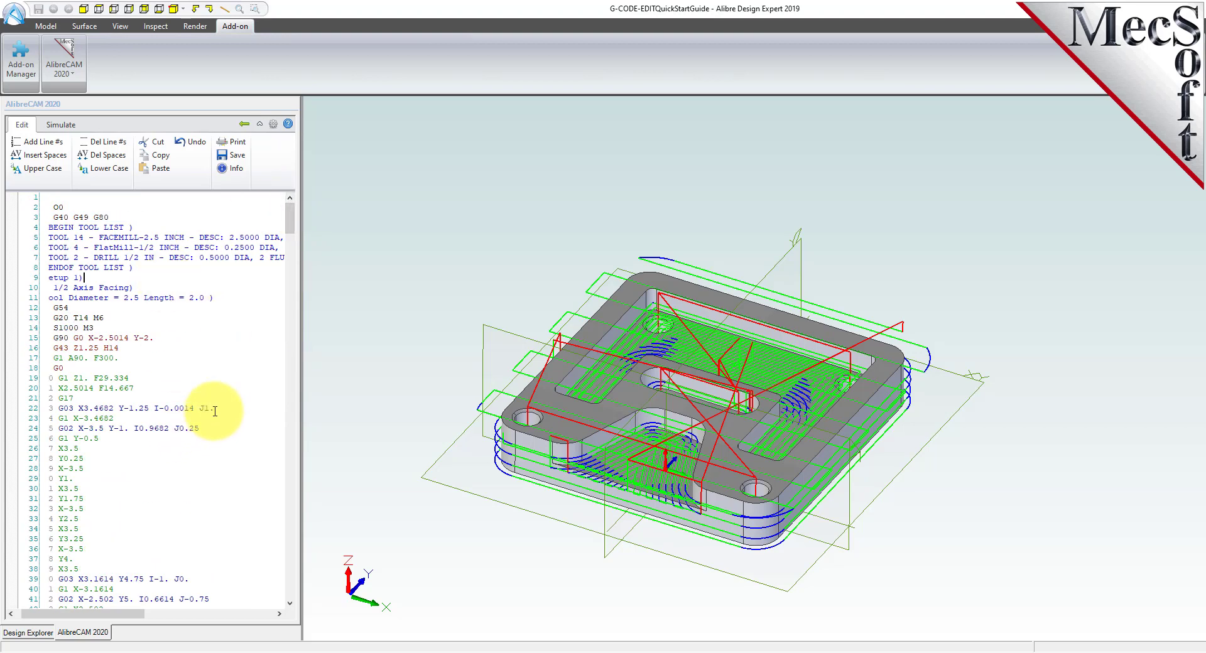
Save the edited G-code program from the editor, replacing the existing file.
click(240, 159)
click(630, 375)
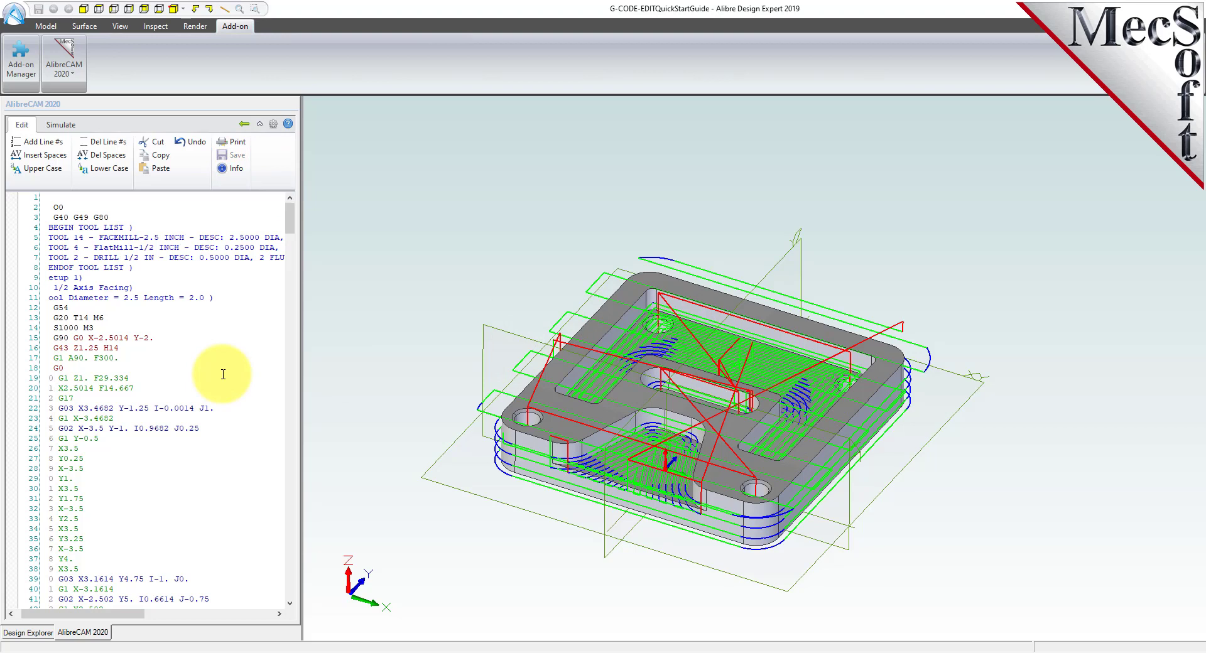
scroll(784, 559, up, 3)
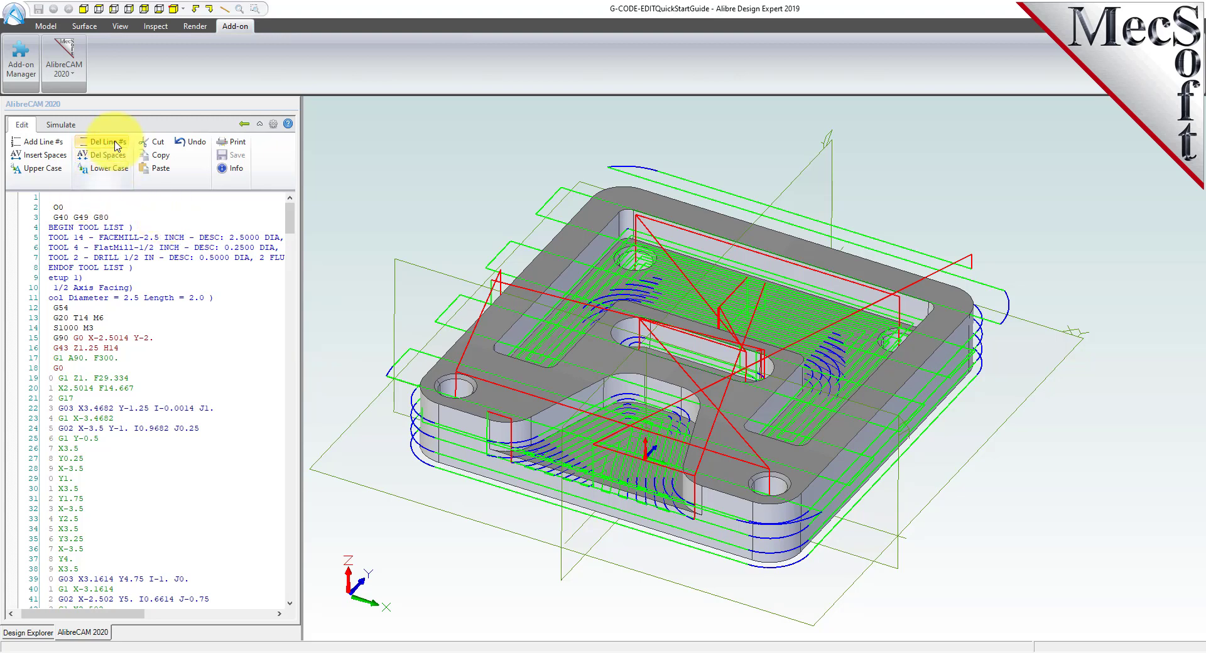
Delete the spaces from the G-code and save G-CODE-EDITQuickStartGuide.nc from the project, replacing the existing file.
click(108, 157)
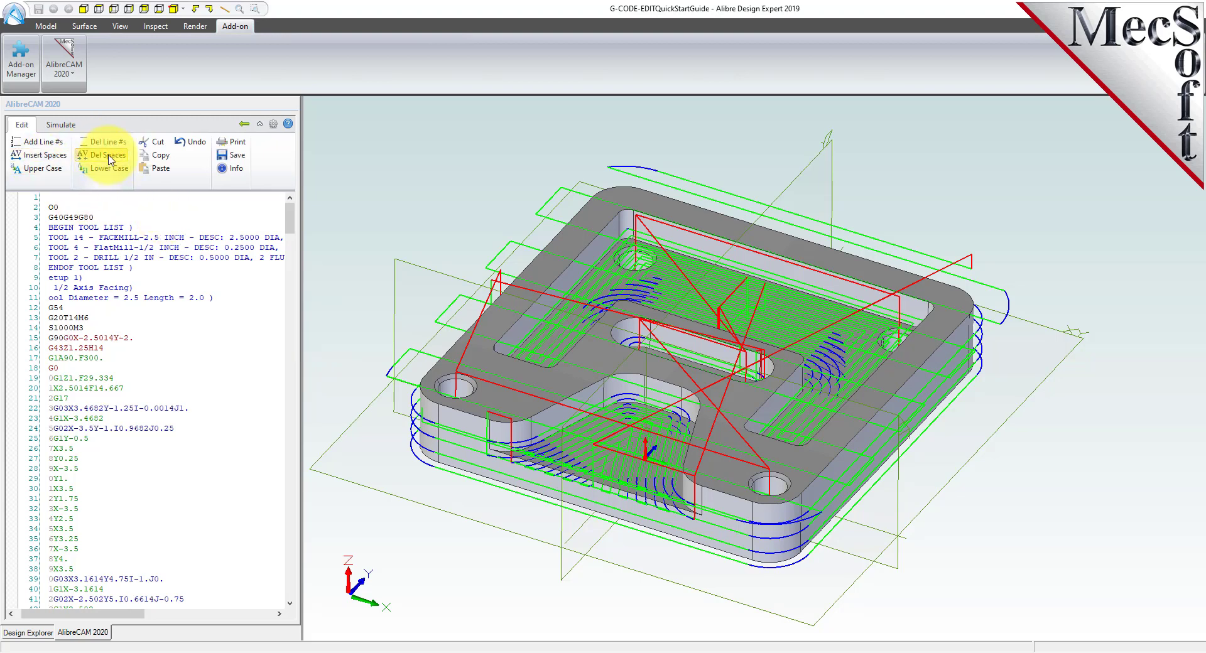
click(244, 125)
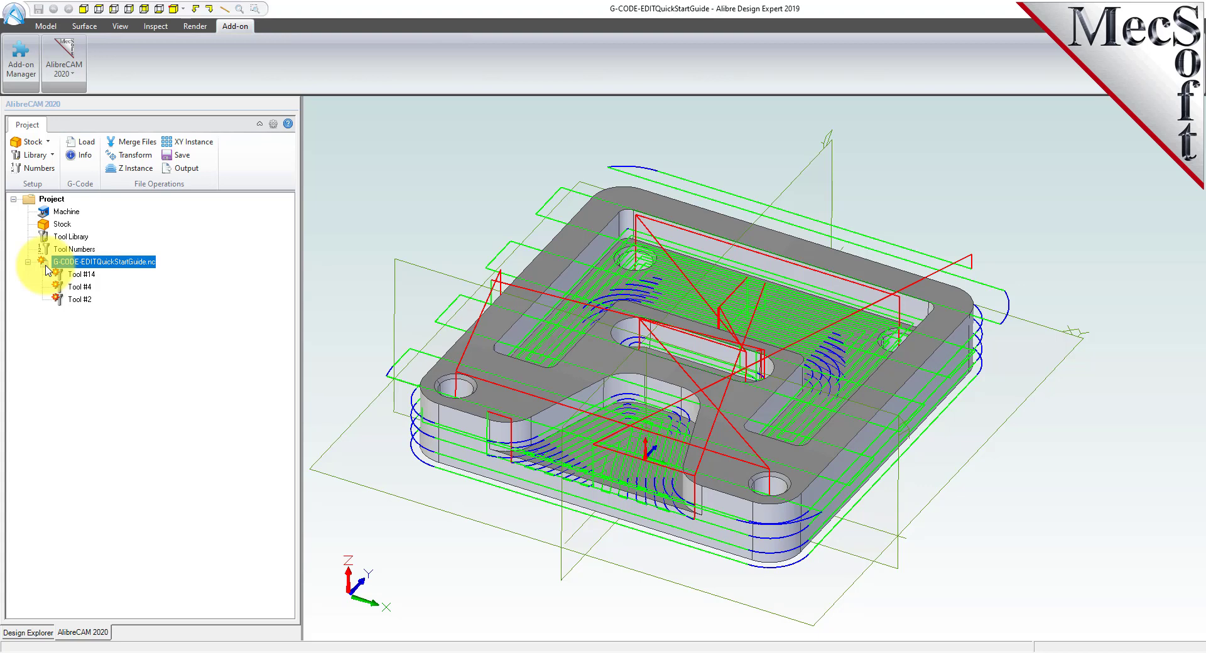
click(190, 160)
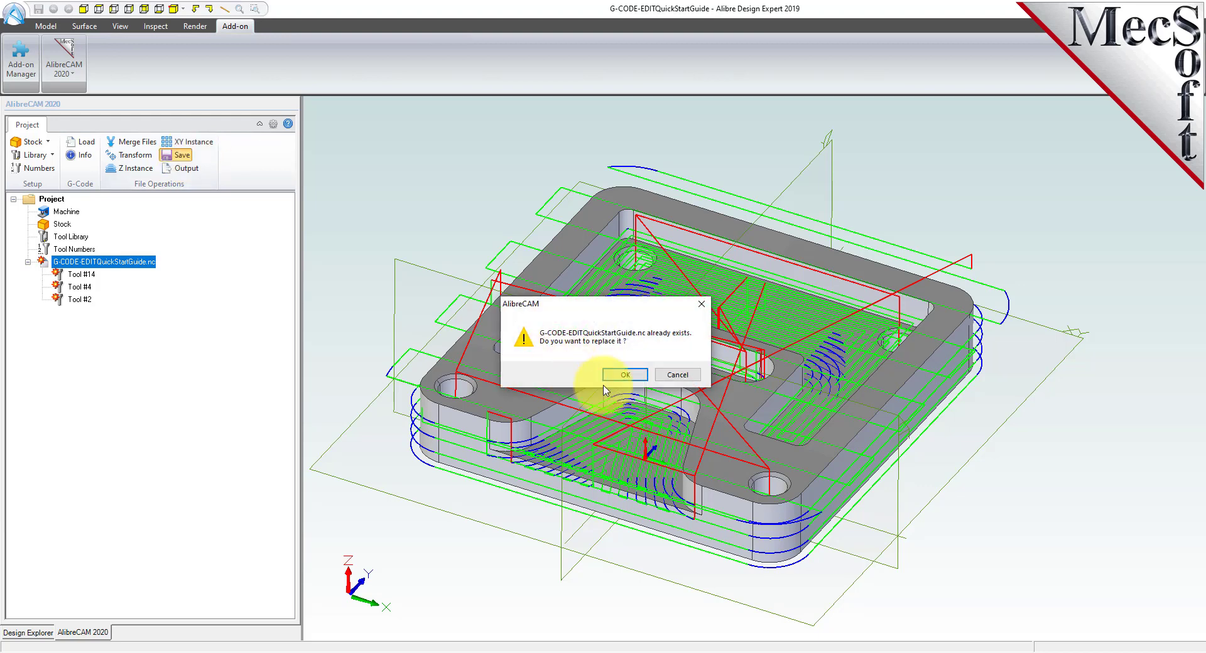
click(628, 375)
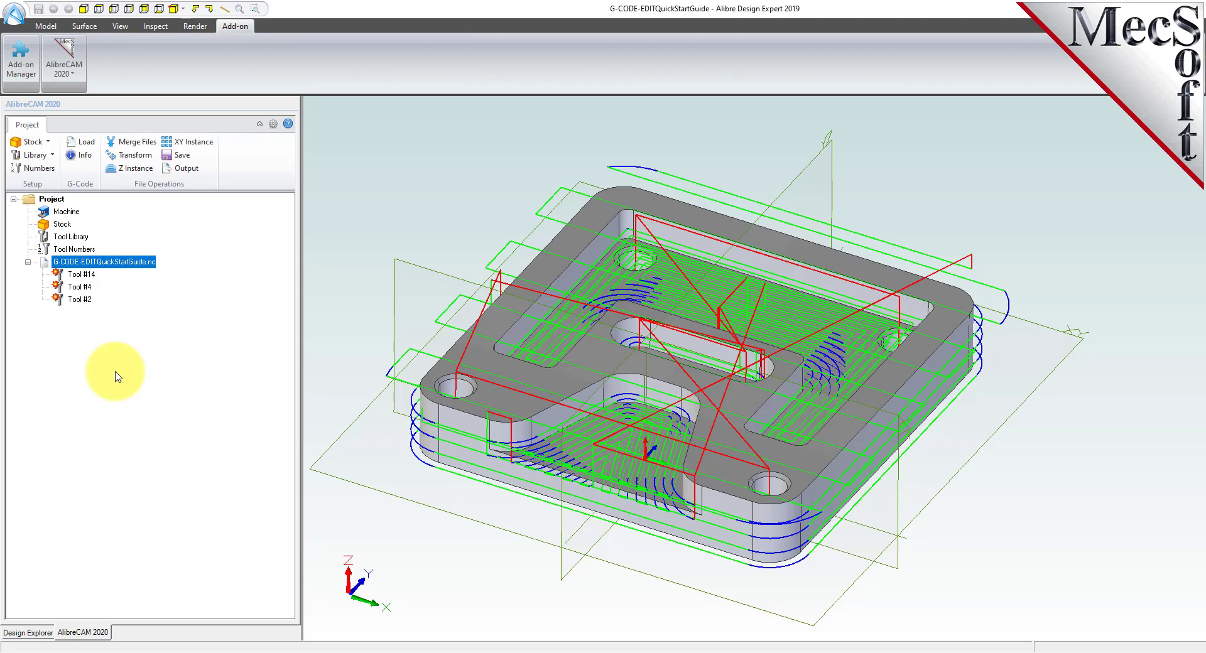
Load the tool library file G-CODE-EDITQuickStartGuide.csv from the QuickStart folder.
click(35, 156)
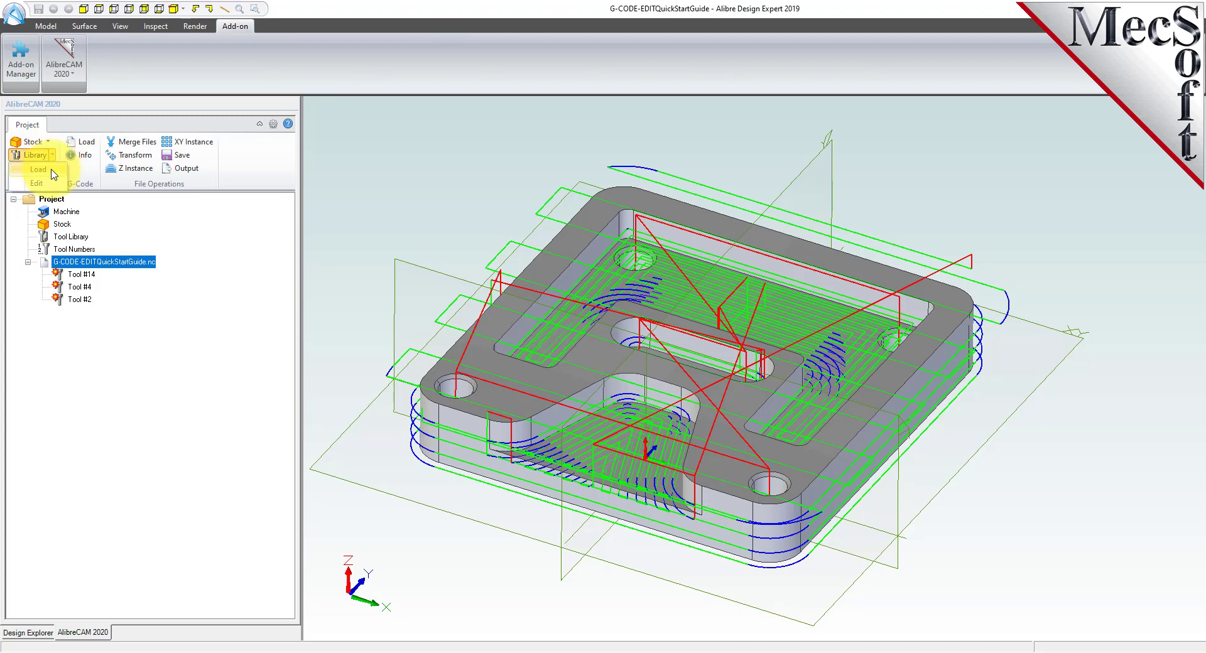
click(52, 173)
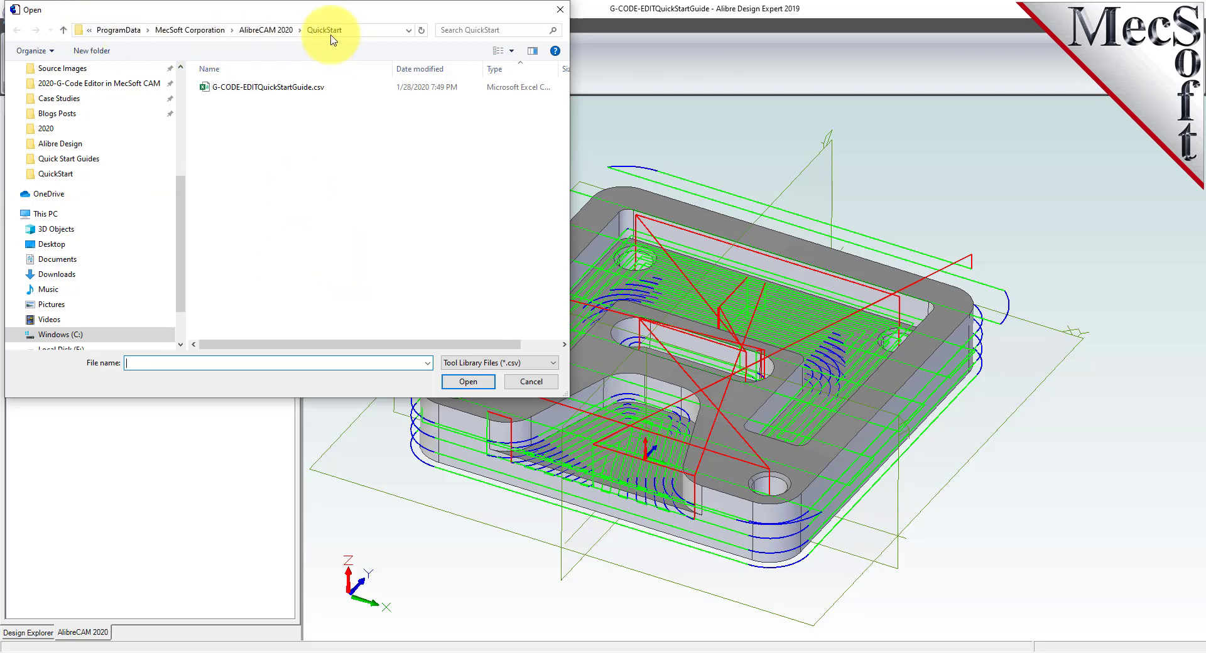
click(213, 94)
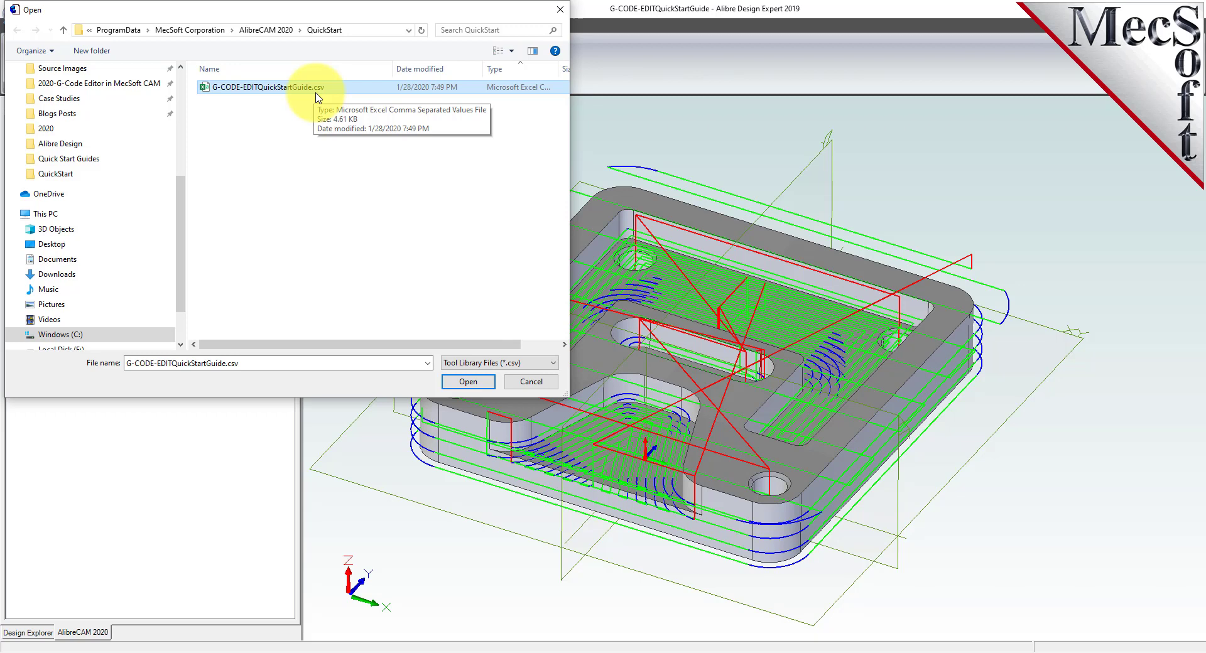
click(467, 381)
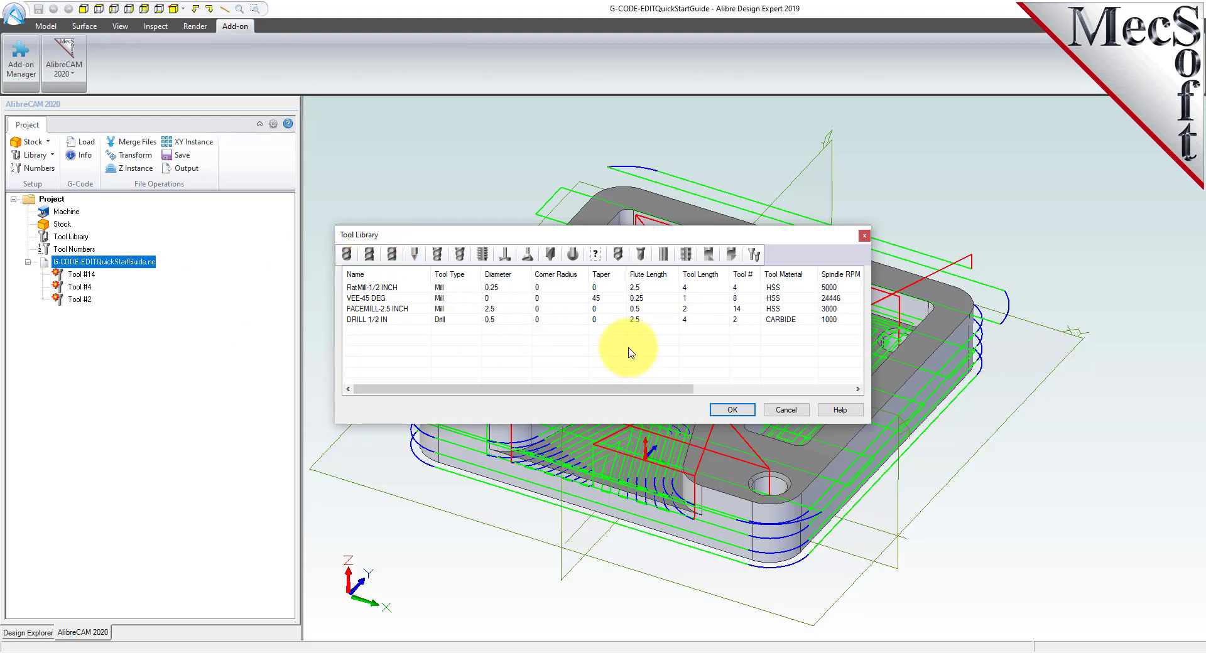
Review the FlatMill, VEE, FACEMILL and DRILL entries in the tool library and accept the library.
click(371, 287)
click(377, 297)
click(384, 309)
click(382, 320)
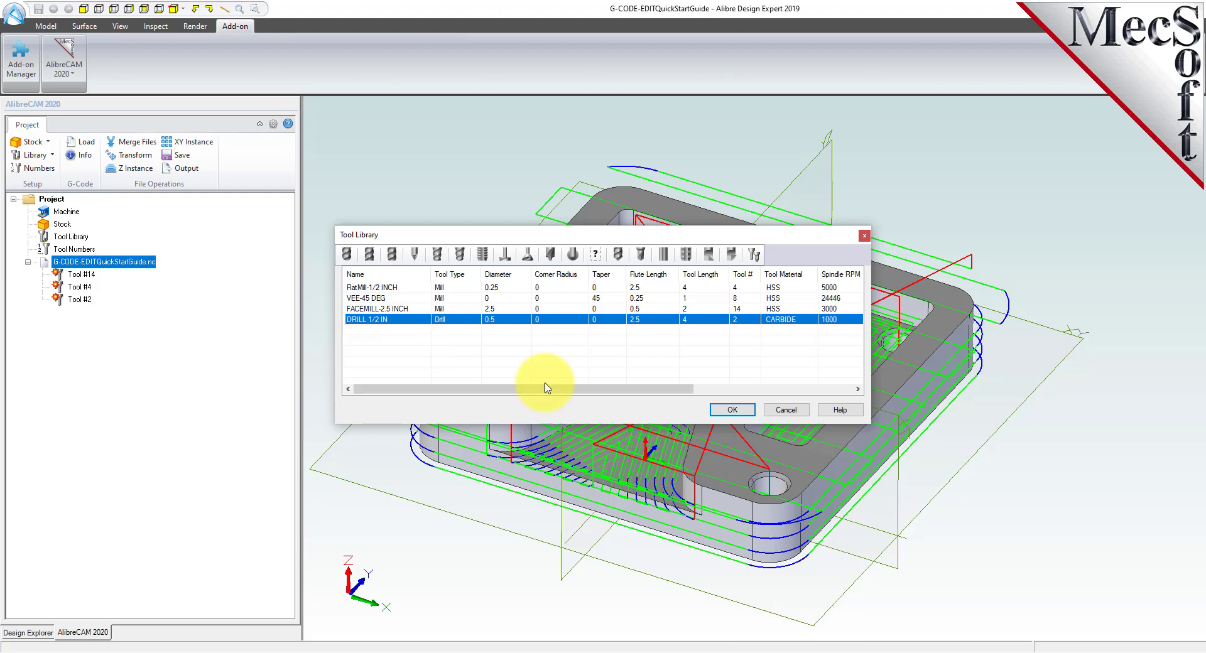
click(733, 410)
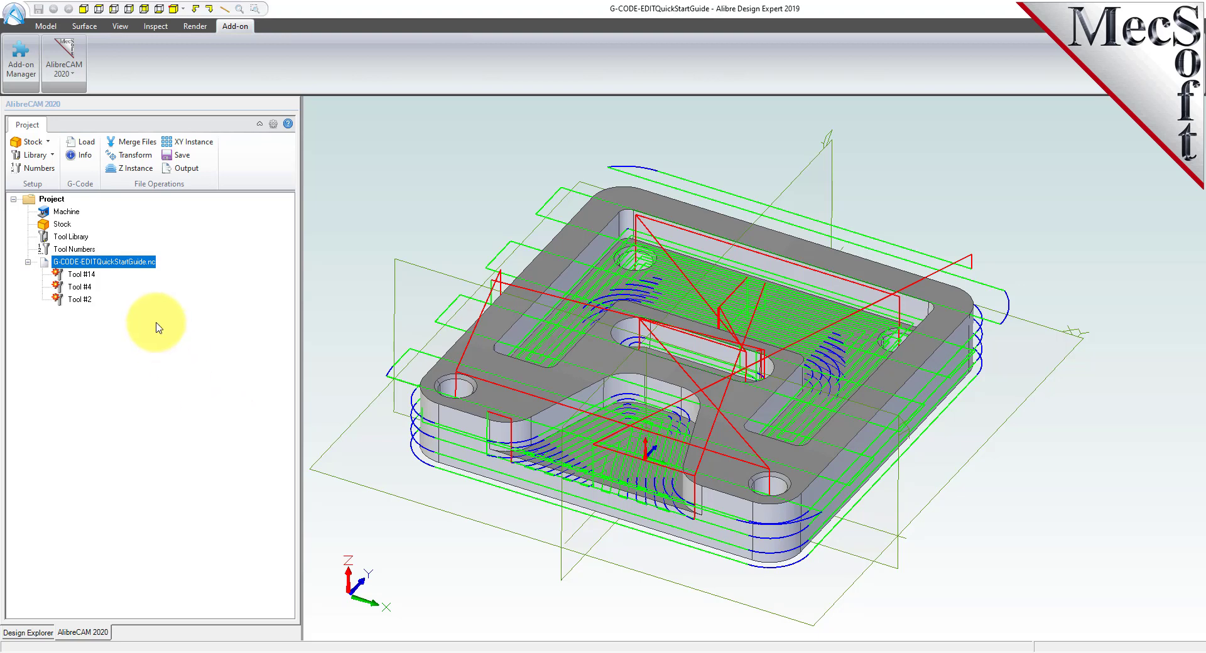
Add all four library tools as stations in the Tool Crib to assign their tool numbers, and accept it.
click(51, 171)
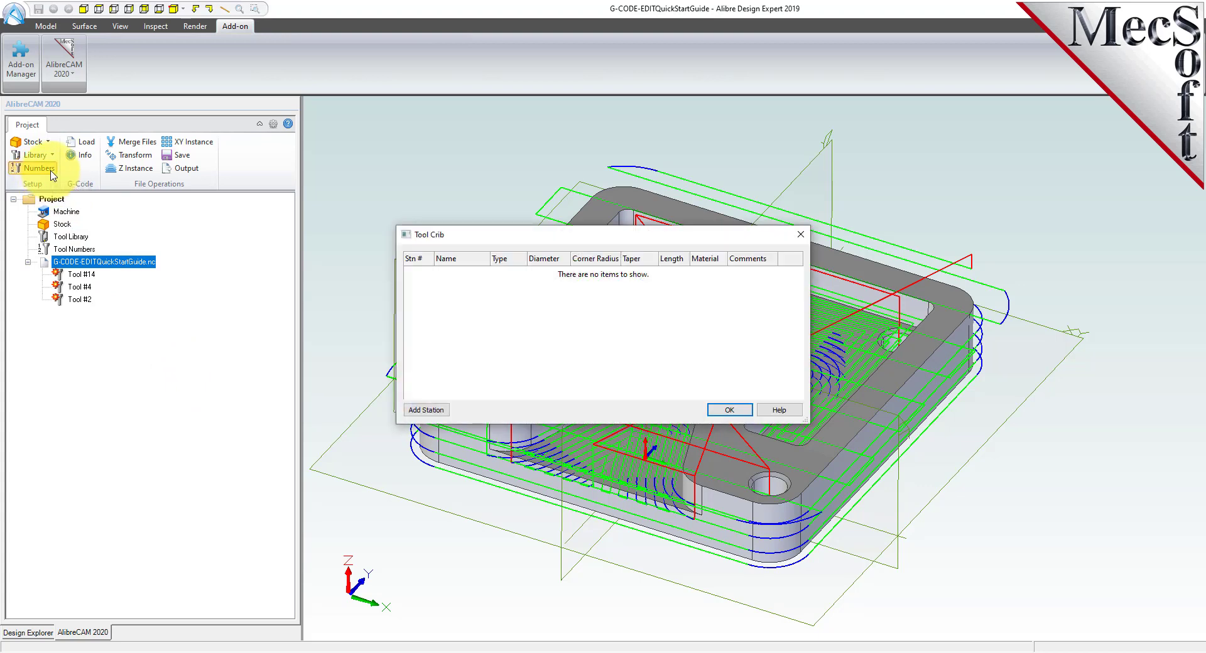
click(427, 410)
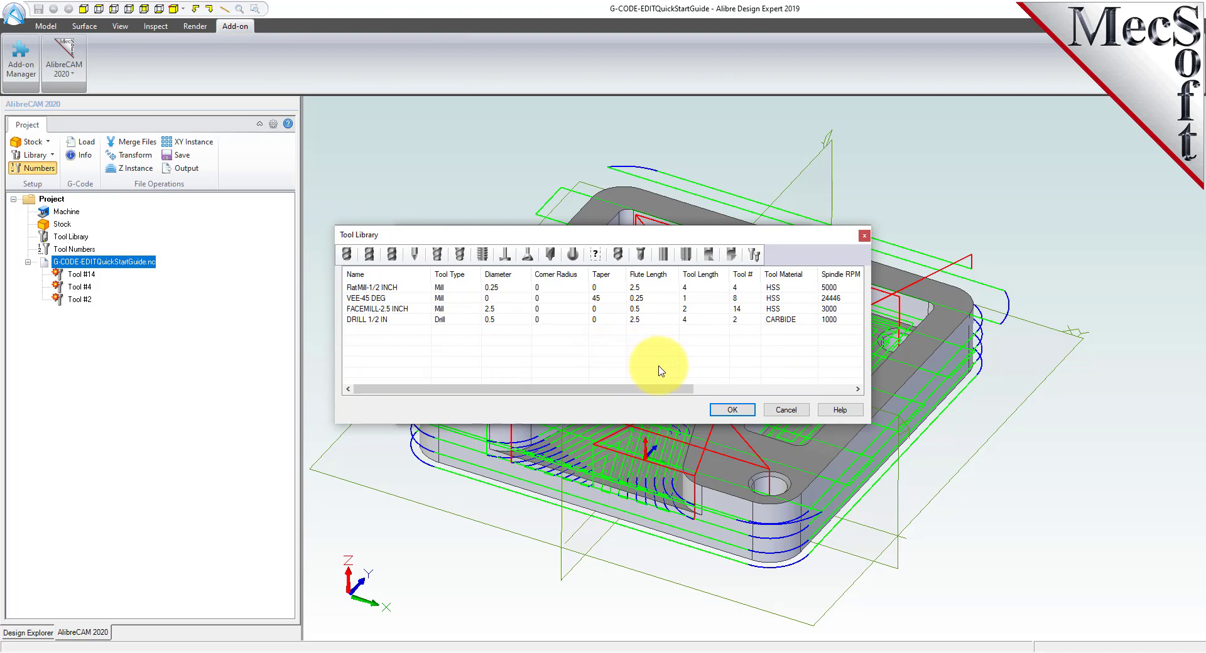
drag(675, 363, 448, 277)
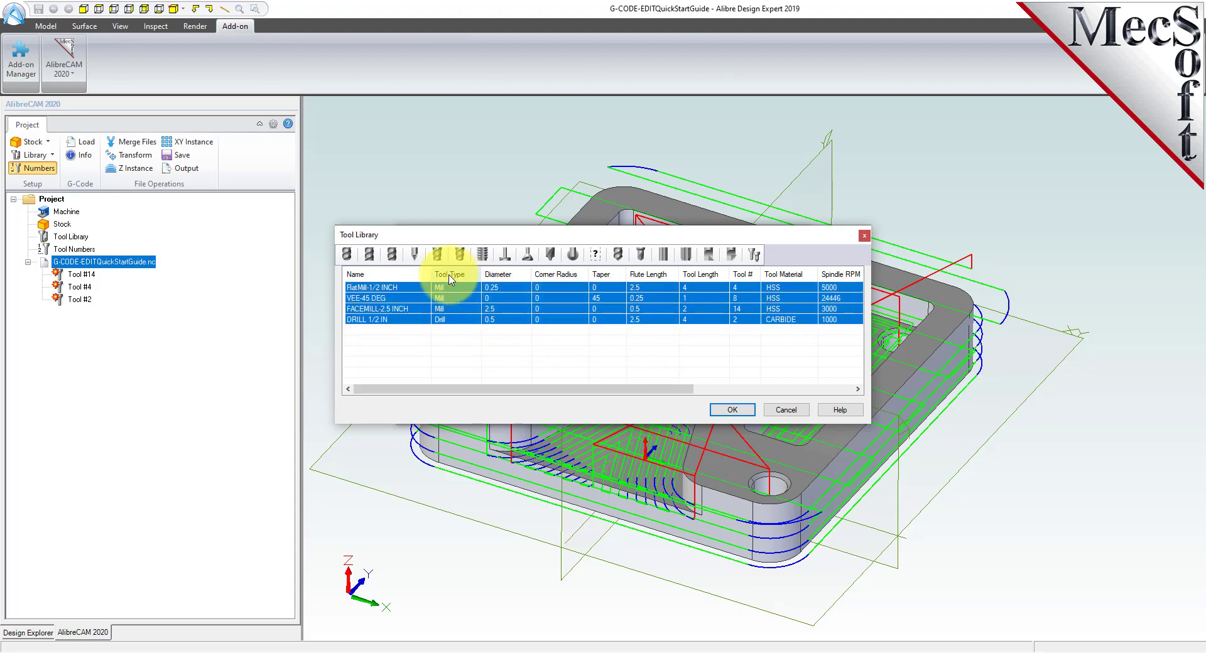
click(741, 415)
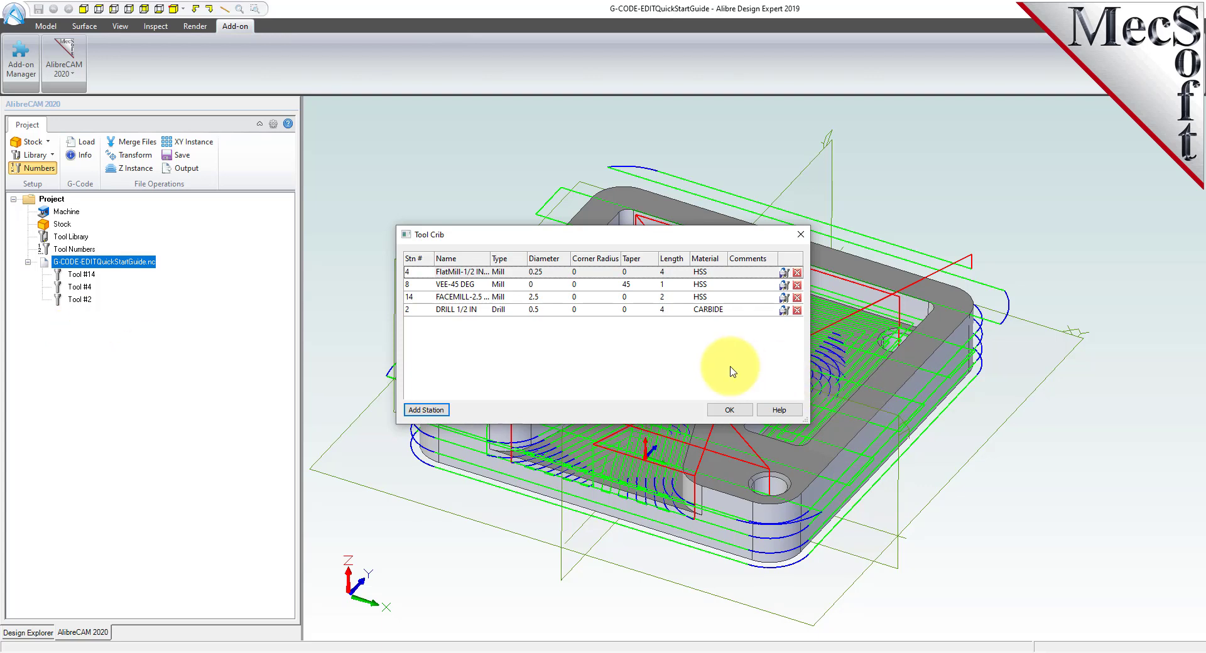
click(729, 409)
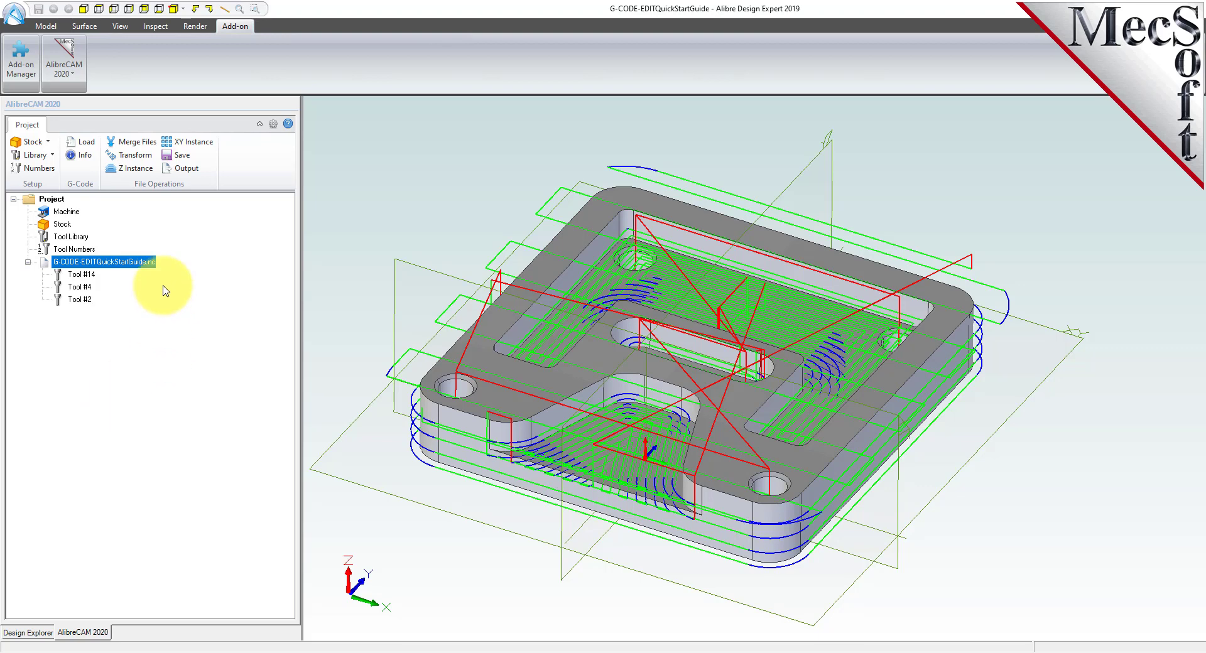
Run the simulation of G-CODE-EDITQuickStartGuide.nc from the project tree.
right_click(122, 266)
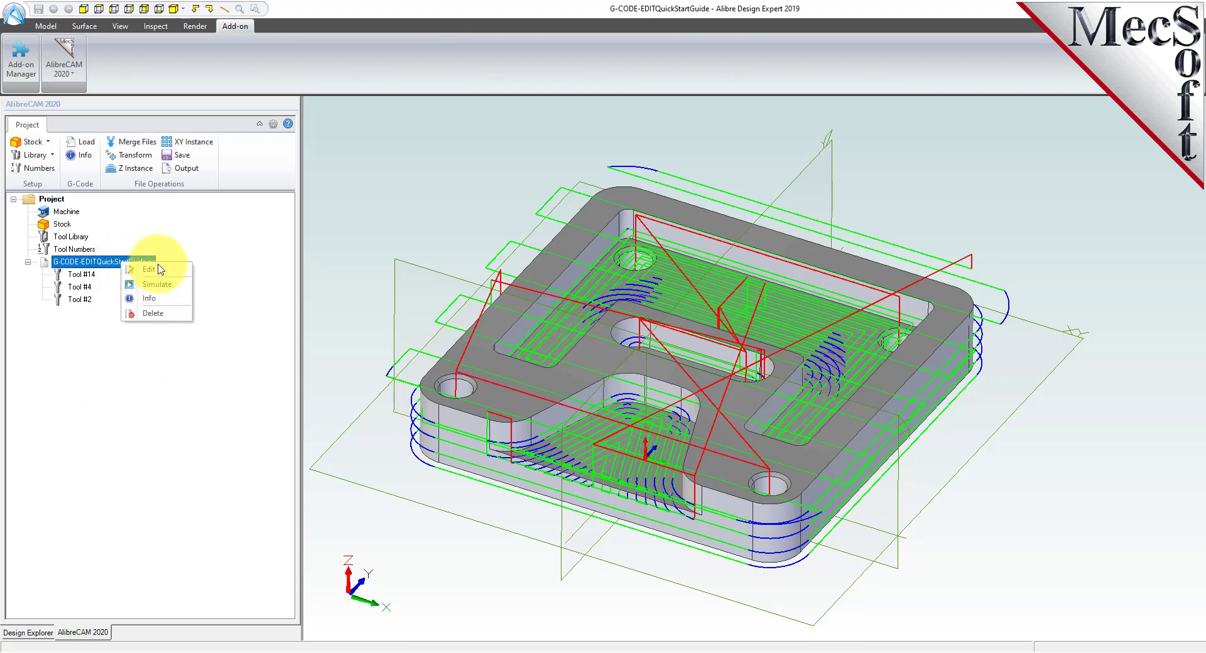
click(188, 284)
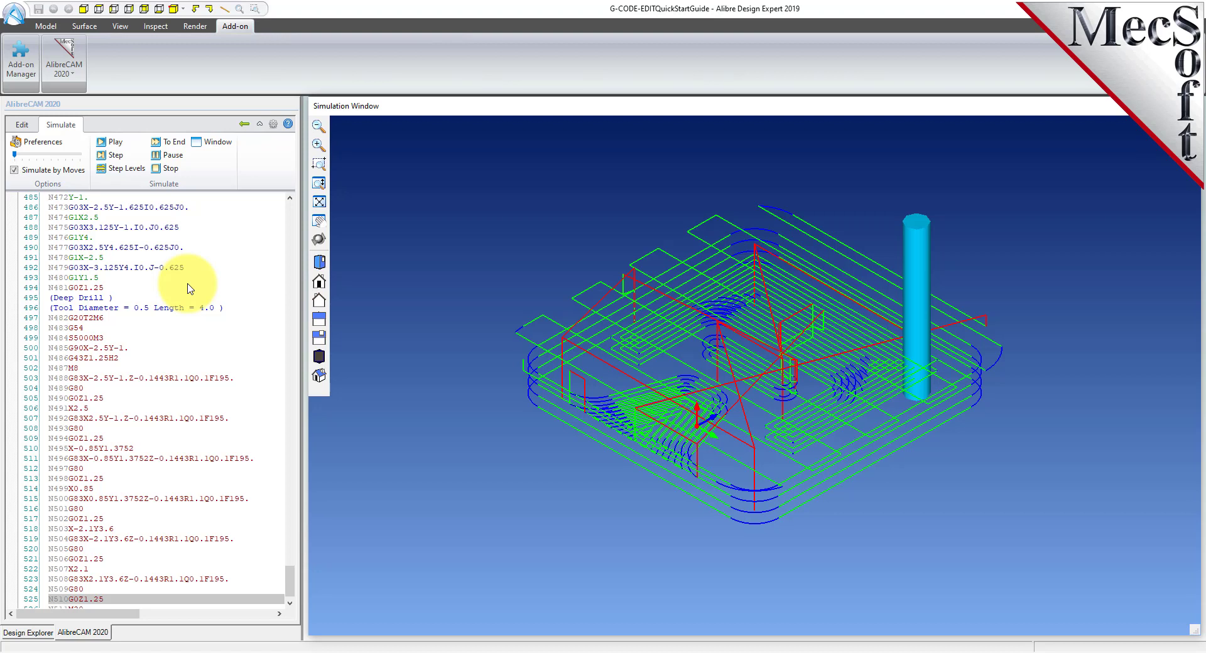
Go back to the start of the G-code and move line by line through the first facing operation, comparing each block with the FACEMILL's position.
drag(289, 579, 291, 201)
click(101, 204)
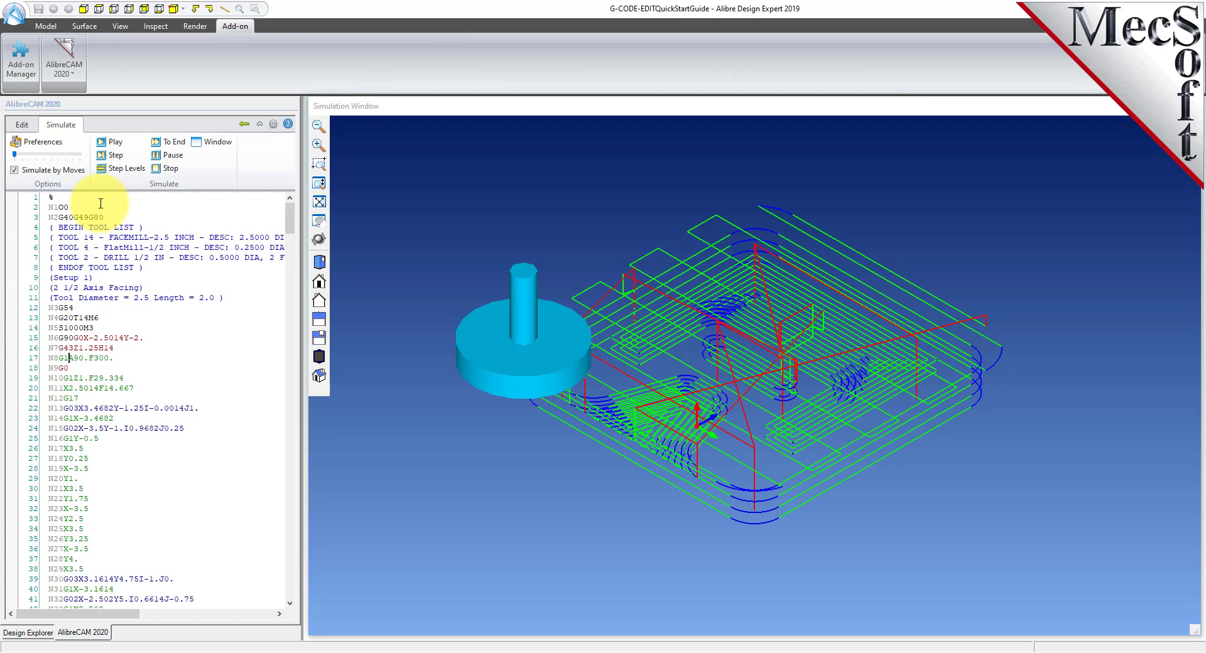
key(Down)
key(Down)
key(Down)
key(Down)
key(Down)
key(Down)
key(Down)
key(Down)
key(Down)
key(Down)
key(Down)
key(Down)
key(Down)
key(Down)
key(Down)
key(Down)
key(Down)
key(Down)
key(Down)
key(Up)
key(Up)
key(Up)
key(Up)
key(Up)
key(Up)
key(Up)
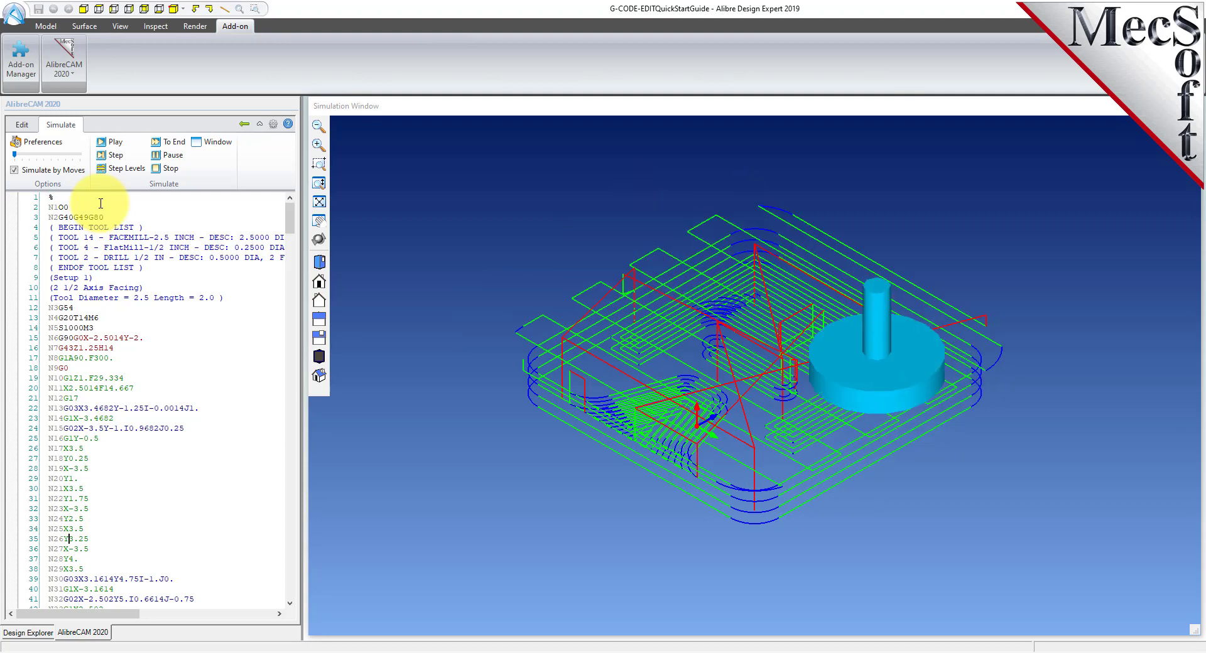
key(Up)
key(Up)
key(Up)
key(Up)
key(Up)
key(Up)
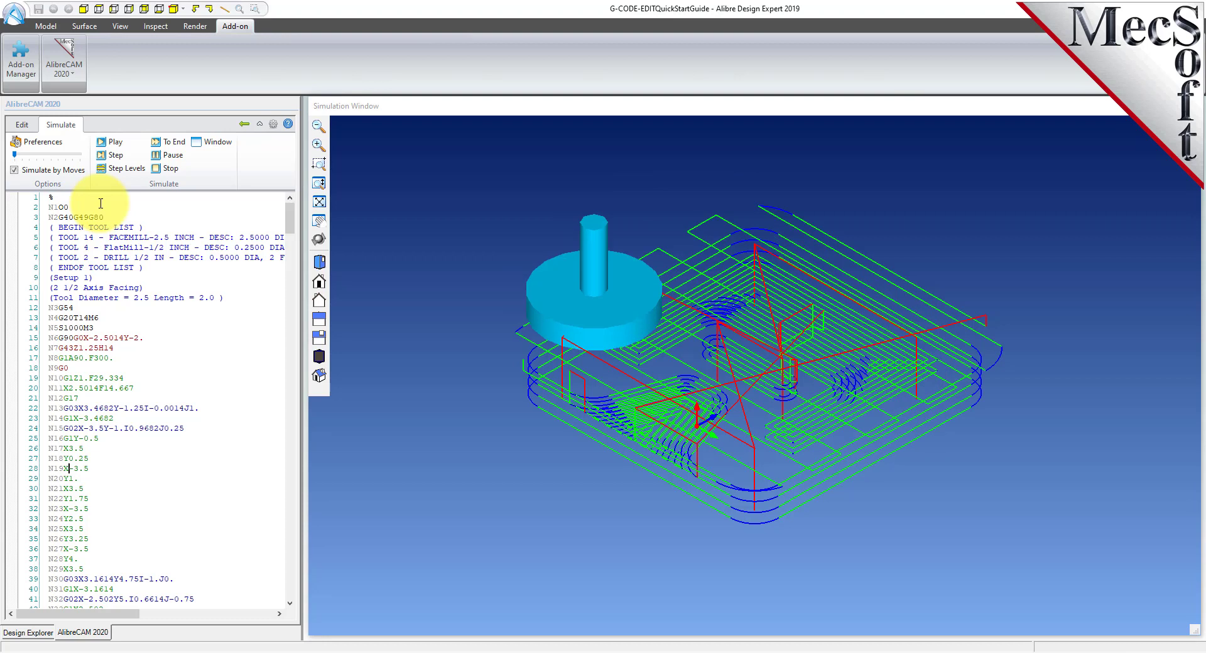
key(Up)
key(Up)
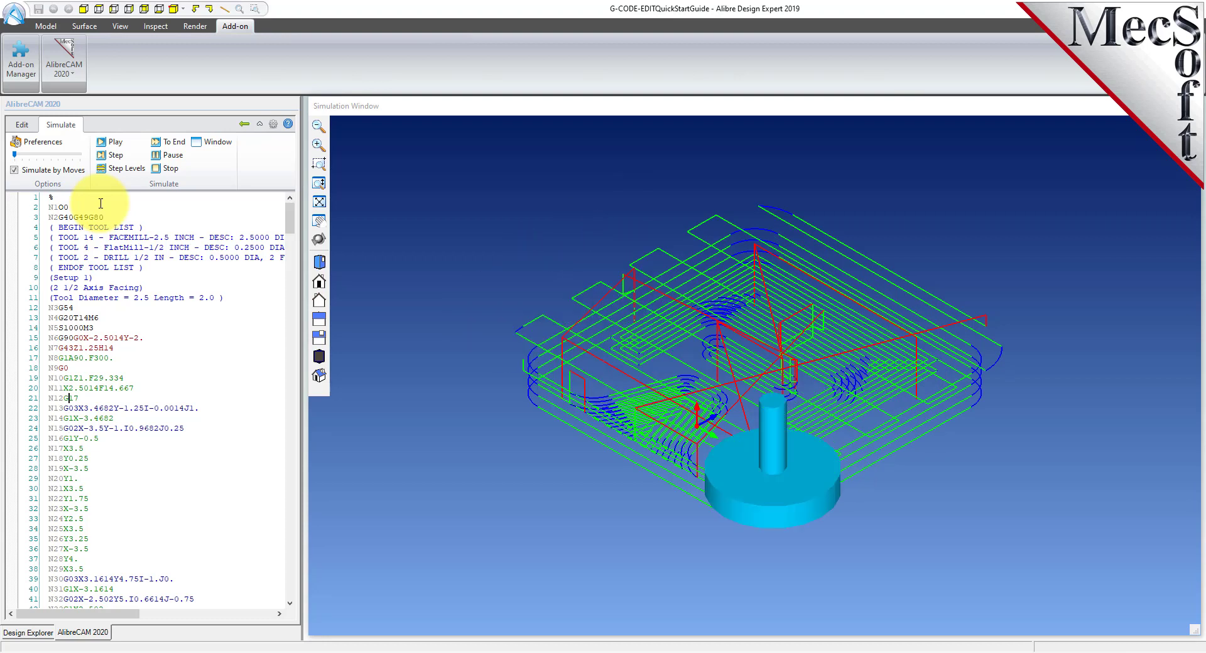
key(Down)
key(Down)
key(Down)
key(Down)
key(Down)
key(Down)
key(Down)
key(Down)
key(Down)
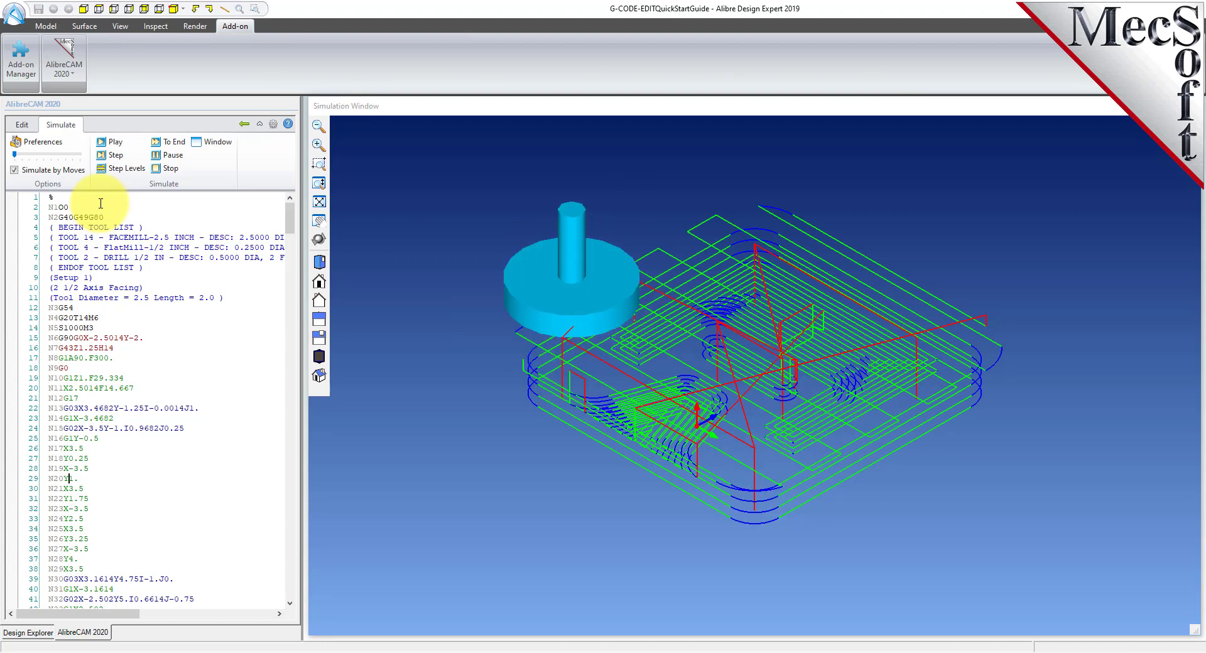
key(Down)
key(Down)
key(Down)
key(Down)
key(Down)
key(Down)
key(Down)
key(Down)
key(Down)
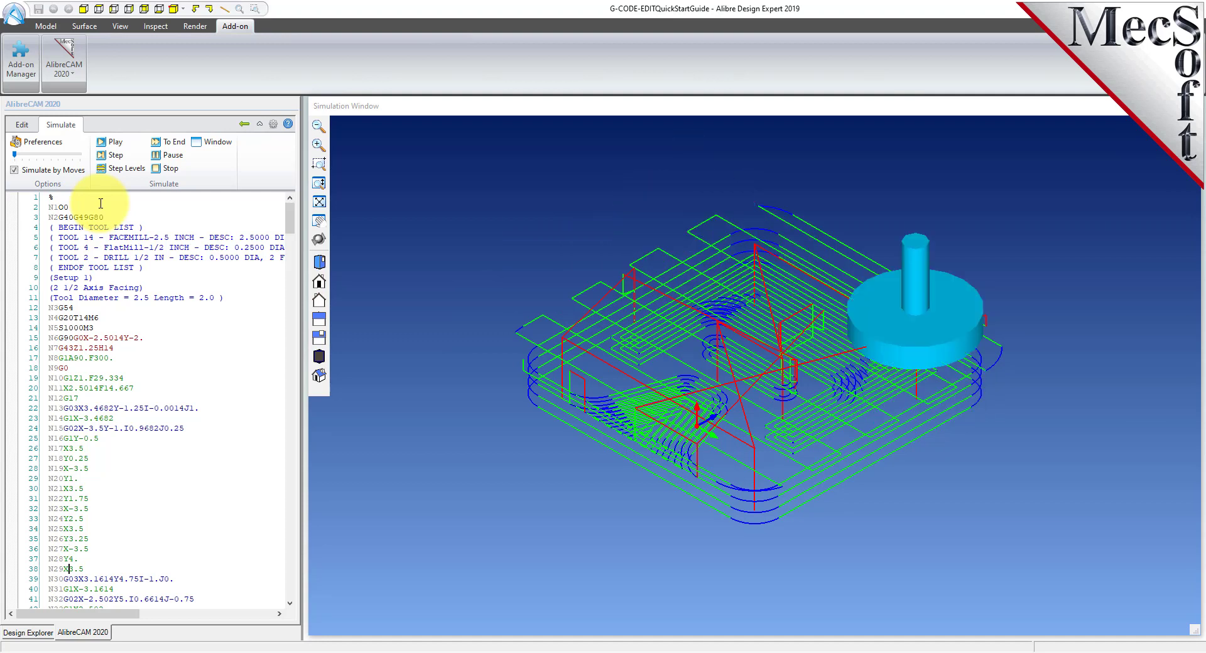
key(Down)
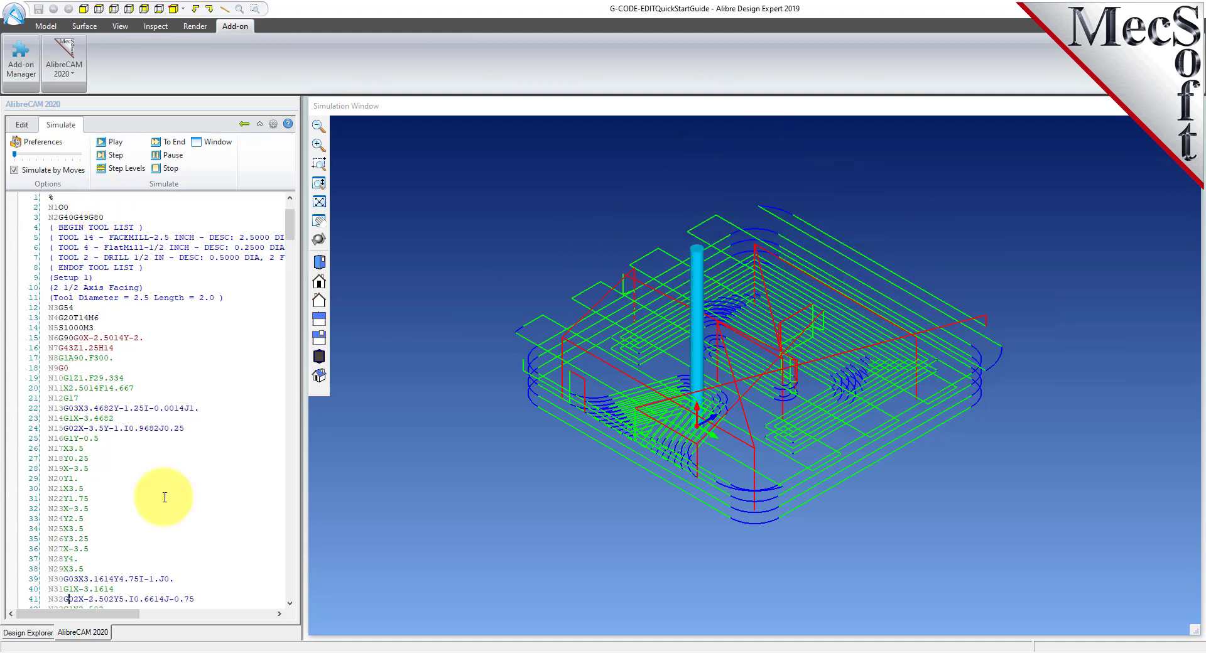
Examine the tool position up close for individual blocks of the 0.25 diameter tool's 2 1/2 Axis Facing code, and restore the overall view.
scroll(169, 331, down, 12)
scroll(199, 315, down, 3)
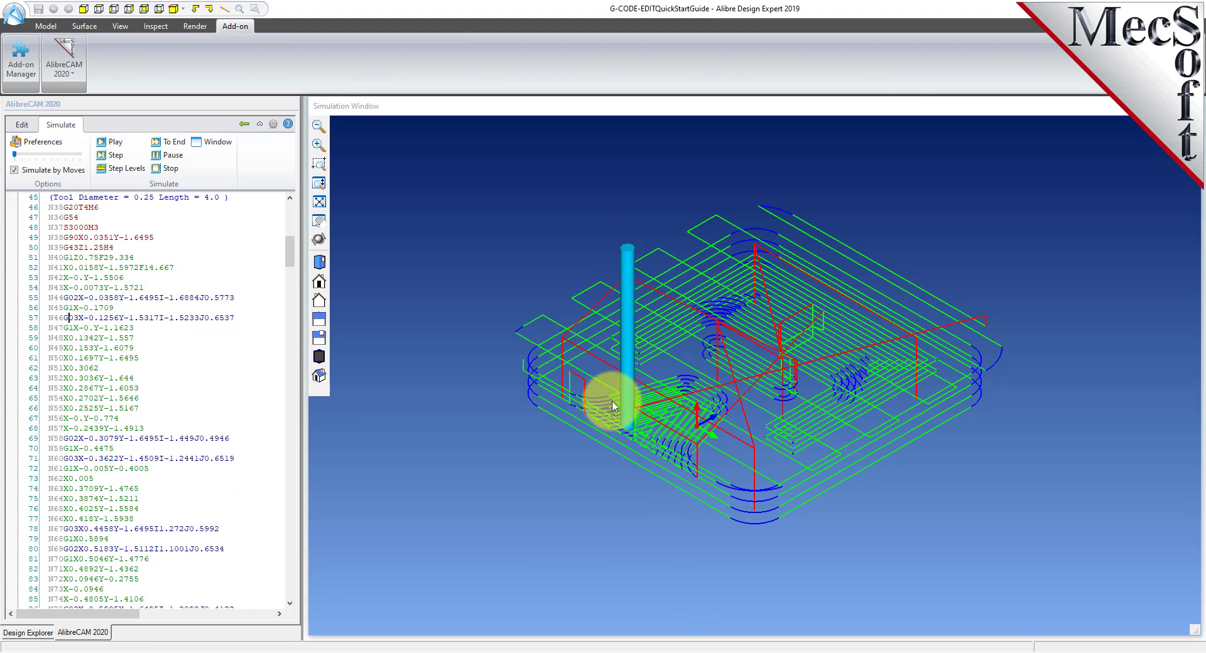
scroll(628, 427, up, 3)
scroll(653, 458, up, 5)
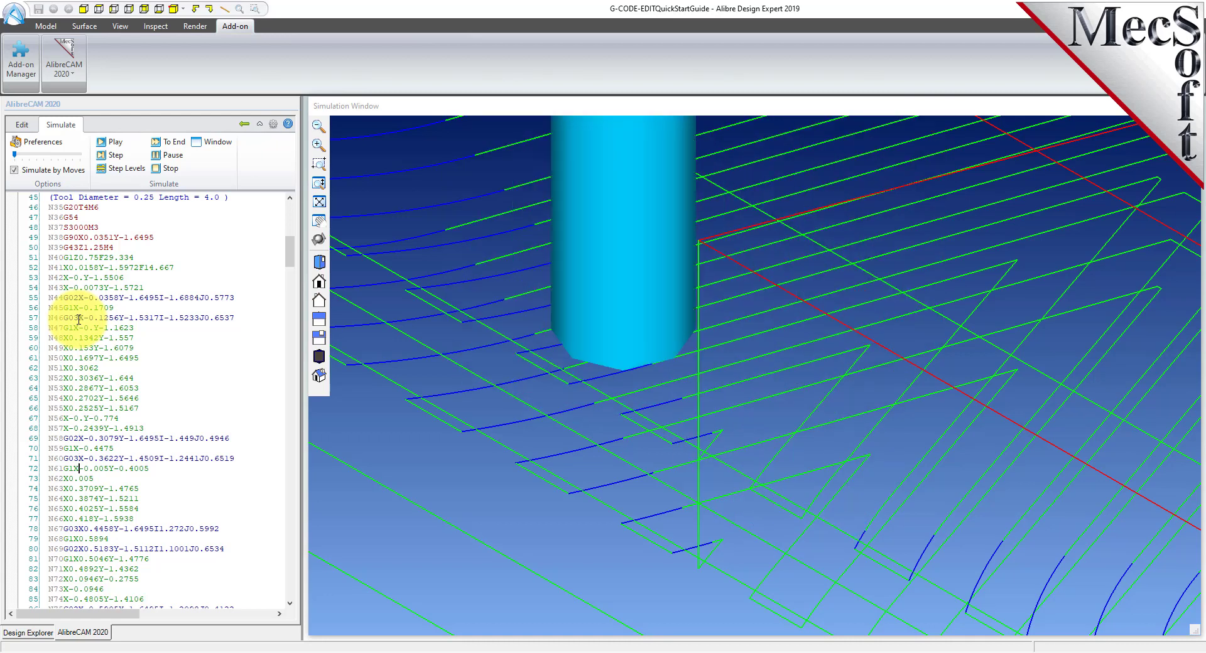
scroll(806, 435, up, 2)
scroll(703, 434, down, 7)
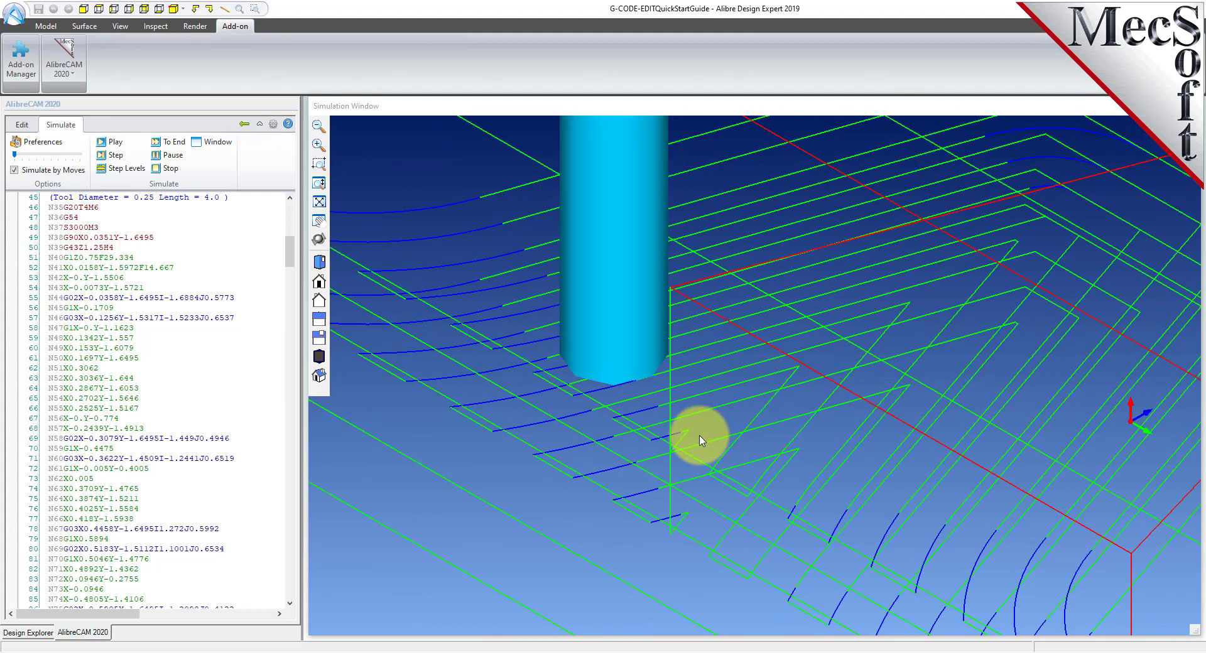
scroll(678, 466, down, 4)
scroll(507, 442, down, 3)
scroll(713, 438, up, 1)
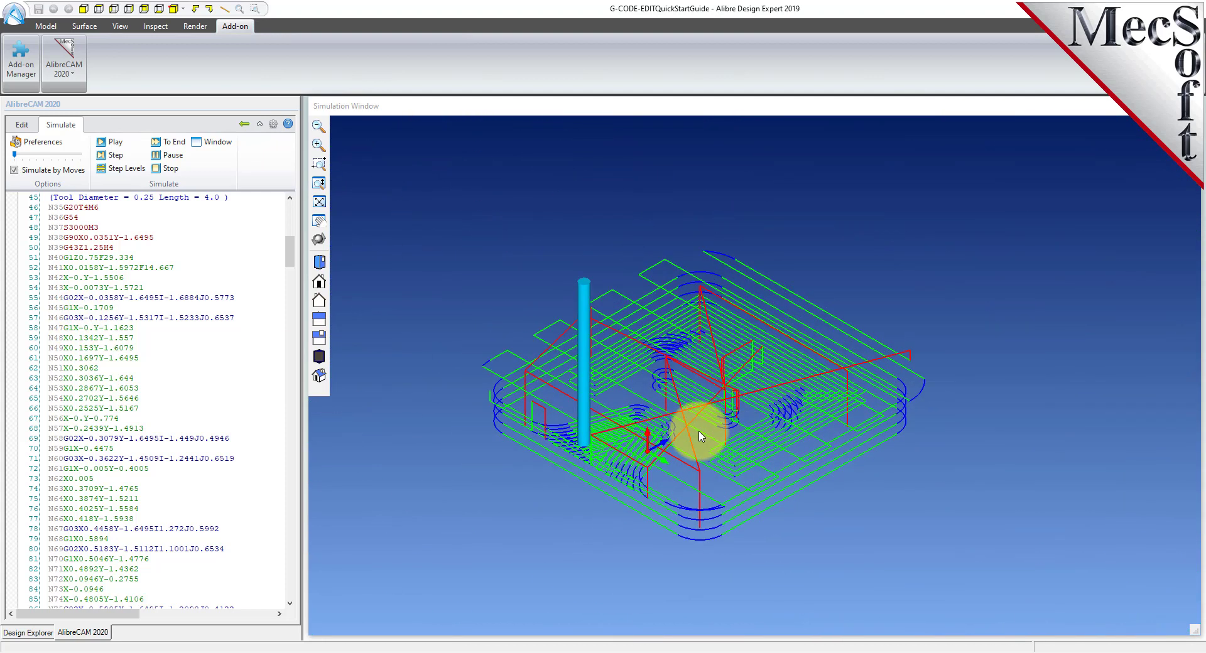
scroll(654, 424, up, 2)
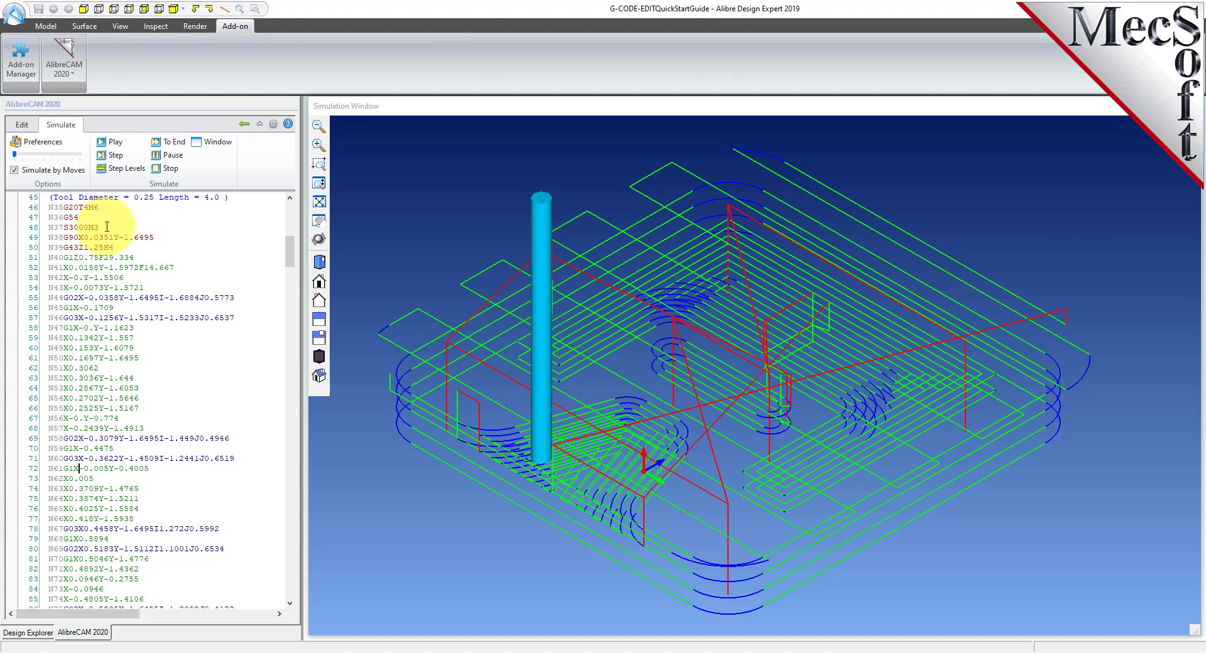
Play the toolpath simulation, pause and step it partway, run it to the end, and return to the project.
click(119, 147)
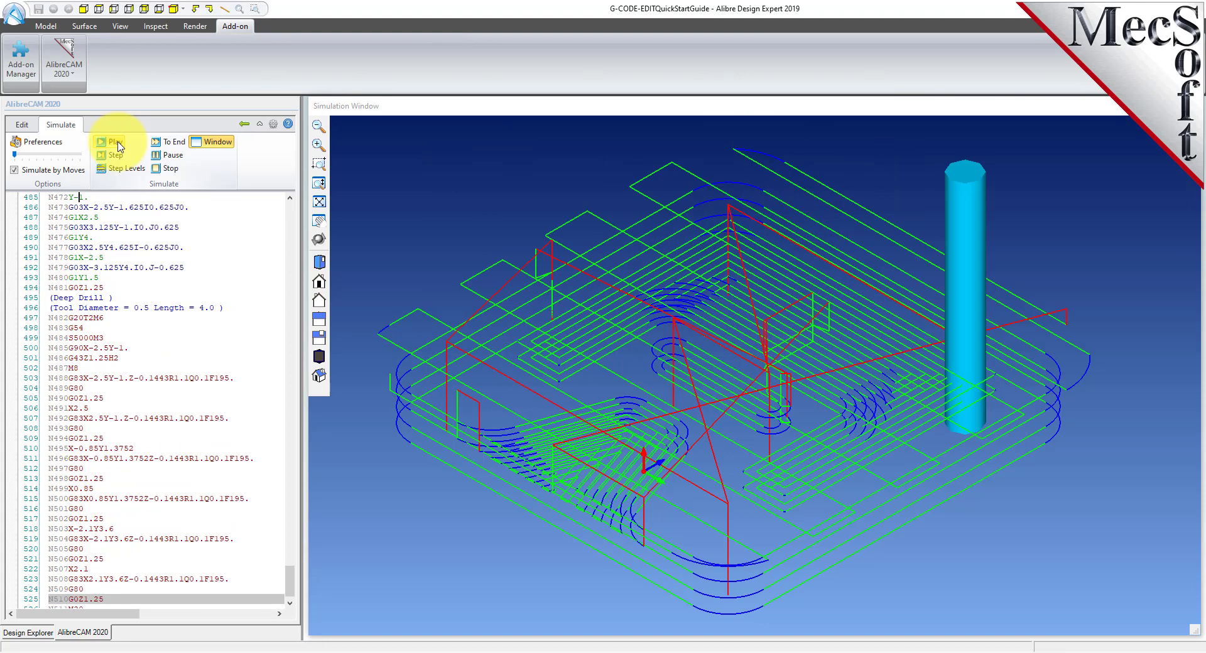
click(118, 145)
click(171, 157)
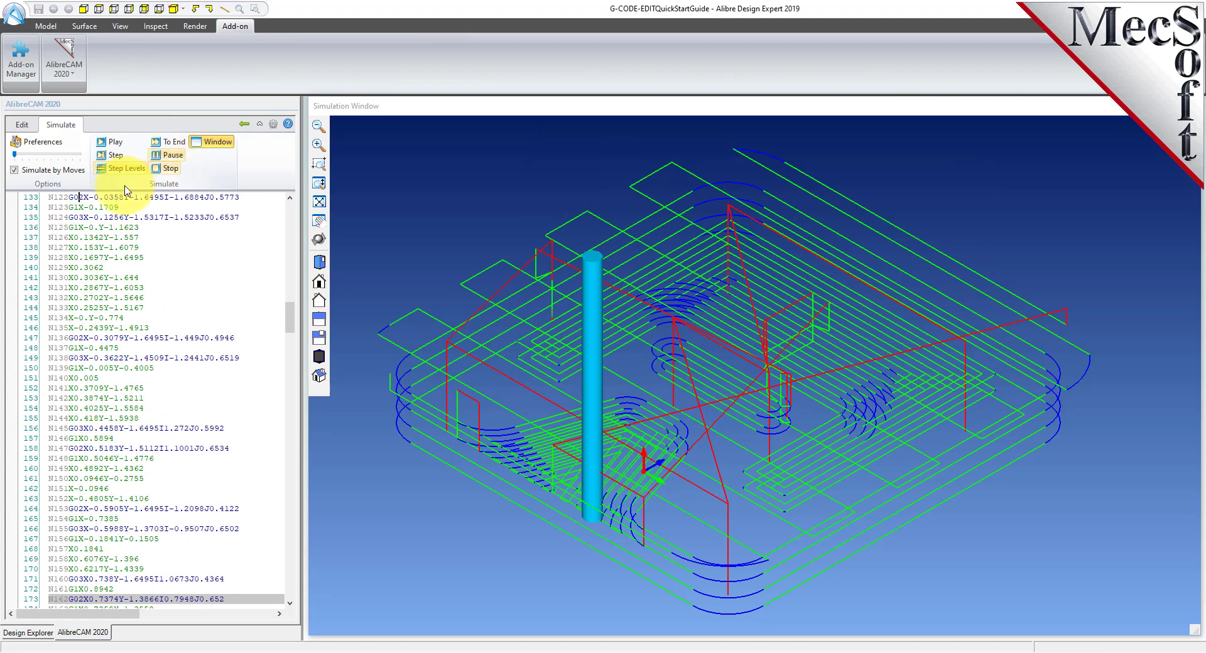
click(116, 155)
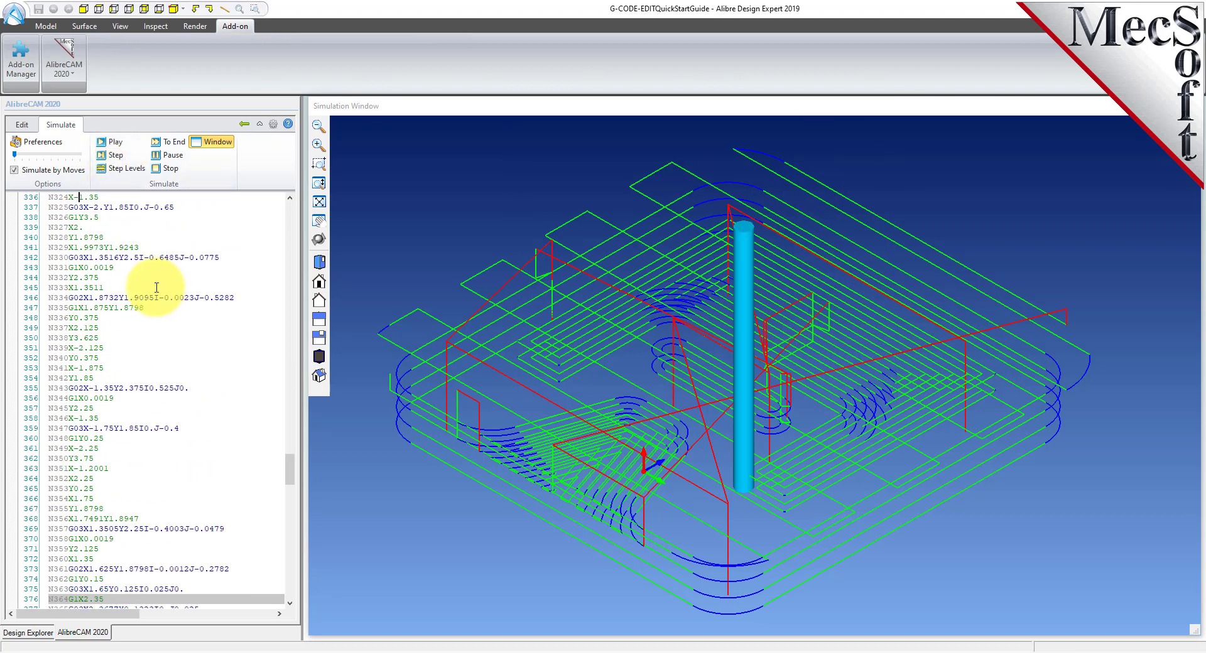
click(175, 145)
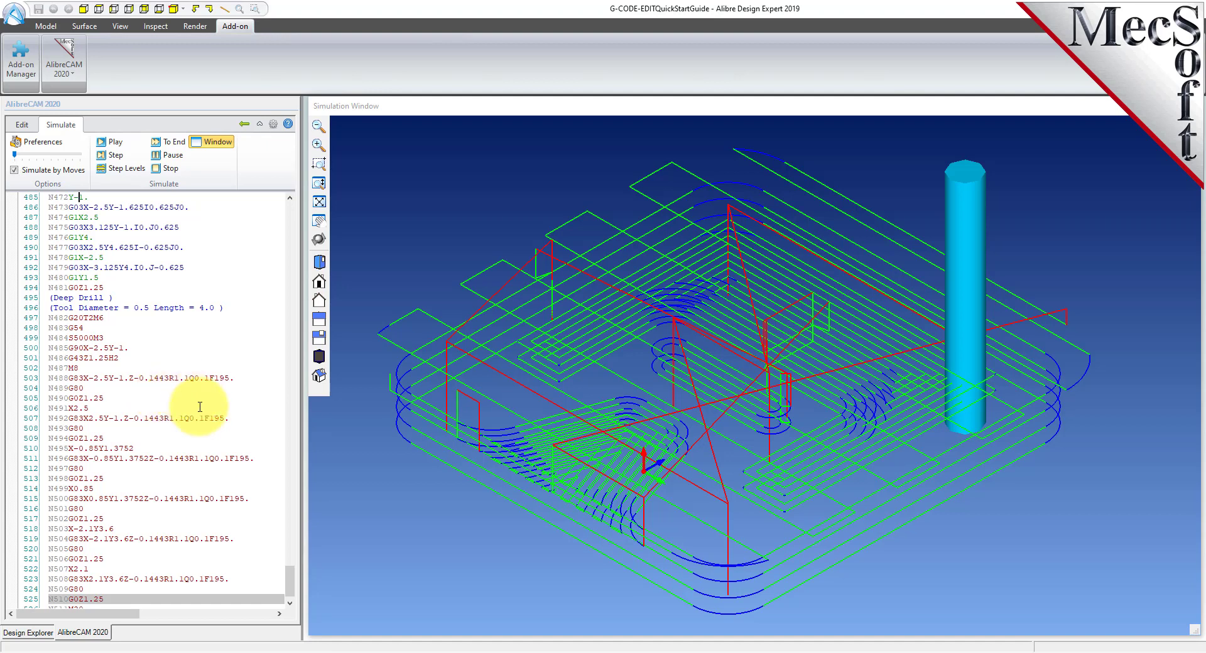
click(244, 124)
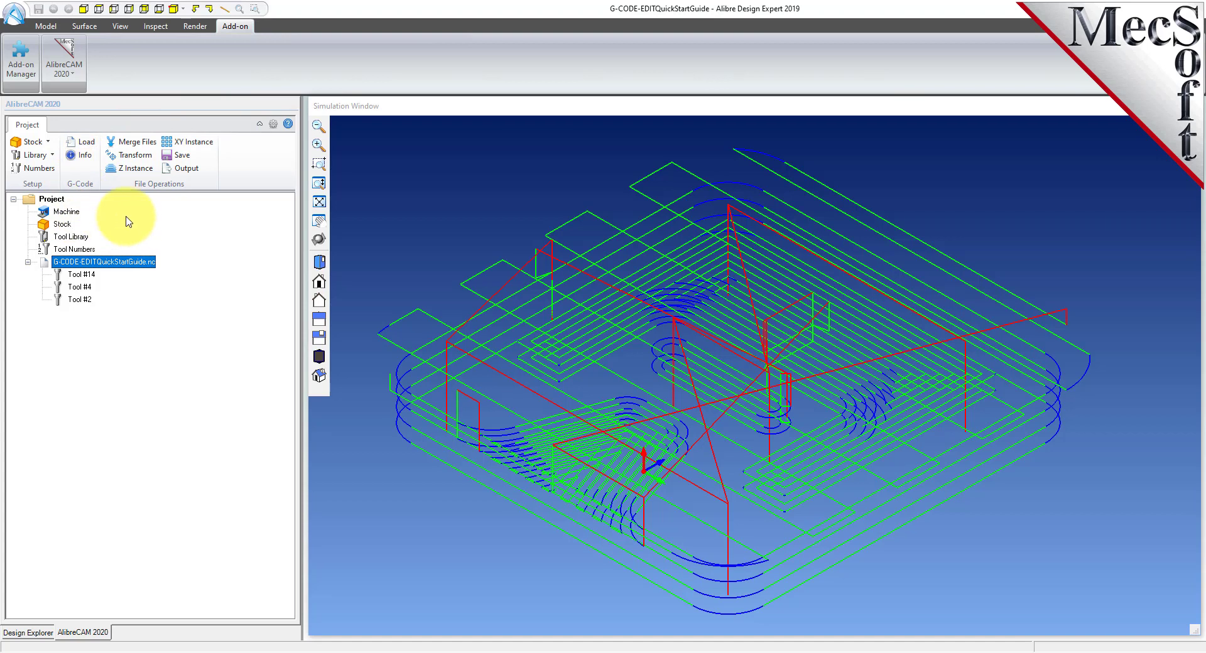
Create a 6 × 6 × 1 box stock from the model's bounding box with its corner at -3, -1.5, 0.
click(48, 144)
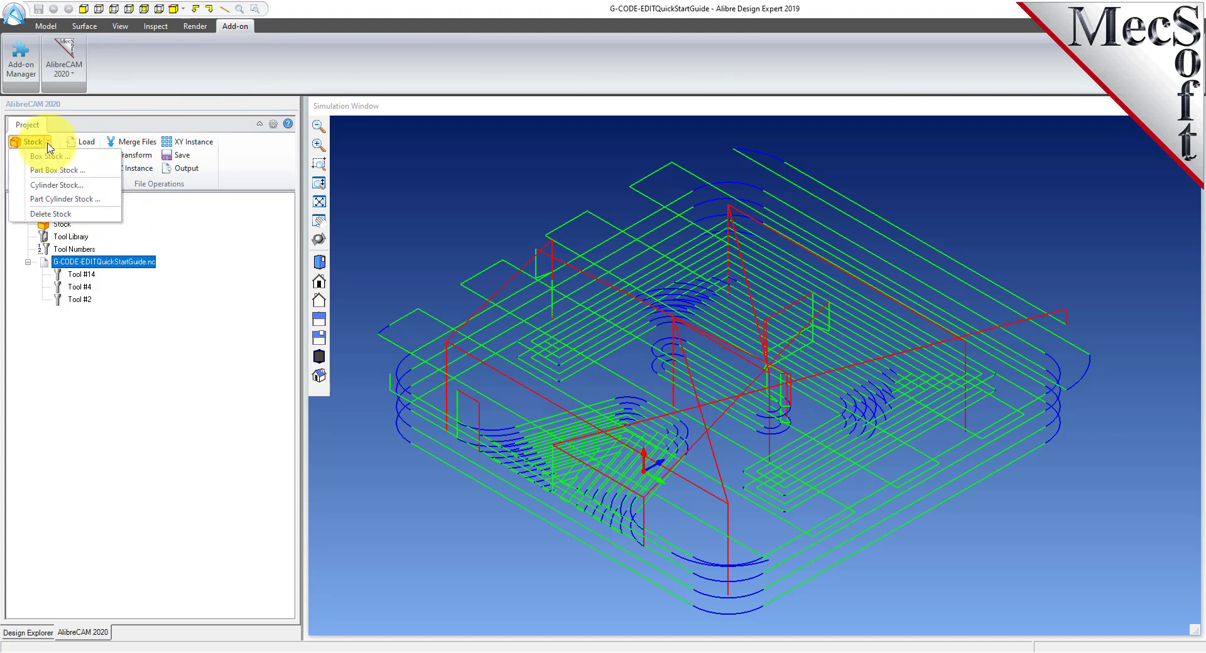
click(50, 156)
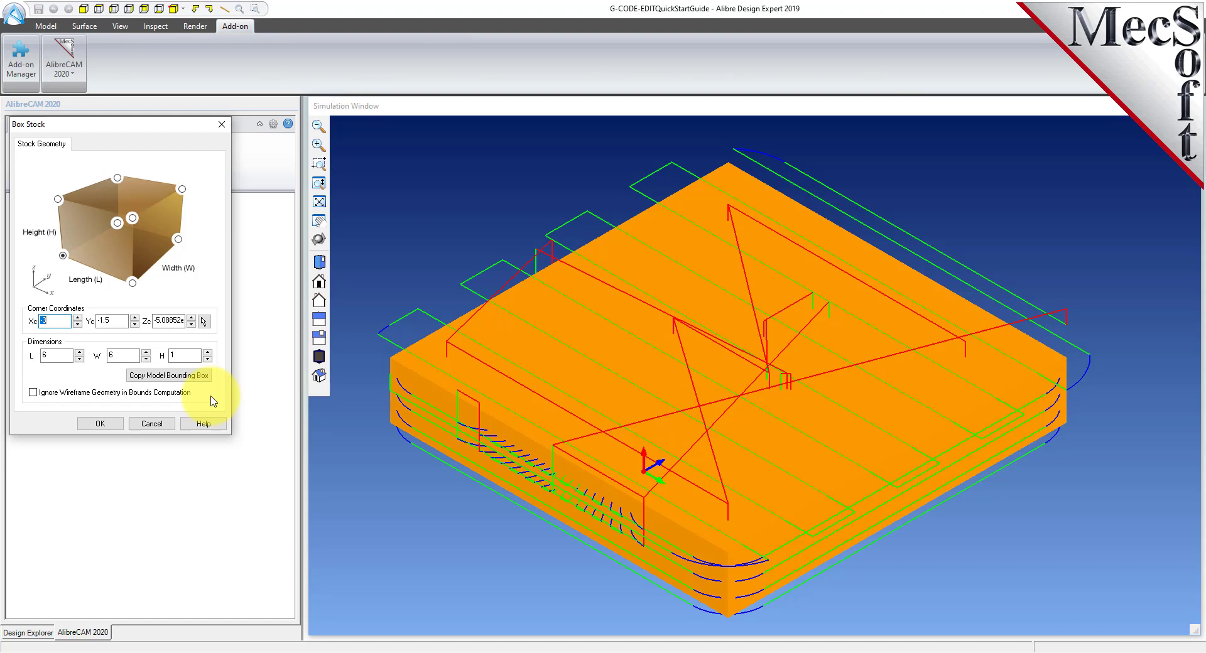
click(173, 380)
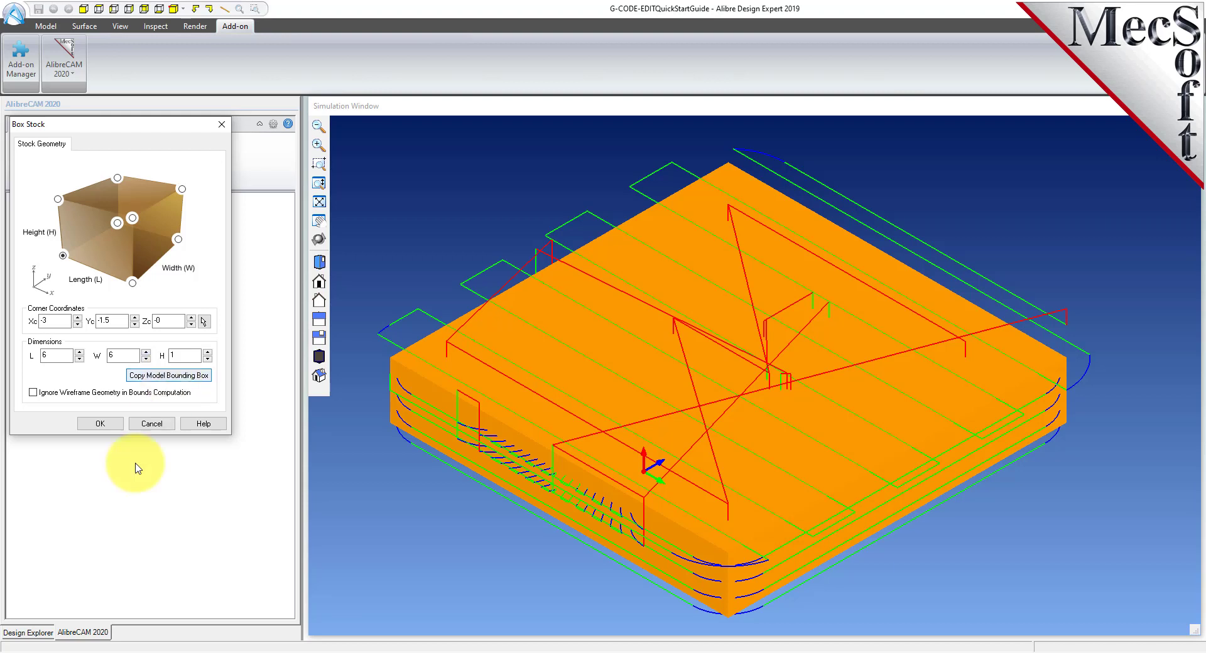
click(109, 427)
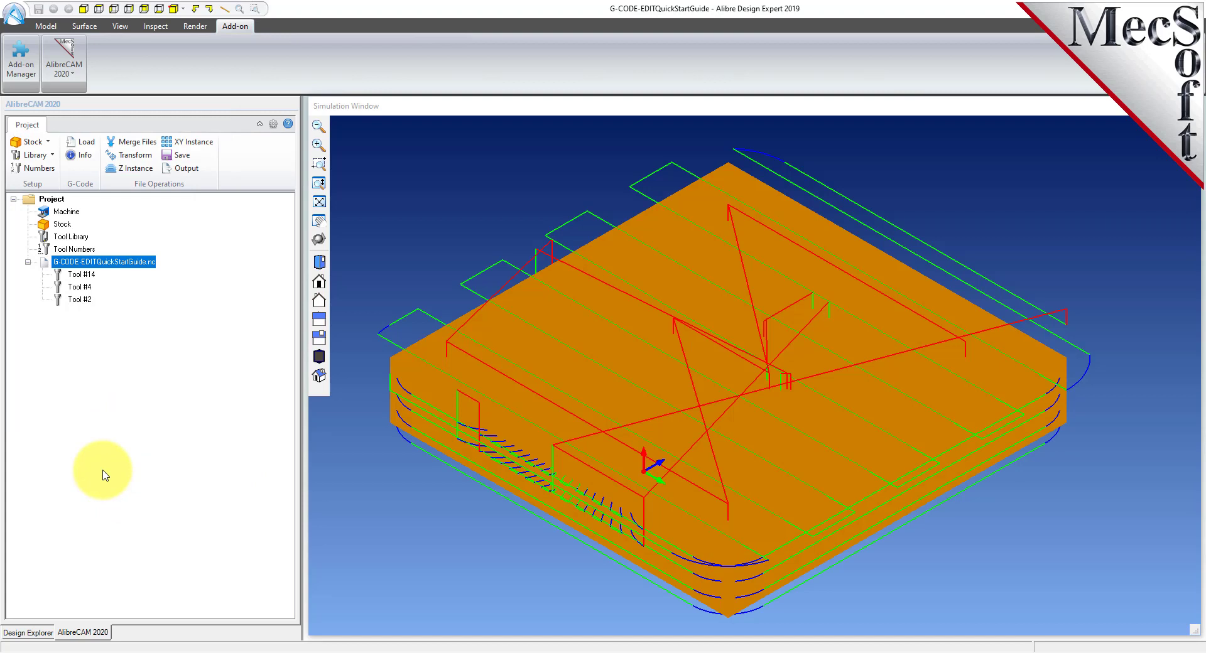
Set the box stock's height to 1.15 and accept the stock.
mouse_move(713, 486)
middle_down()
mouse_move(713, 463)
mouse_move(715, 497)
mouse_move(708, 484)
middle_up()
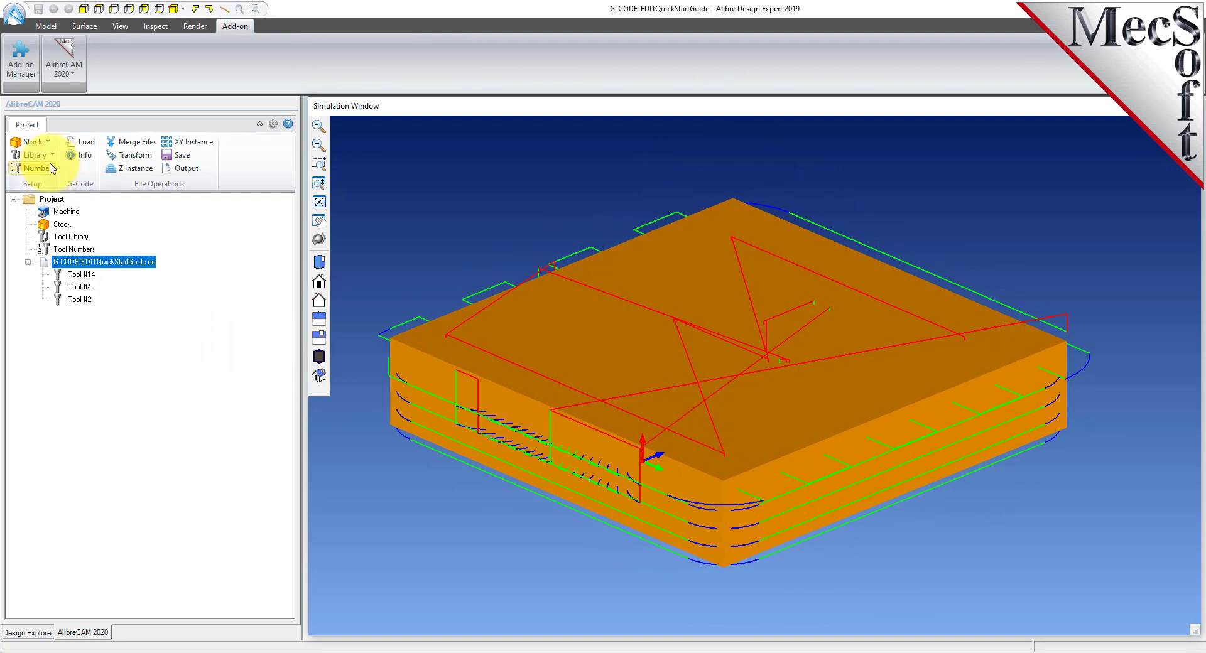
click(38, 142)
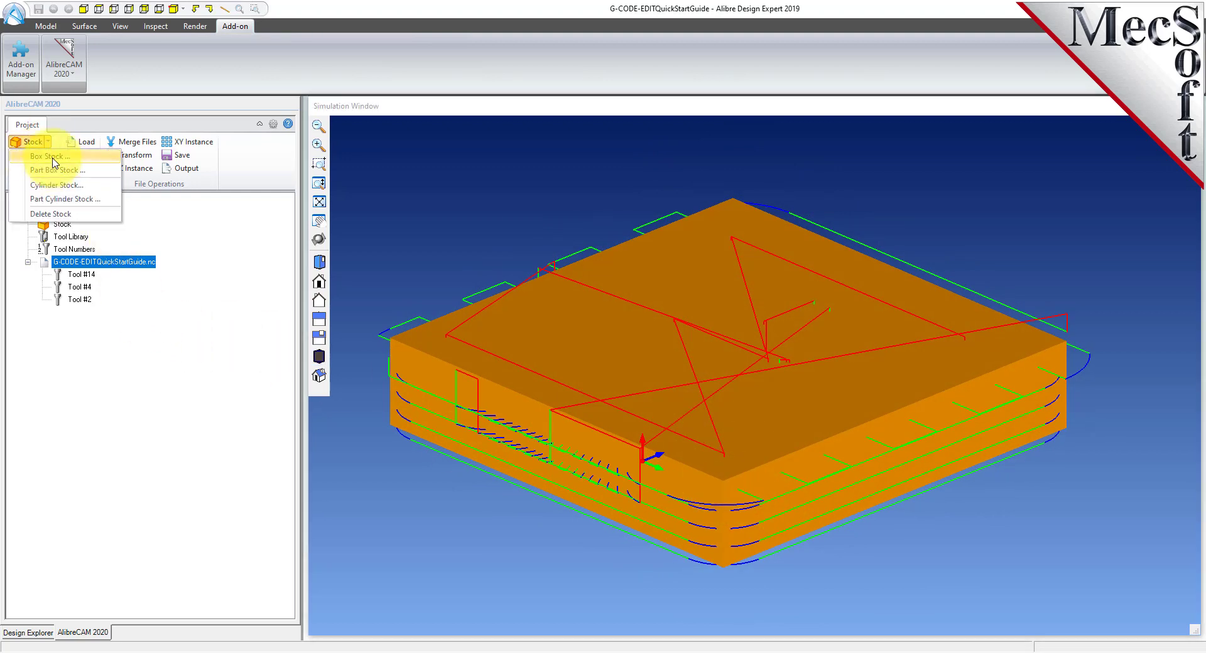
click(54, 161)
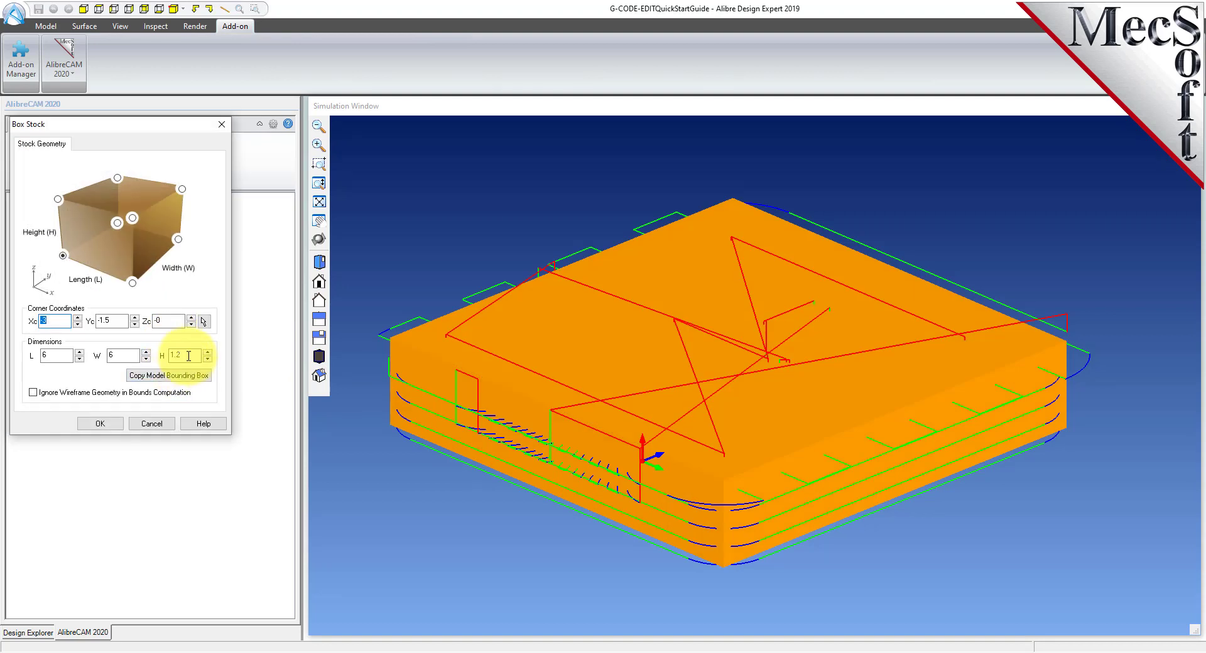
click(185, 355)
text(15)
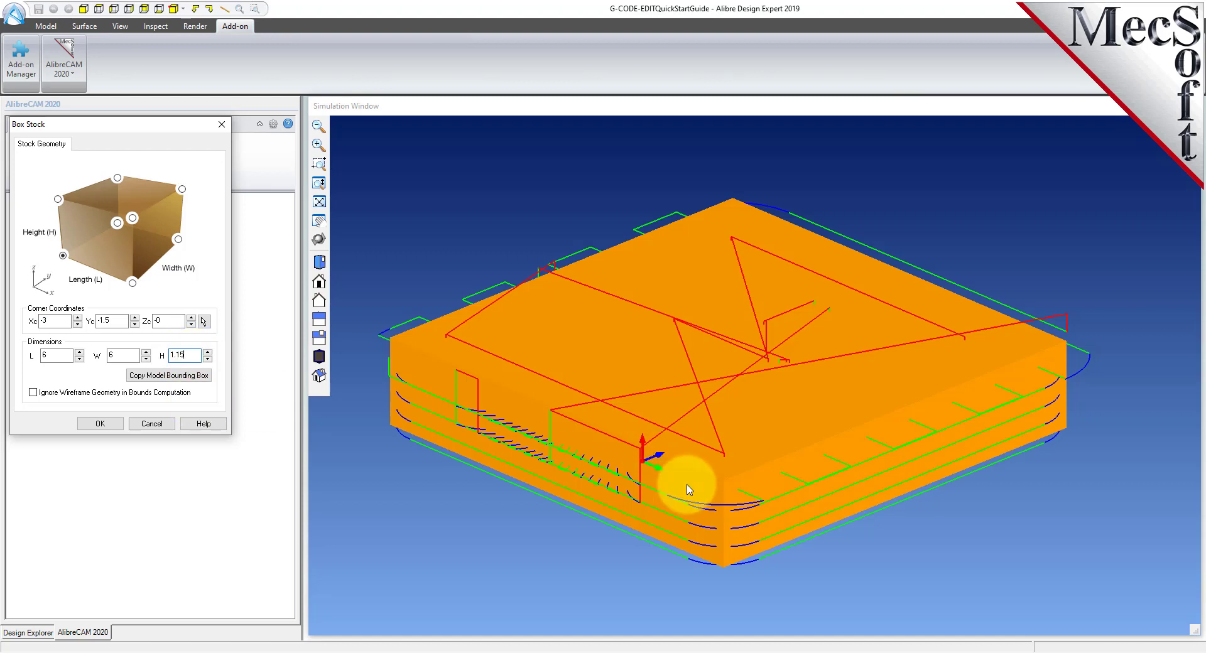
click(100, 423)
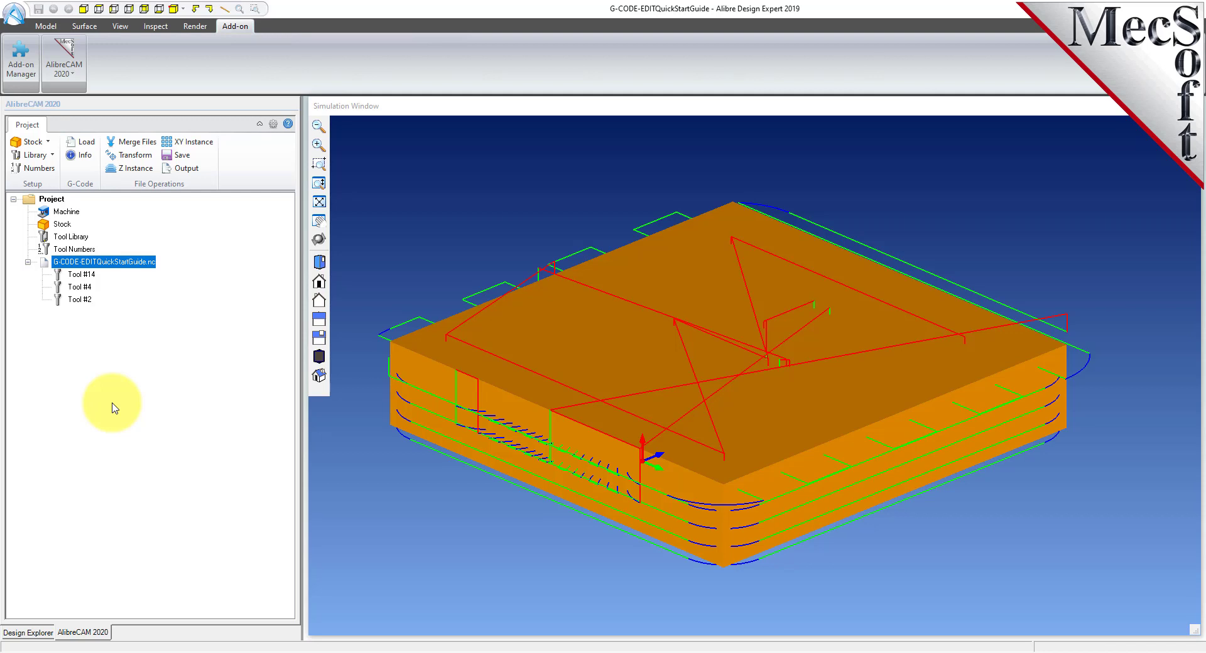
Simulate G-CODE-EDITQuickStartGuide.nc cutting the box stock through to the end of the program.
right_click(149, 263)
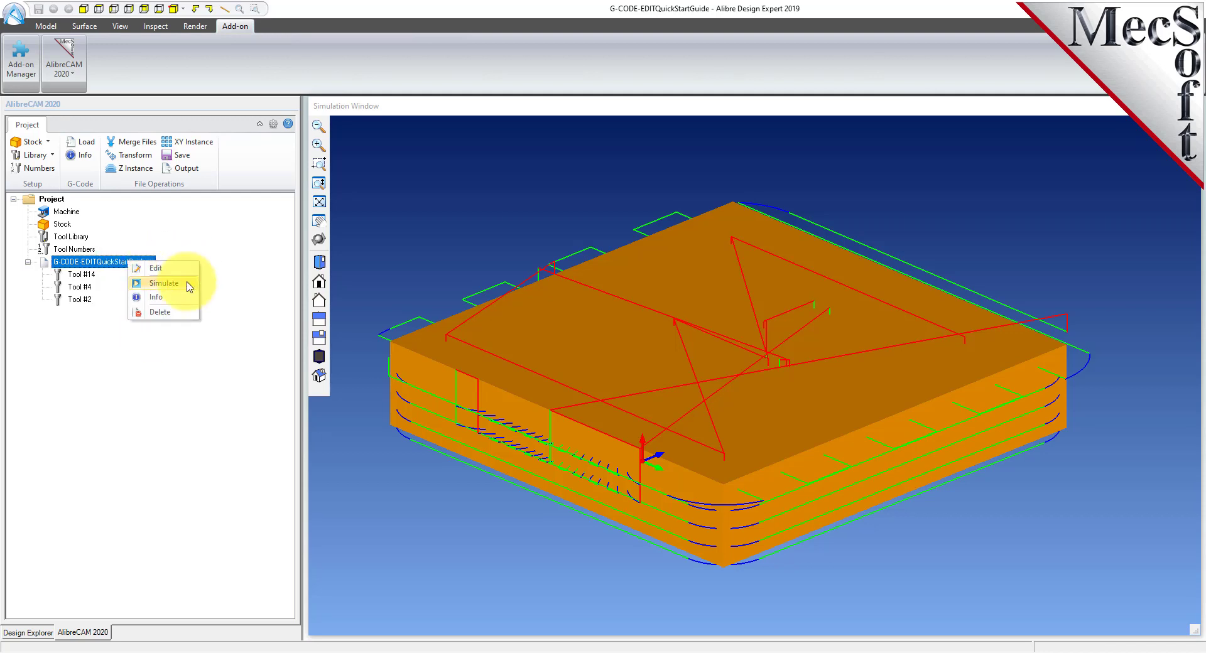
click(190, 285)
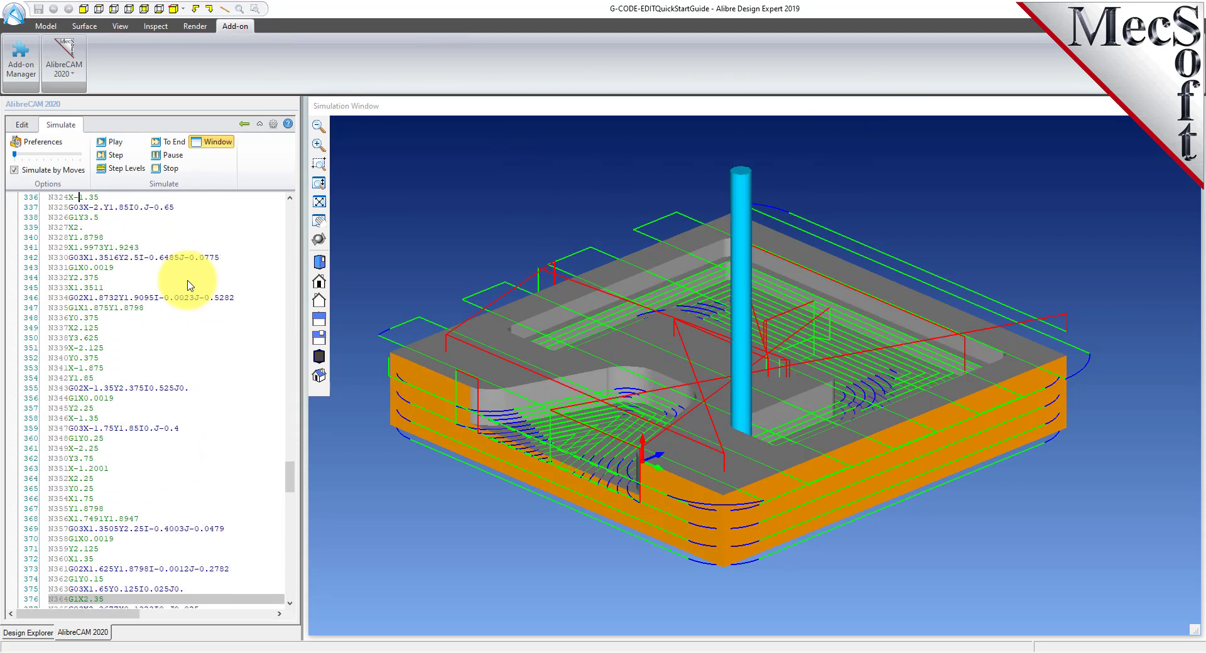
mouse_move(715, 390)
middle_down()
mouse_move(719, 406)
mouse_move(717, 394)
middle_up()
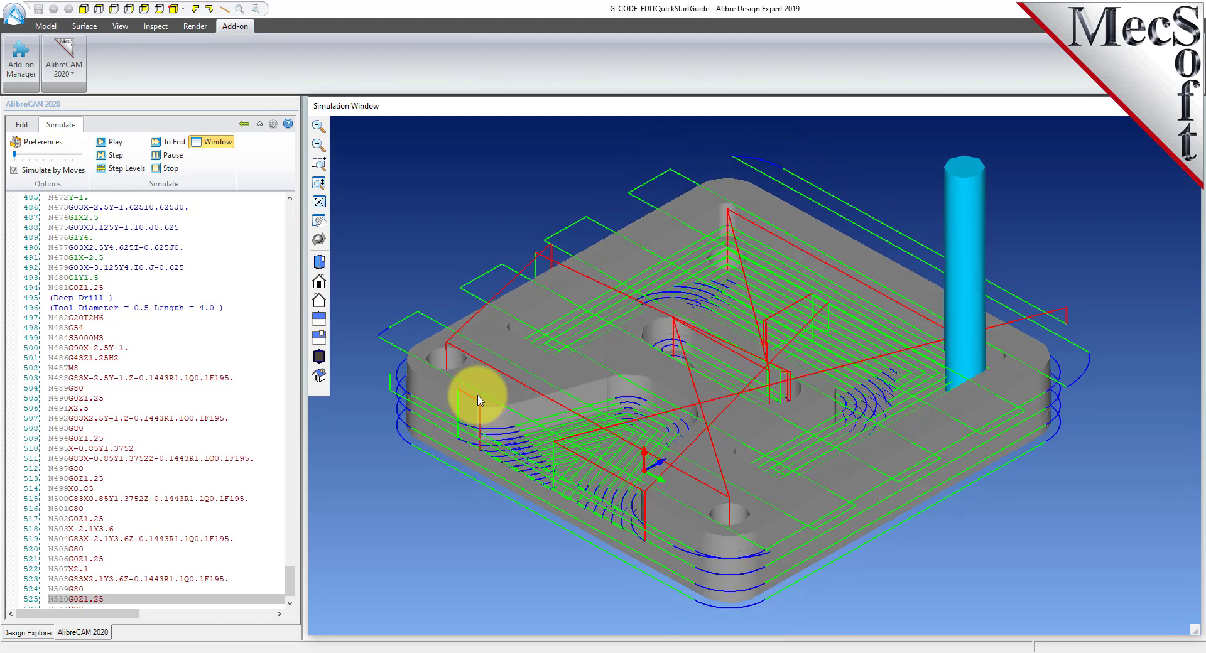
Restart the simulation from the first line of code and step repeatedly through the program to examine the material removal.
drag(290, 581, 289, 204)
click(102, 196)
click(114, 157)
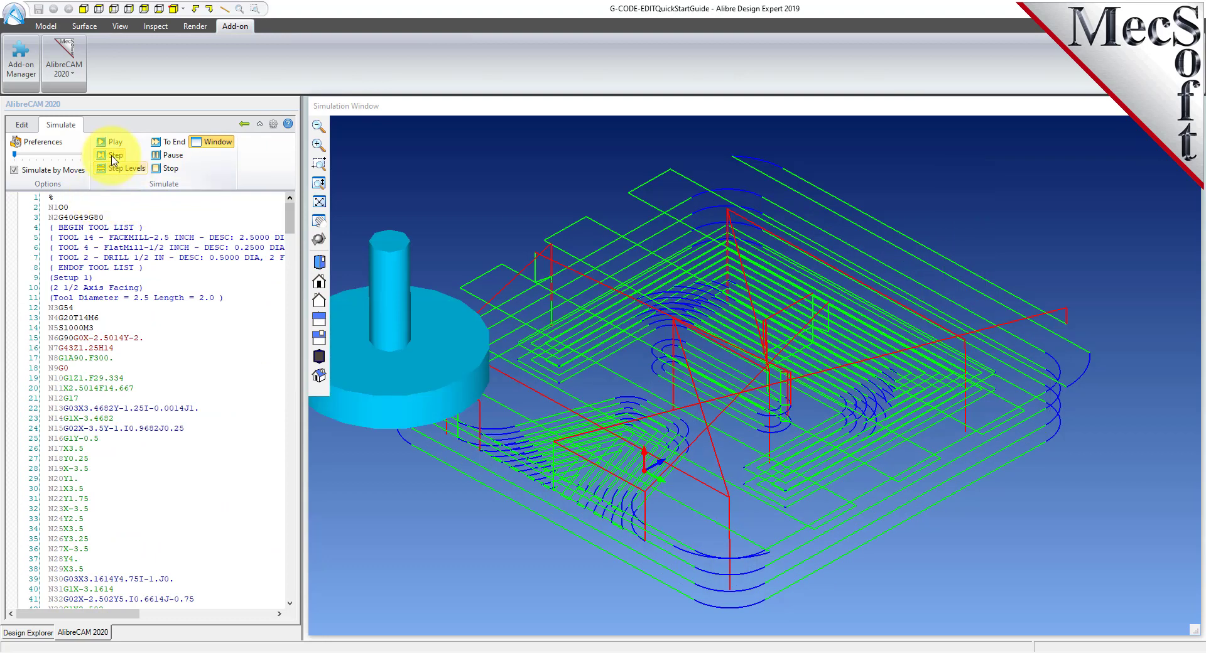
click(113, 158)
click(114, 158)
click(114, 159)
click(115, 159)
click(114, 158)
click(115, 159)
click(115, 158)
click(114, 159)
click(114, 158)
click(114, 158)
click(114, 158)
click(114, 158)
click(115, 158)
click(114, 158)
click(114, 158)
click(114, 158)
click(114, 158)
click(114, 158)
click(115, 158)
click(115, 158)
click(114, 158)
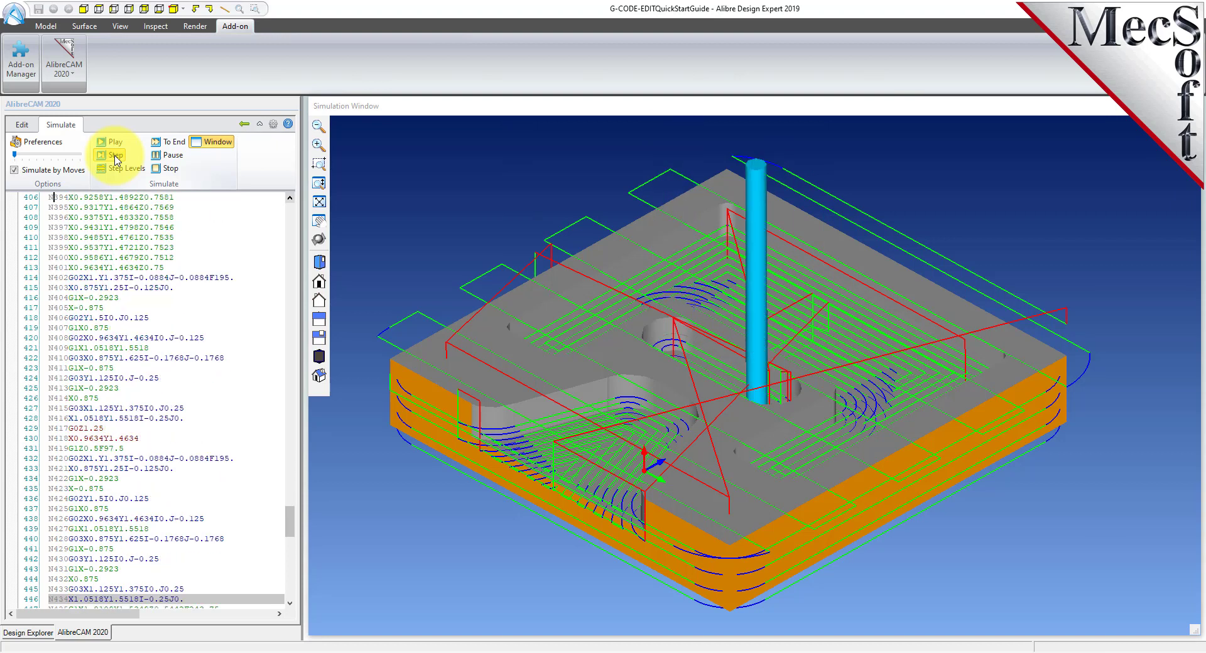
click(115, 158)
click(114, 159)
click(114, 158)
click(114, 158)
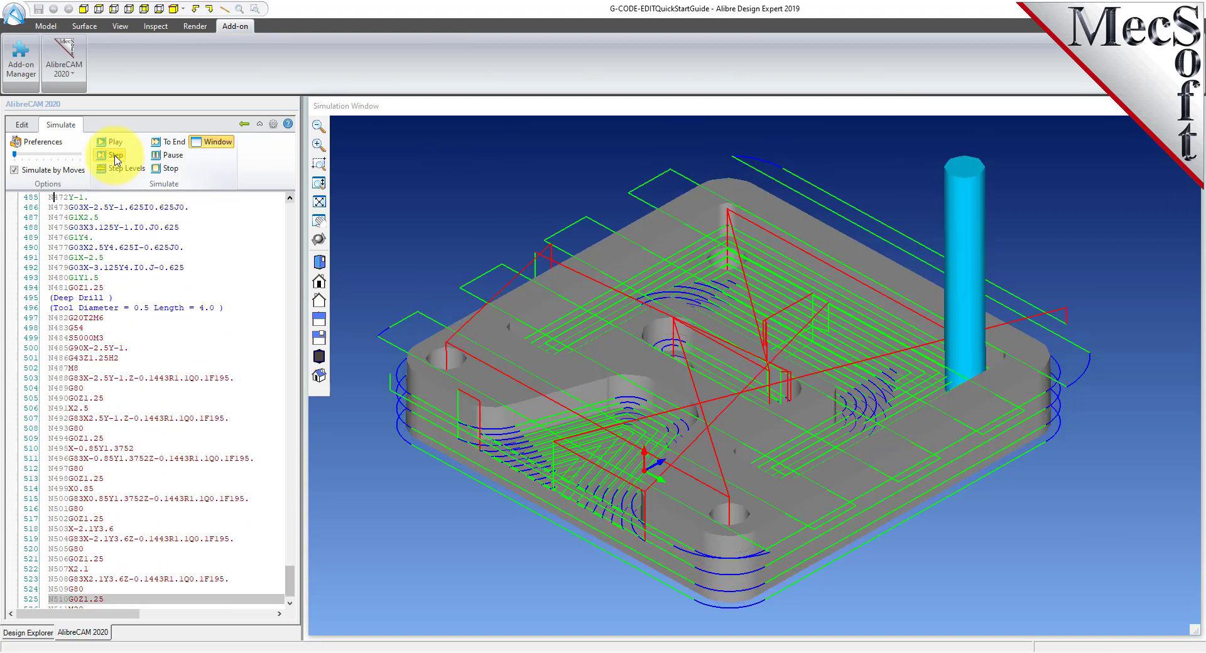
click(114, 159)
click(114, 158)
click(114, 158)
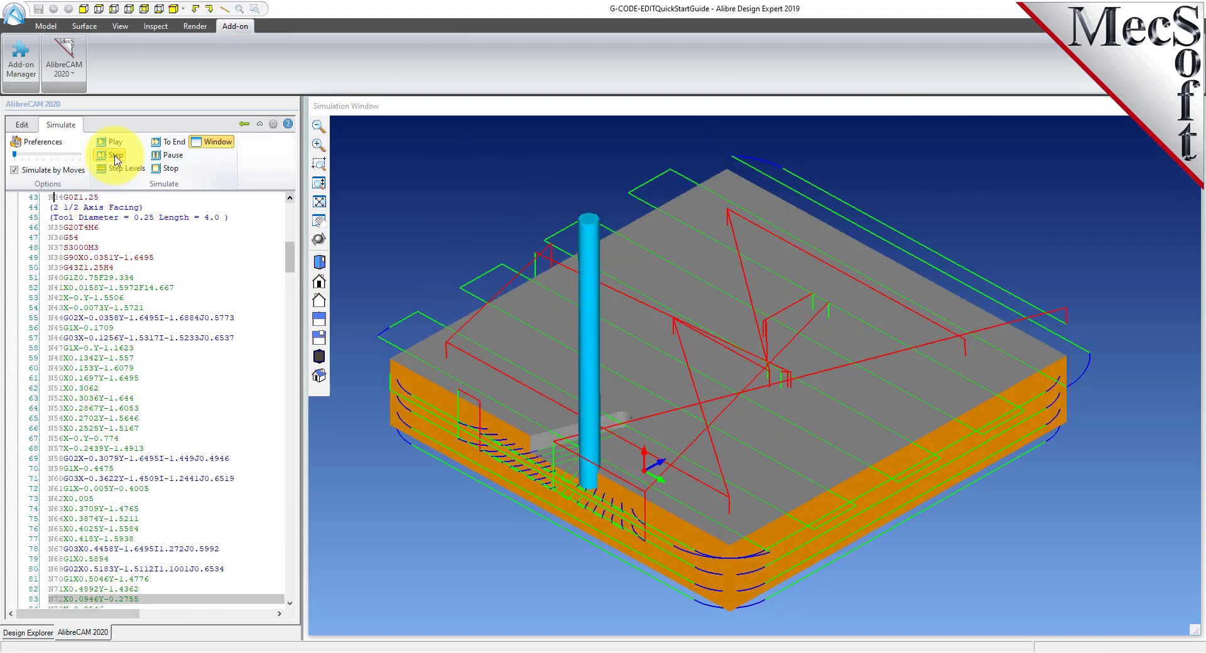
Step further through the 2 1/2 Axis Facing moves, play the simulation to the end and examine the cut stock.
click(115, 158)
click(114, 158)
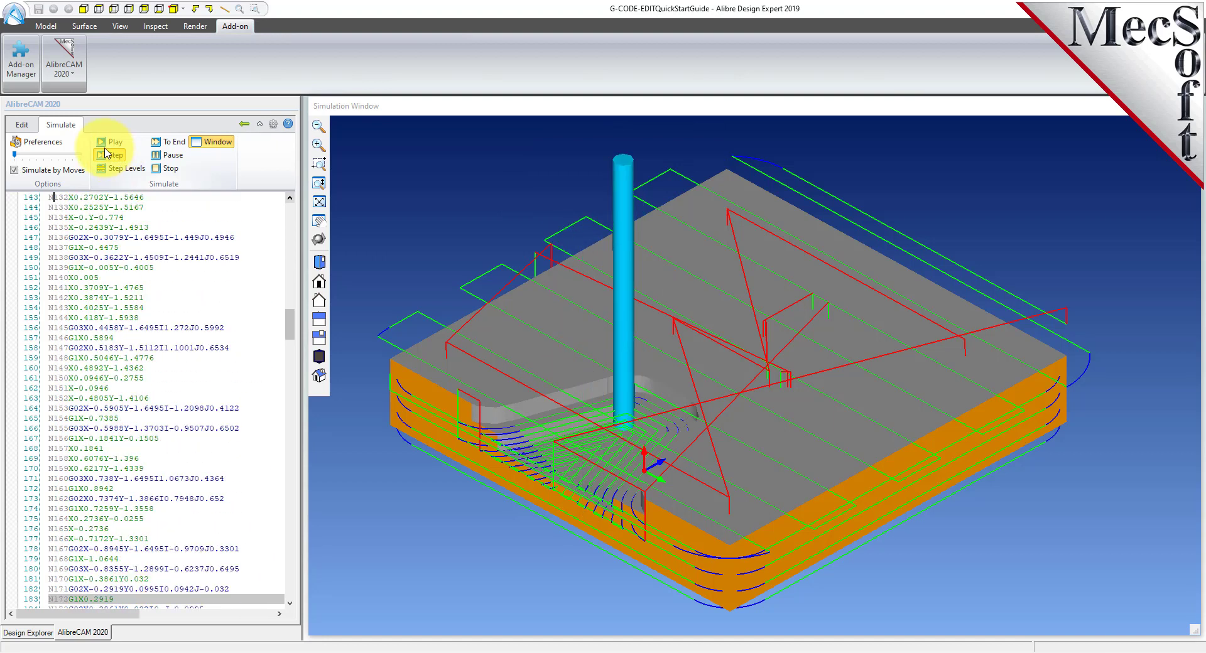
click(117, 143)
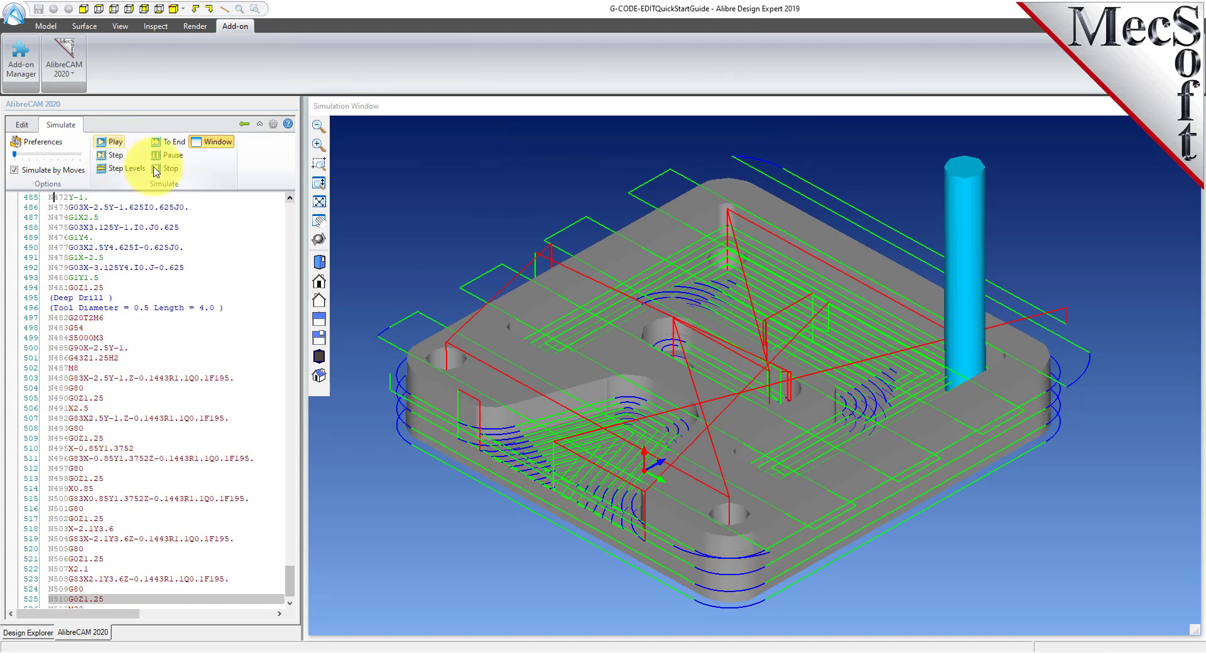
middle_drag(648, 377, 708, 564)
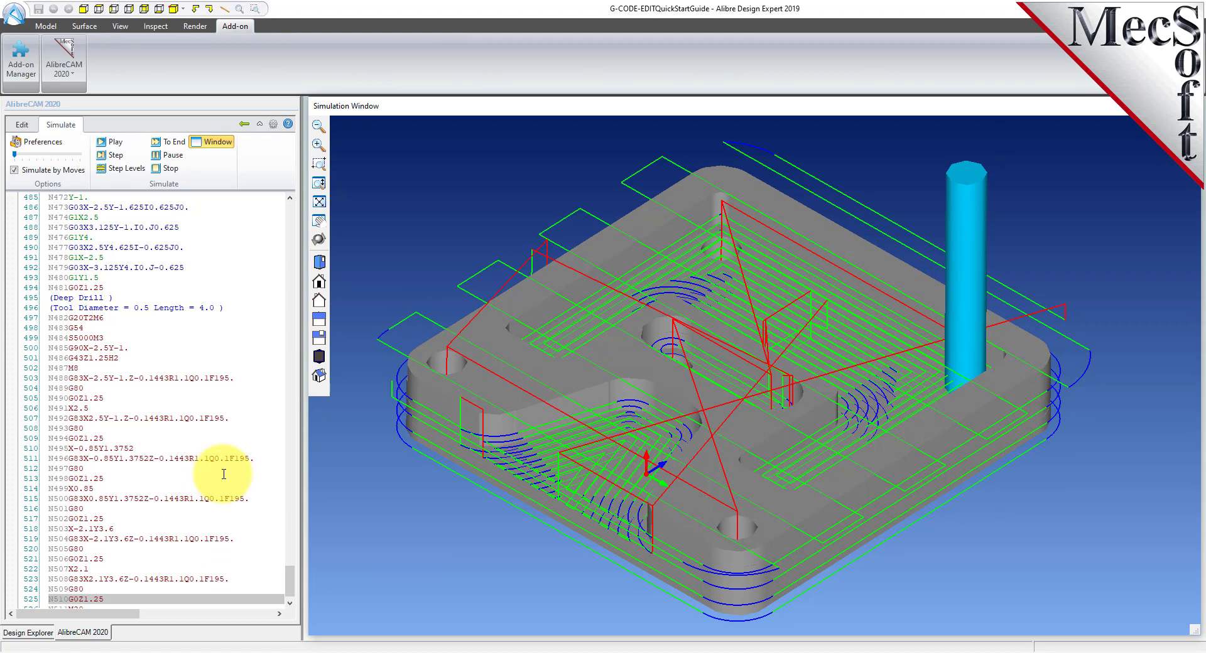
Restart the simulation from the program's first line and examine the material removal by playing and stepping through to the end.
drag(286, 581, 280, 219)
click(95, 197)
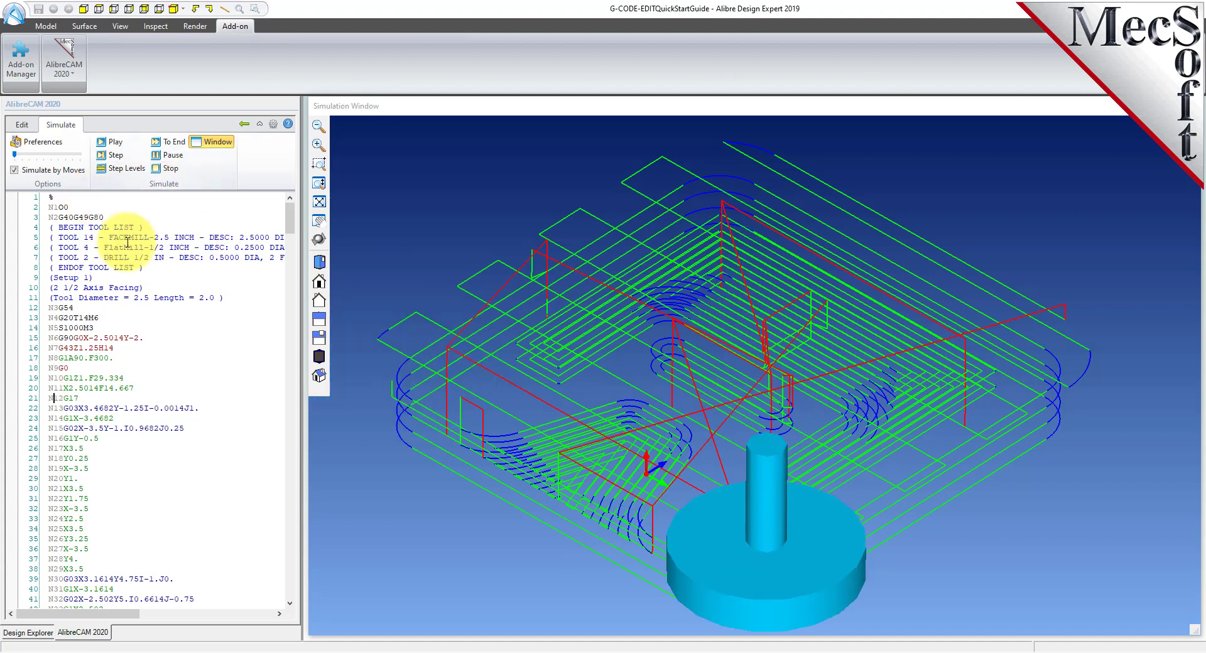
click(57, 197)
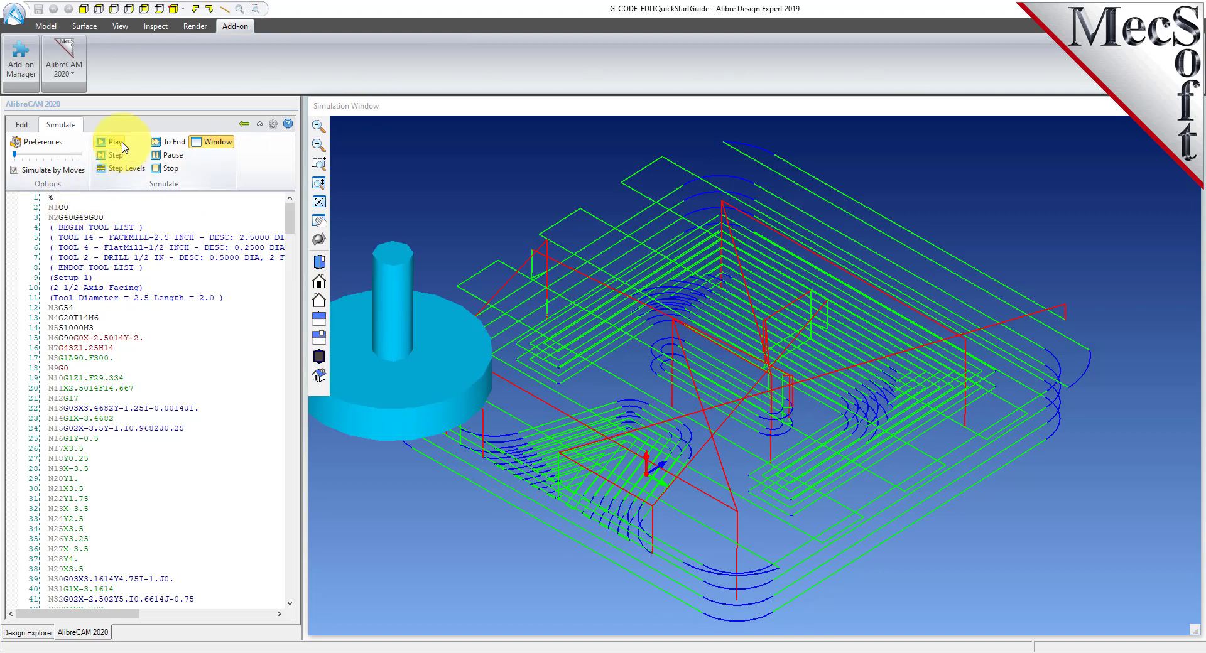
click(119, 143)
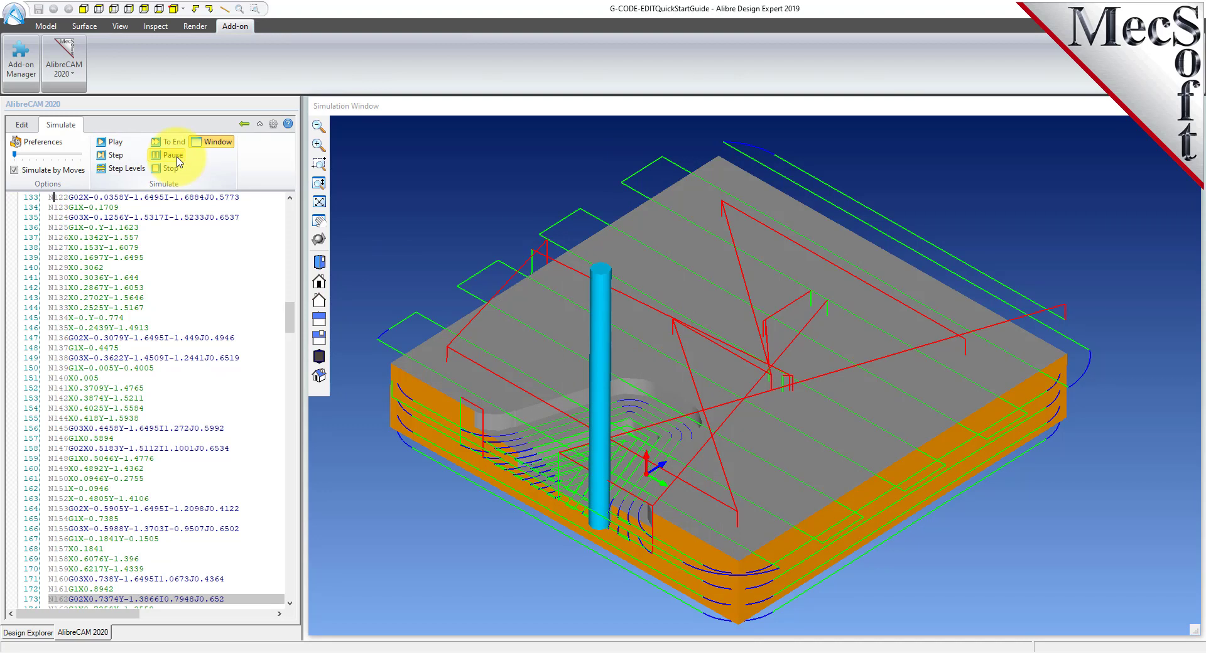
click(114, 155)
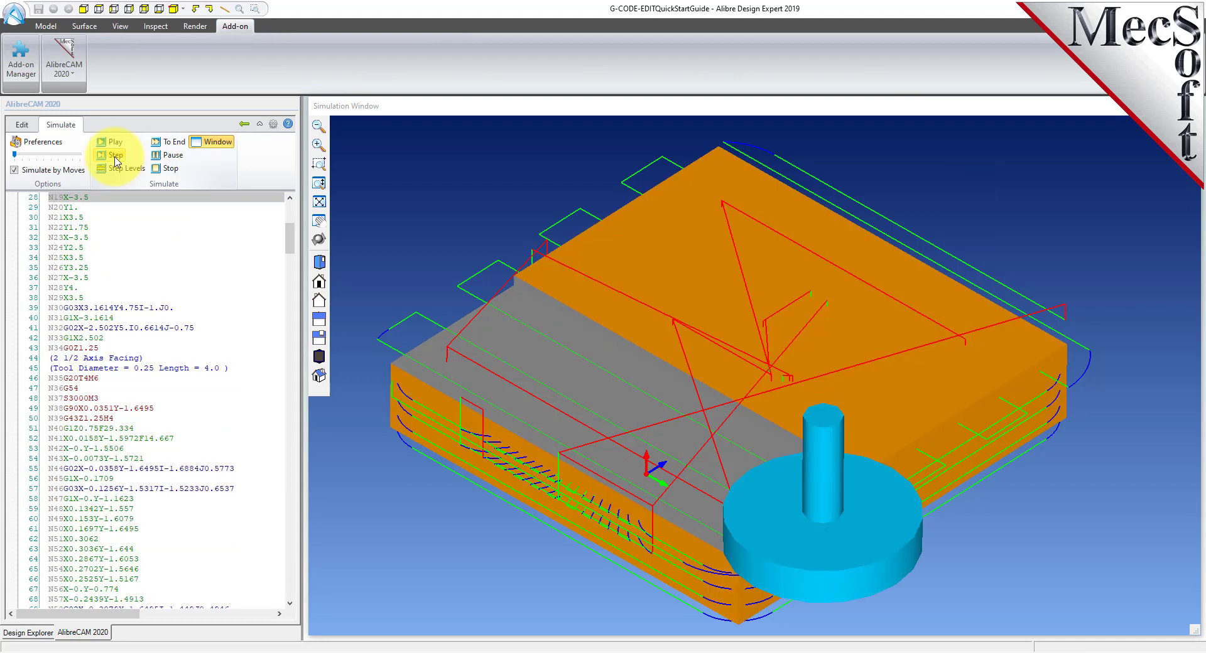
click(115, 157)
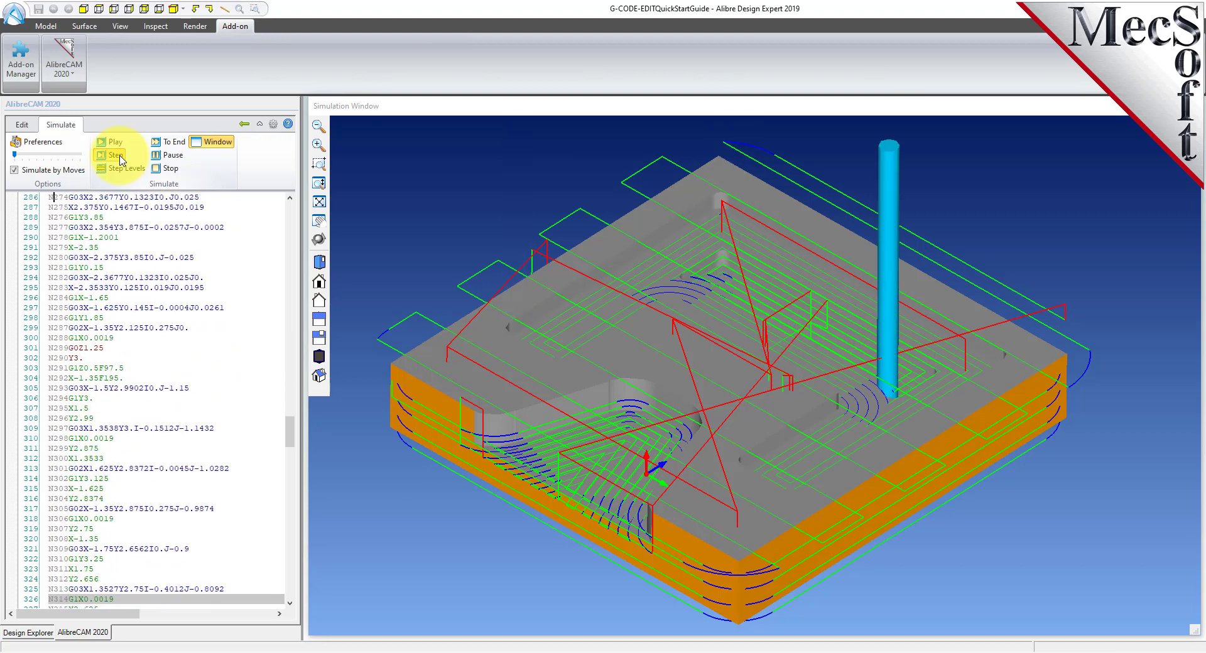
click(169, 167)
click(111, 141)
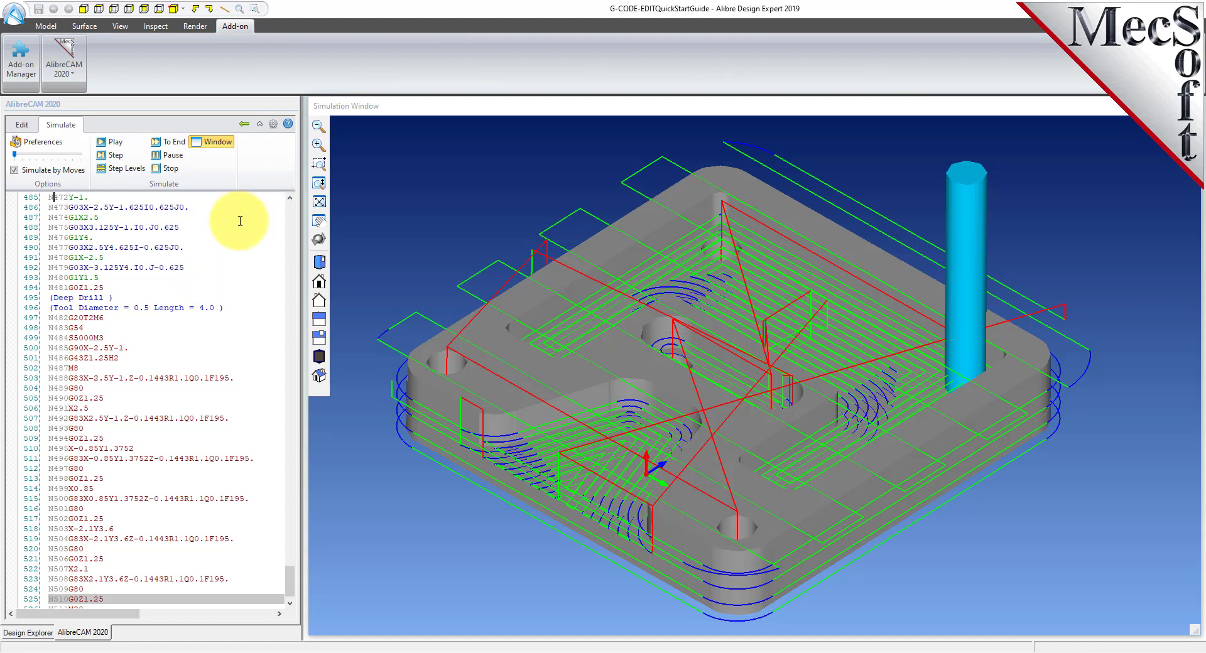
Review the file information of G-CODE-EDITQuickStartGuide.nc from the editor, including tools, GOTOs, machine time and size.
click(16, 123)
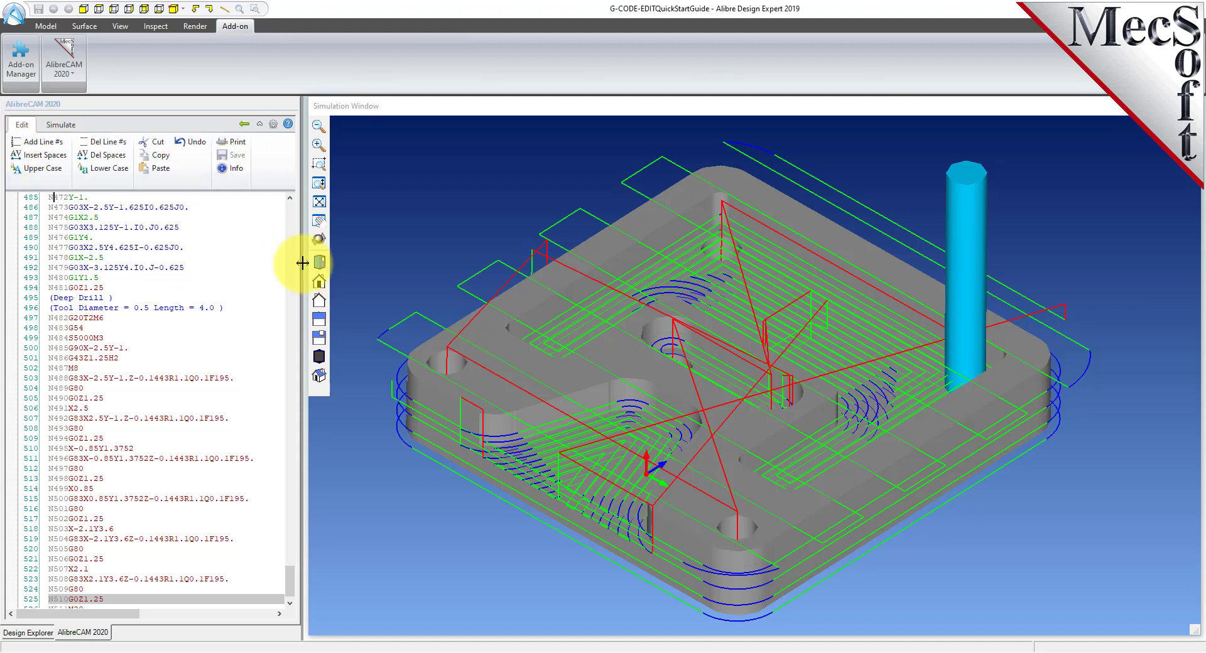
click(237, 168)
drag(241, 134, 352, 170)
click(192, 224)
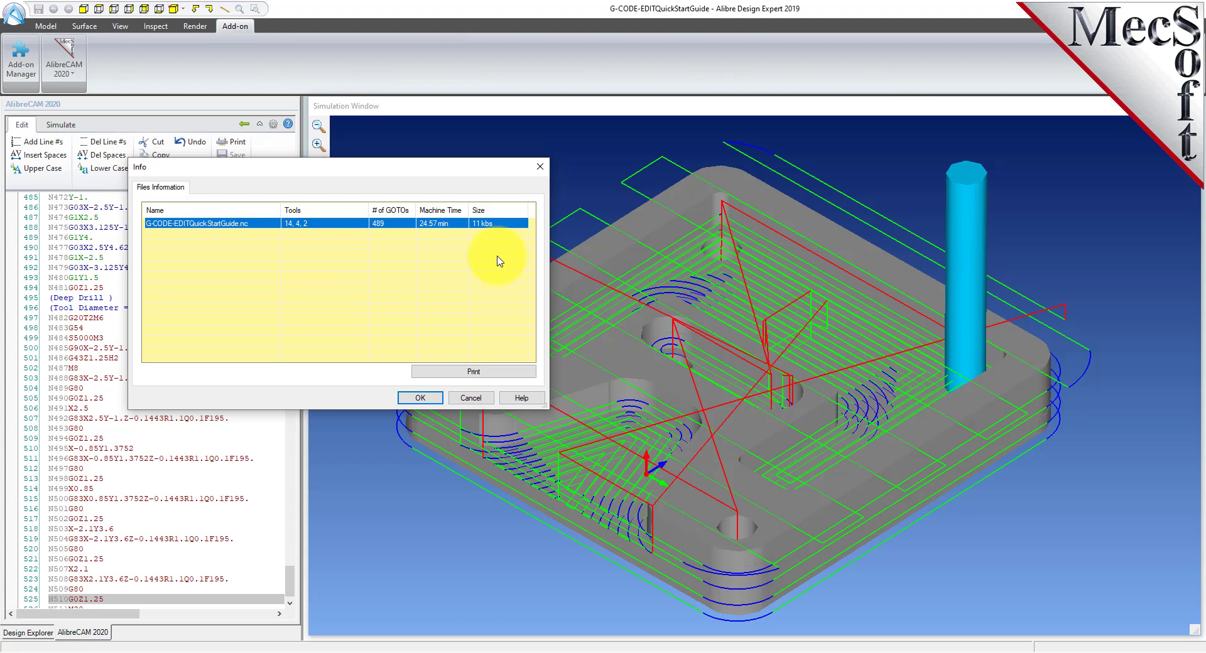
click(420, 397)
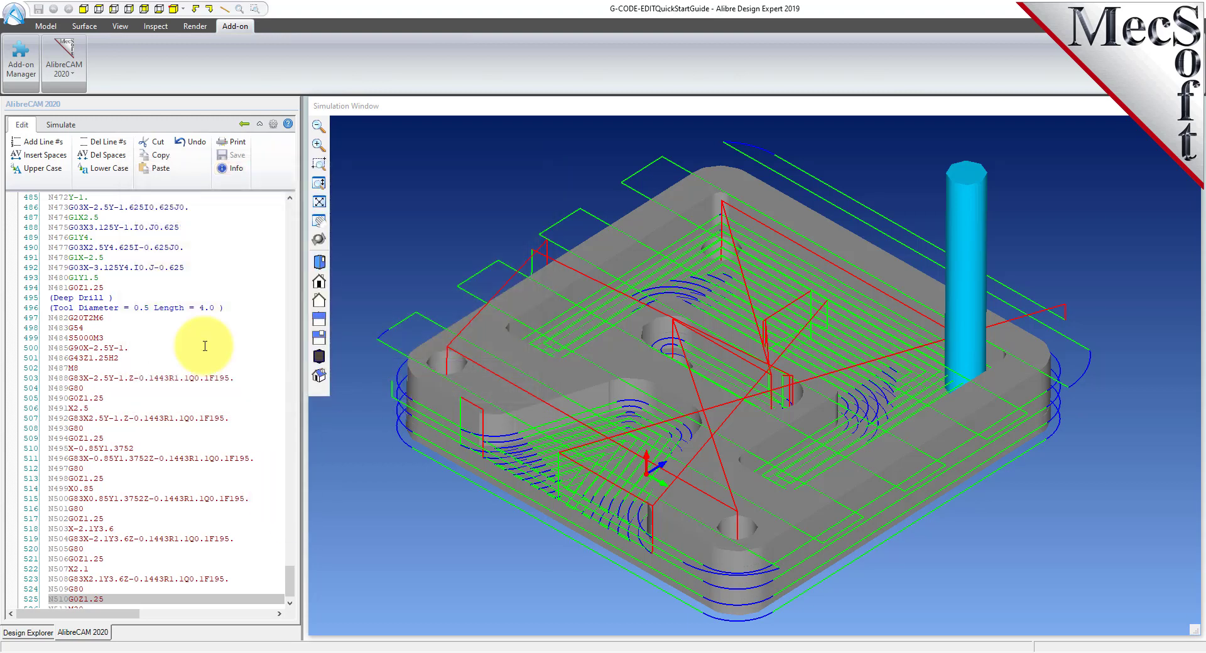
Return to the project and review the G-code file information for the whole setup.
click(245, 124)
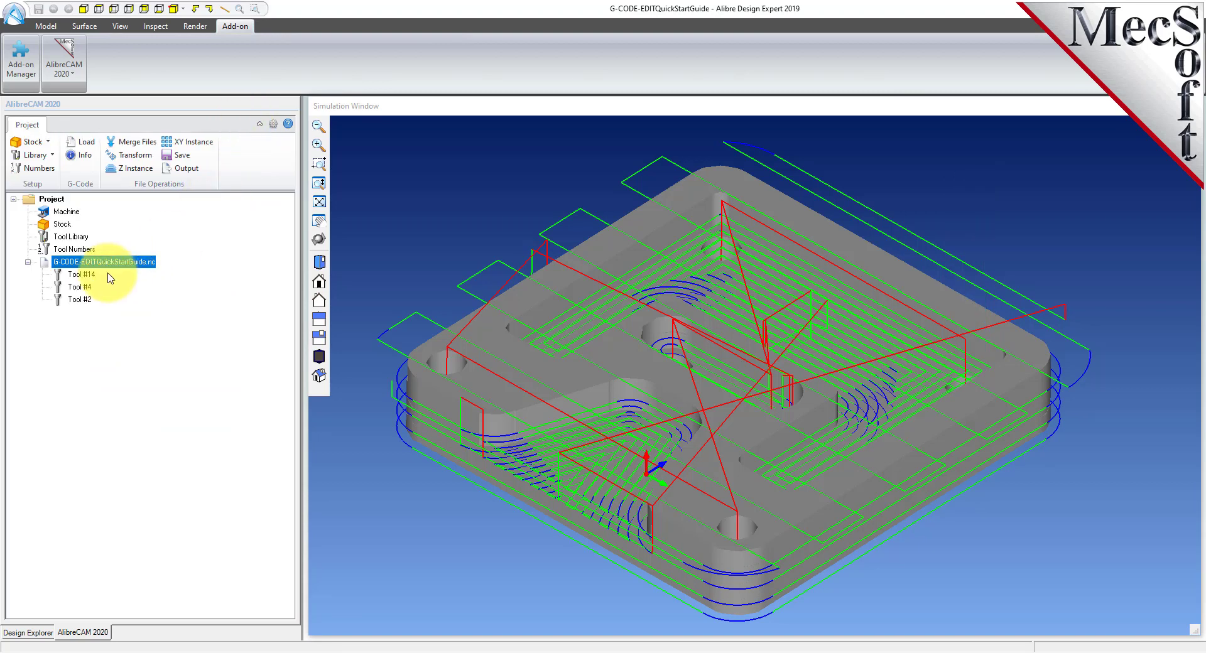
click(80, 155)
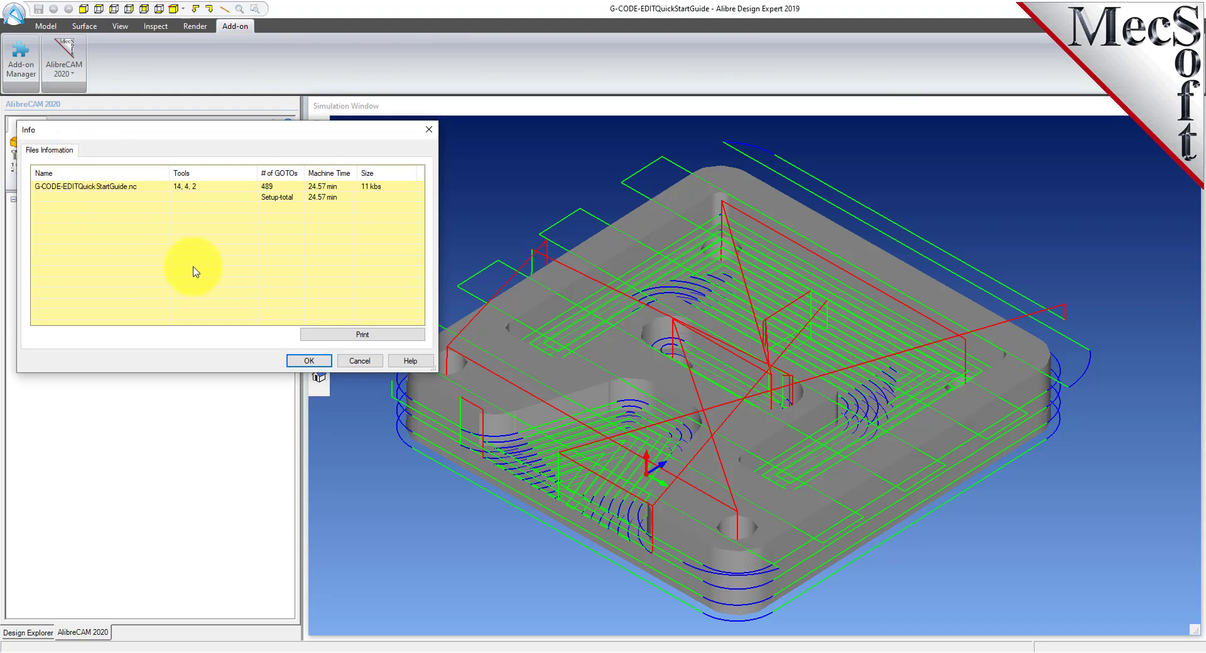
click(309, 361)
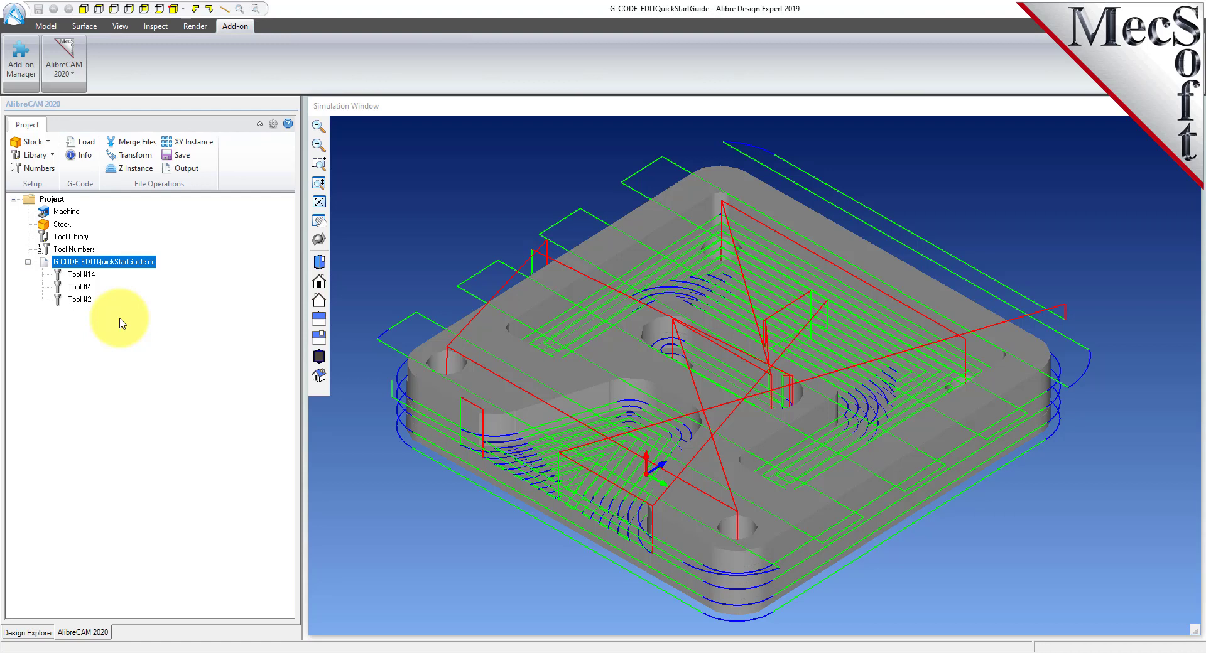
Open G-CODE-EDITQuickStartGuide.nc for editing and jump from the program's start to its first tool change.
right_click(132, 263)
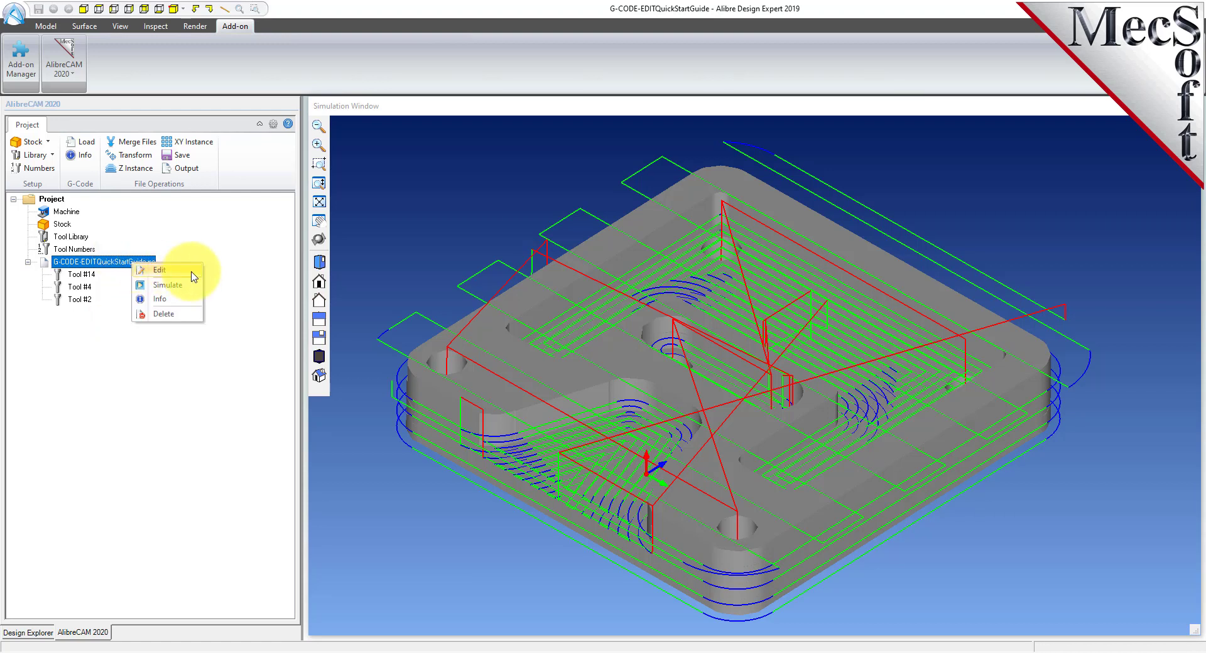
click(160, 270)
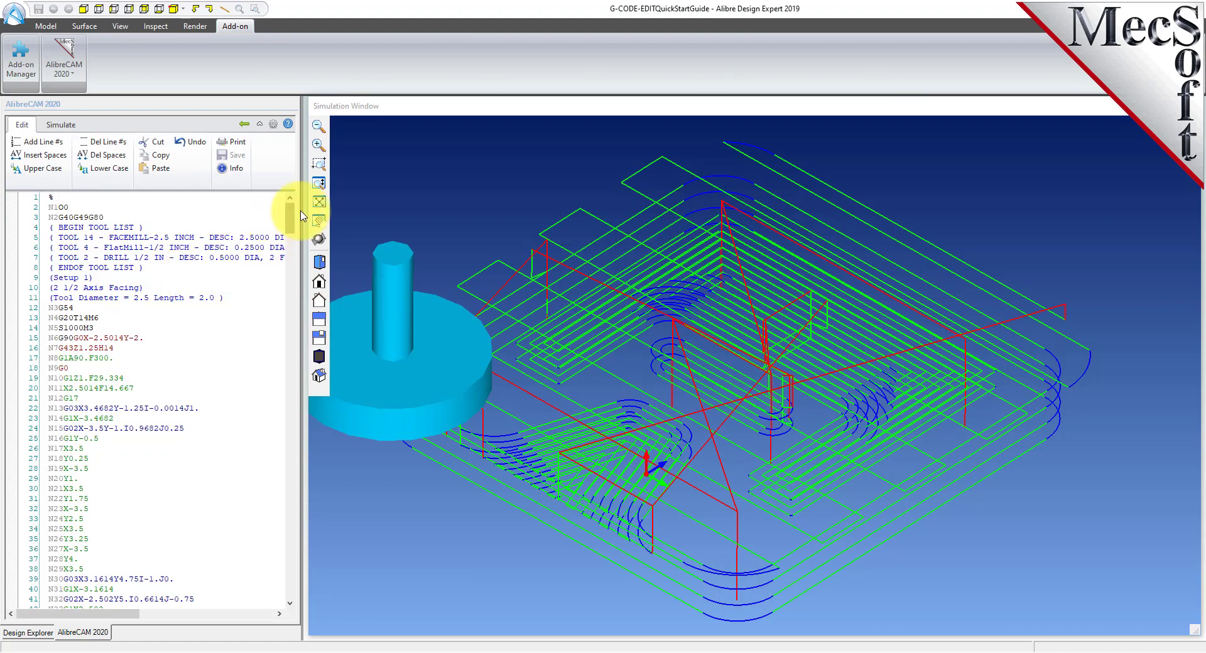
right_click(110, 239)
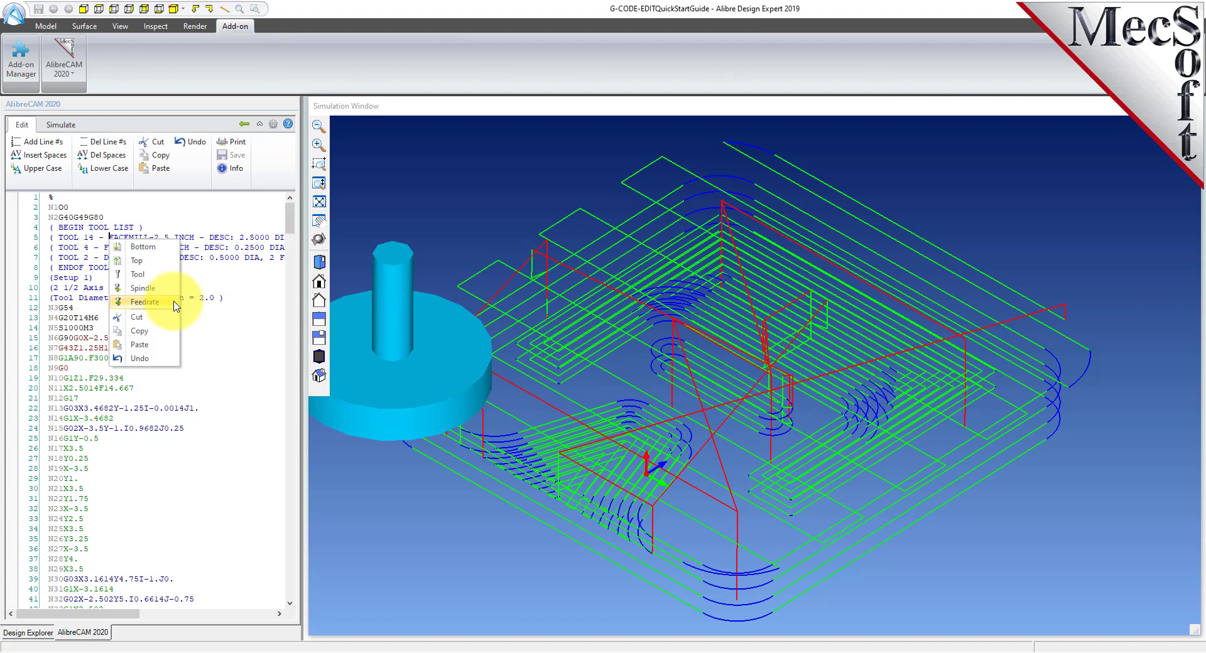
click(166, 262)
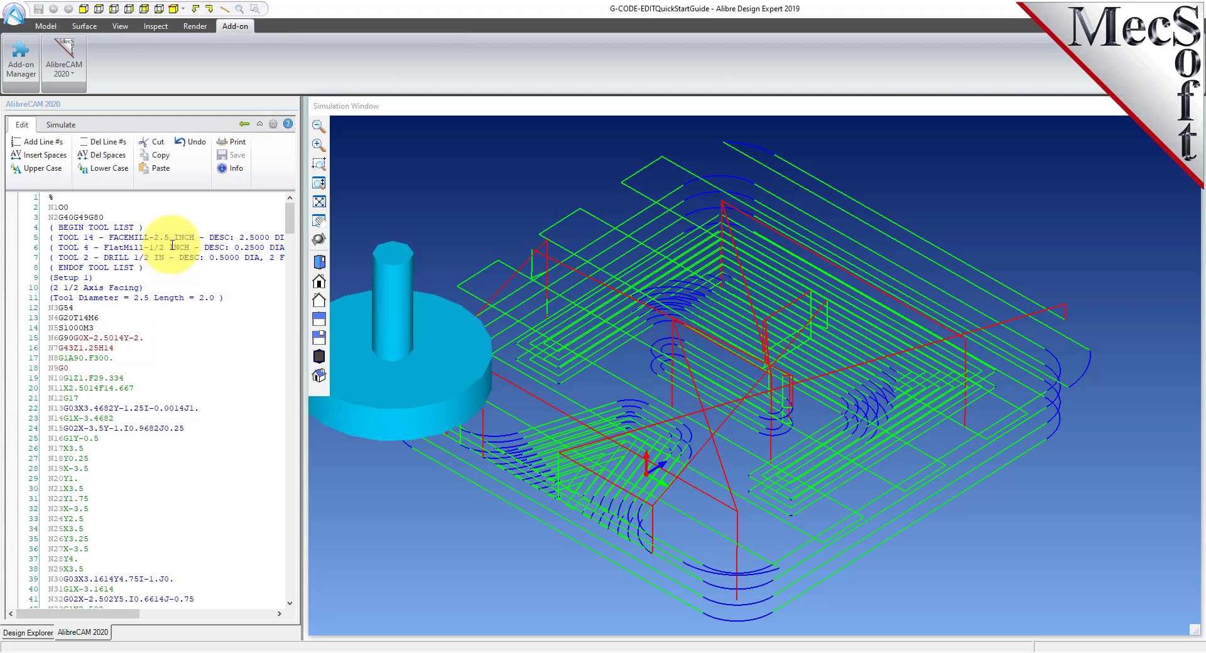
right_click(213, 243)
click(230, 249)
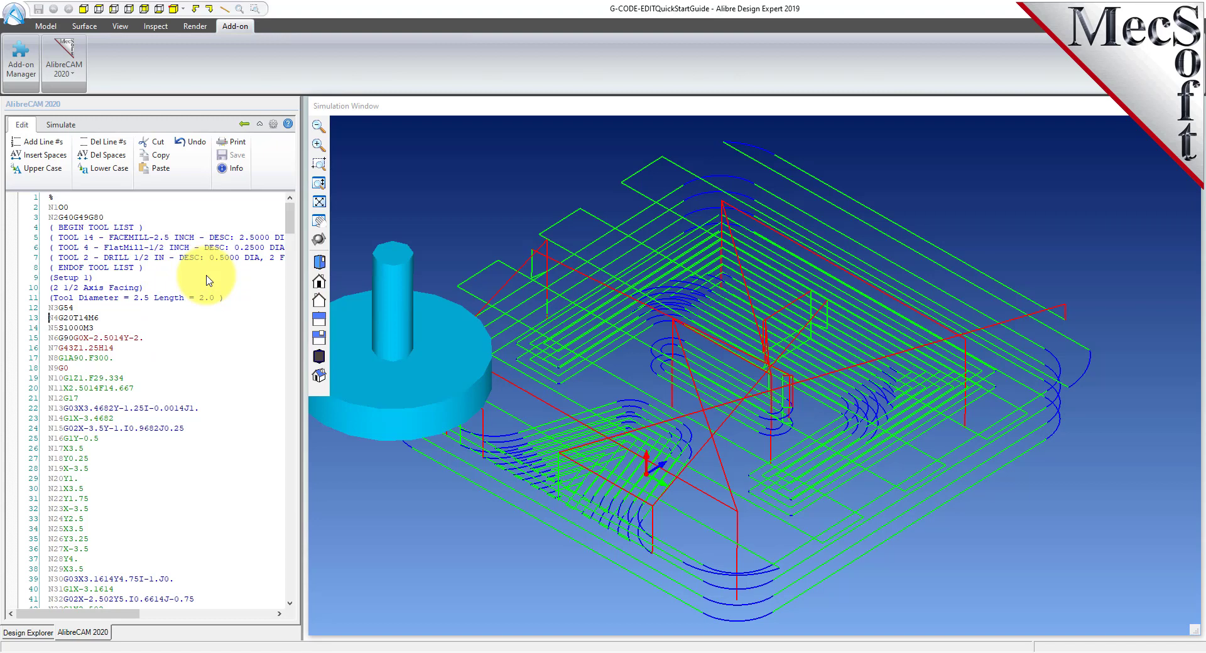
Locate the tool changes for T14, T4 and T2 in turn, and go to the bottom of the program.
right_click(152, 274)
click(175, 315)
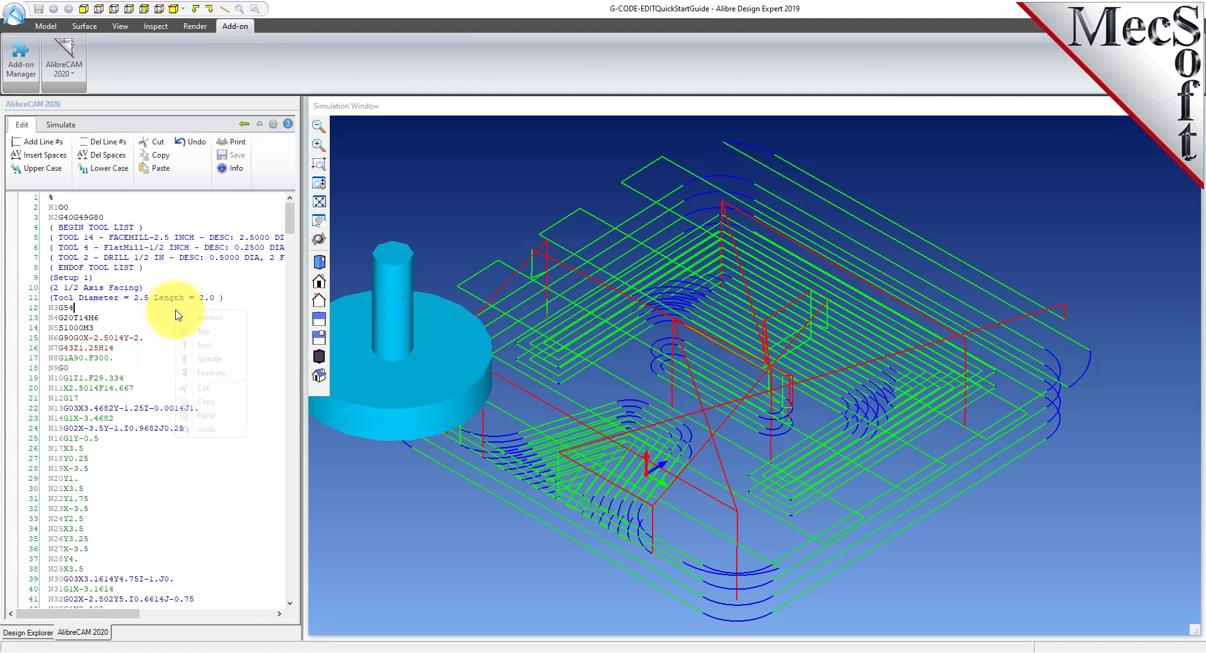
right_click(177, 310)
click(214, 345)
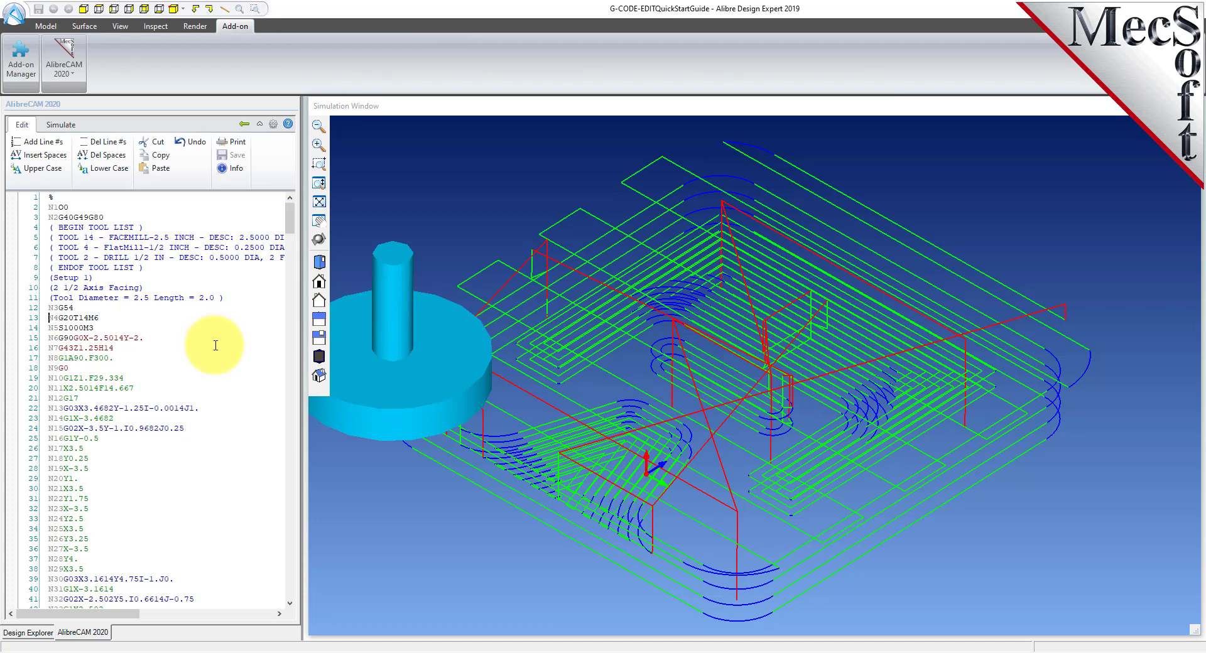
right_click(94, 361)
click(133, 396)
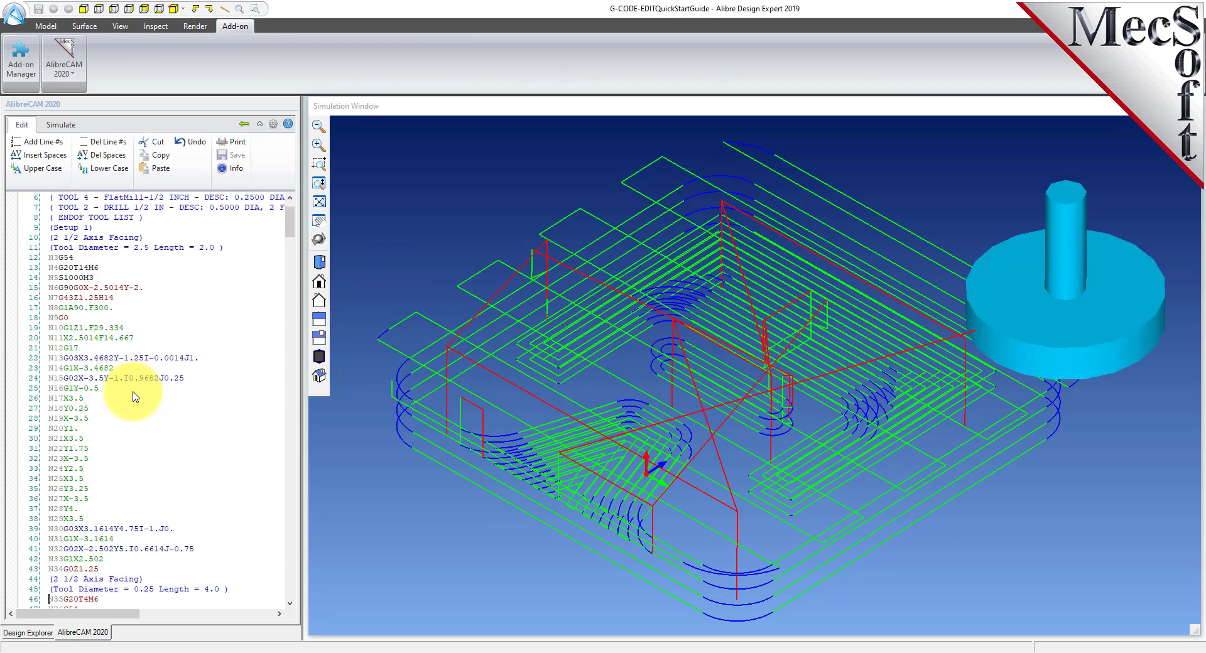
scroll(129, 383, down, 10)
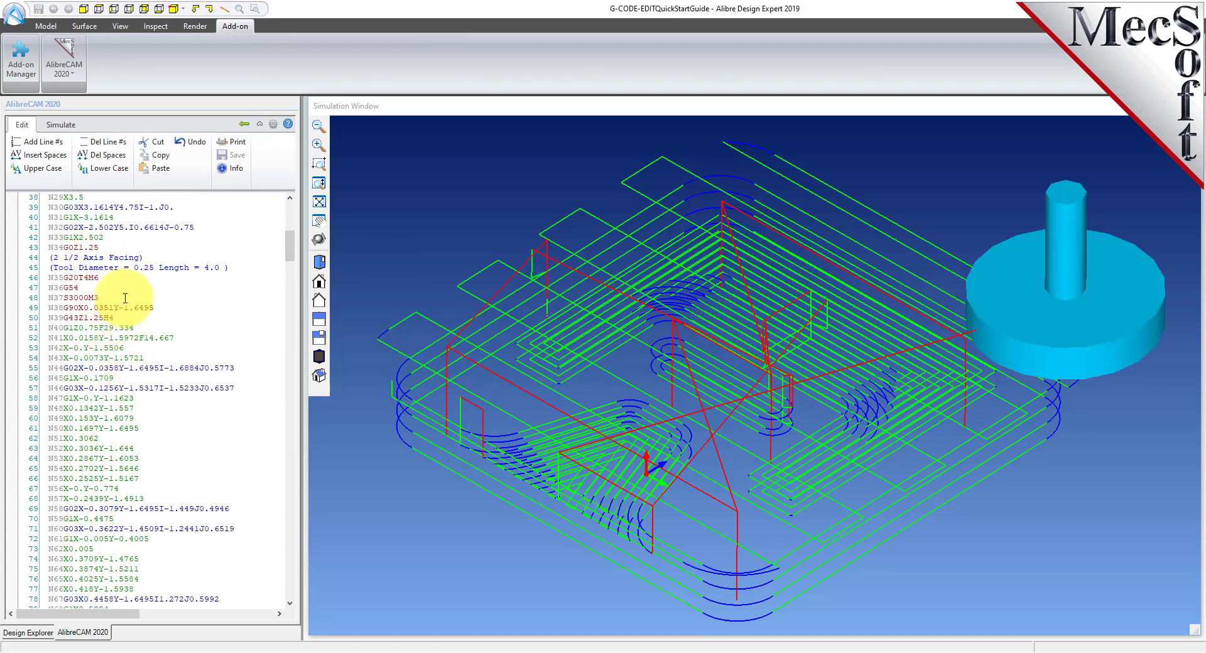
right_click(91, 304)
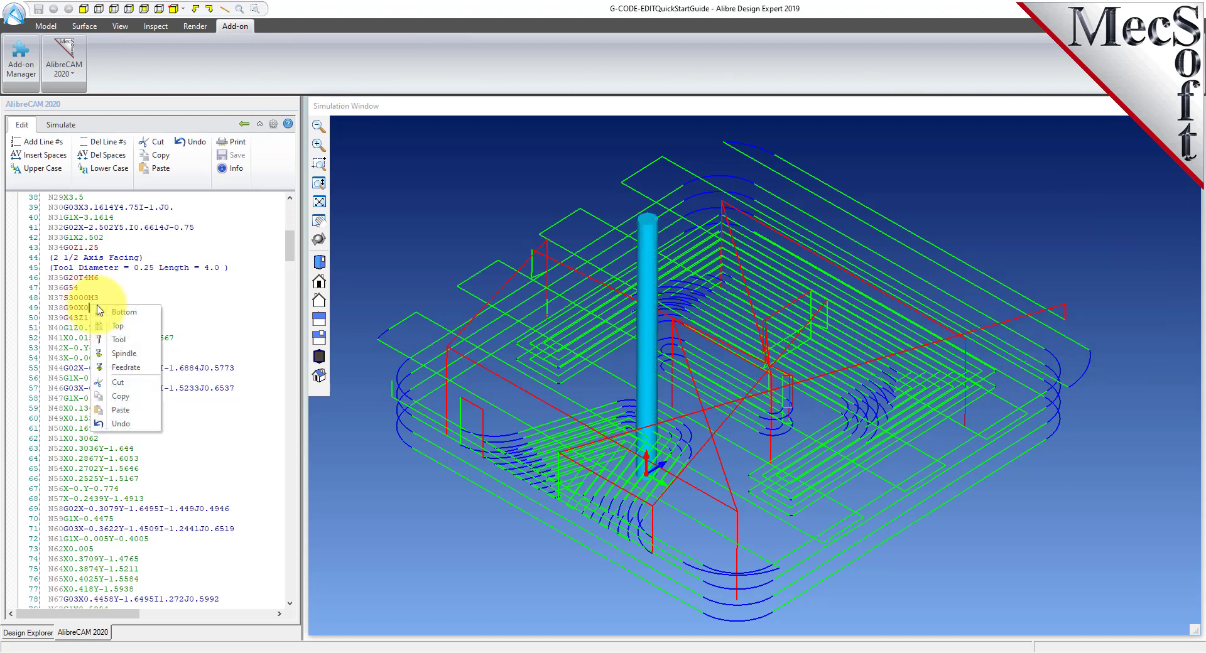
click(143, 344)
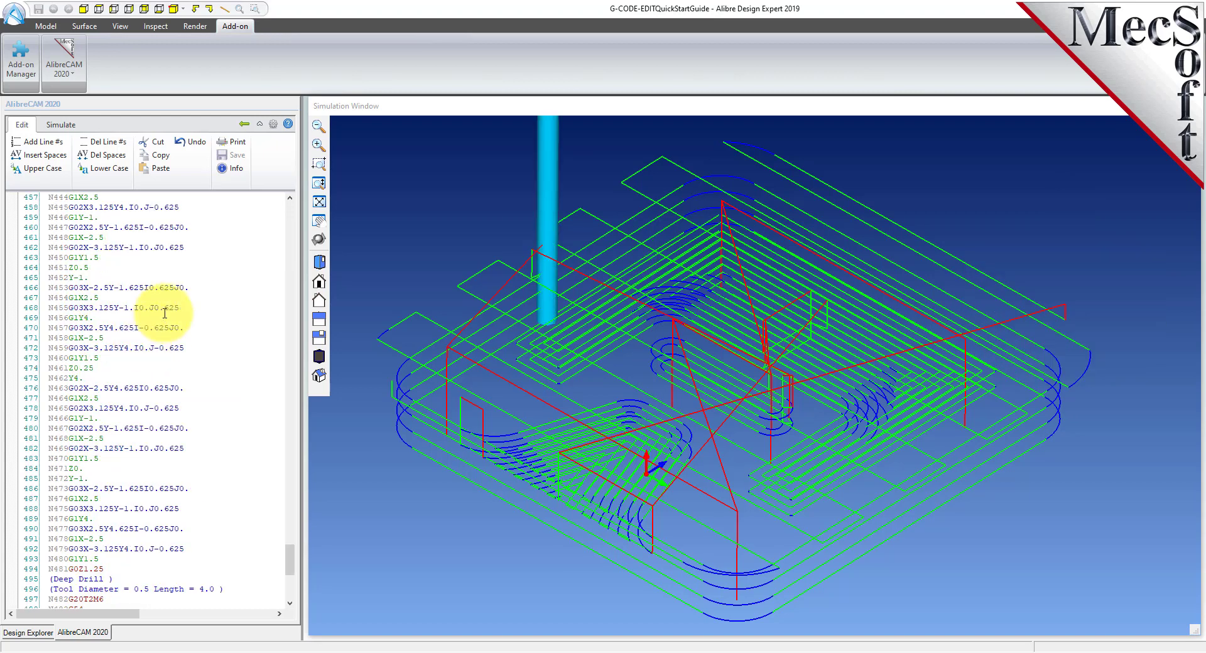
right_click(164, 313)
click(203, 322)
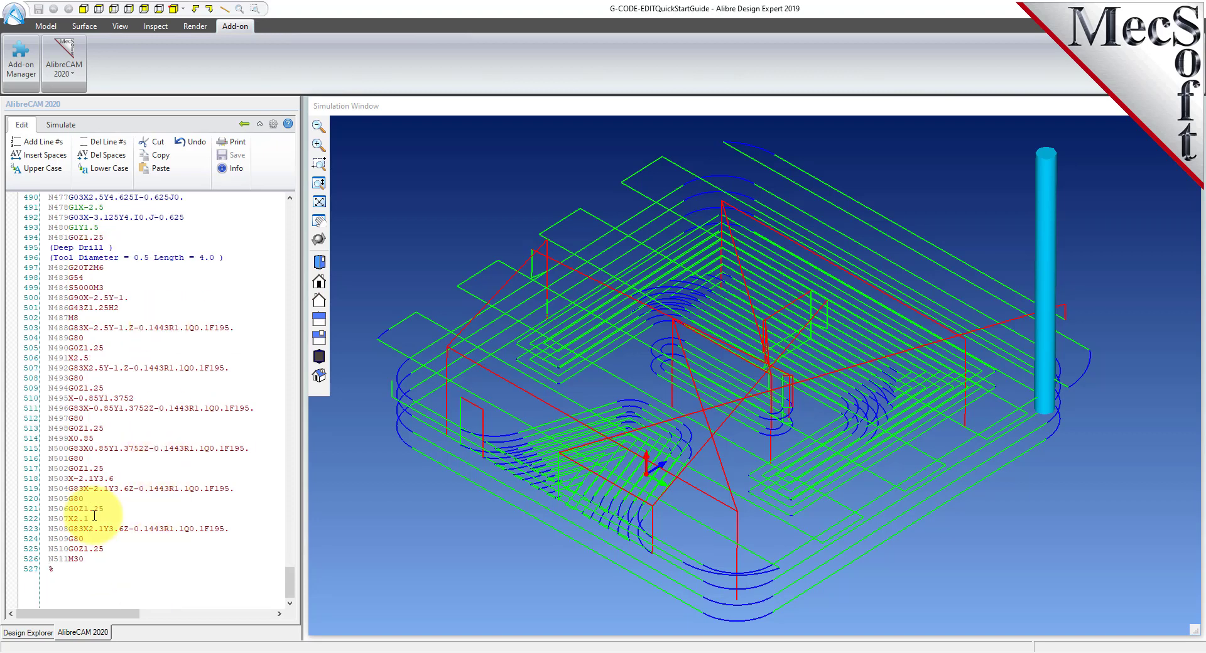
Set the Z value of the final rapid retract on line N510 to 5.0 and inspect the toolpath.
click(63, 549)
click(29, 548)
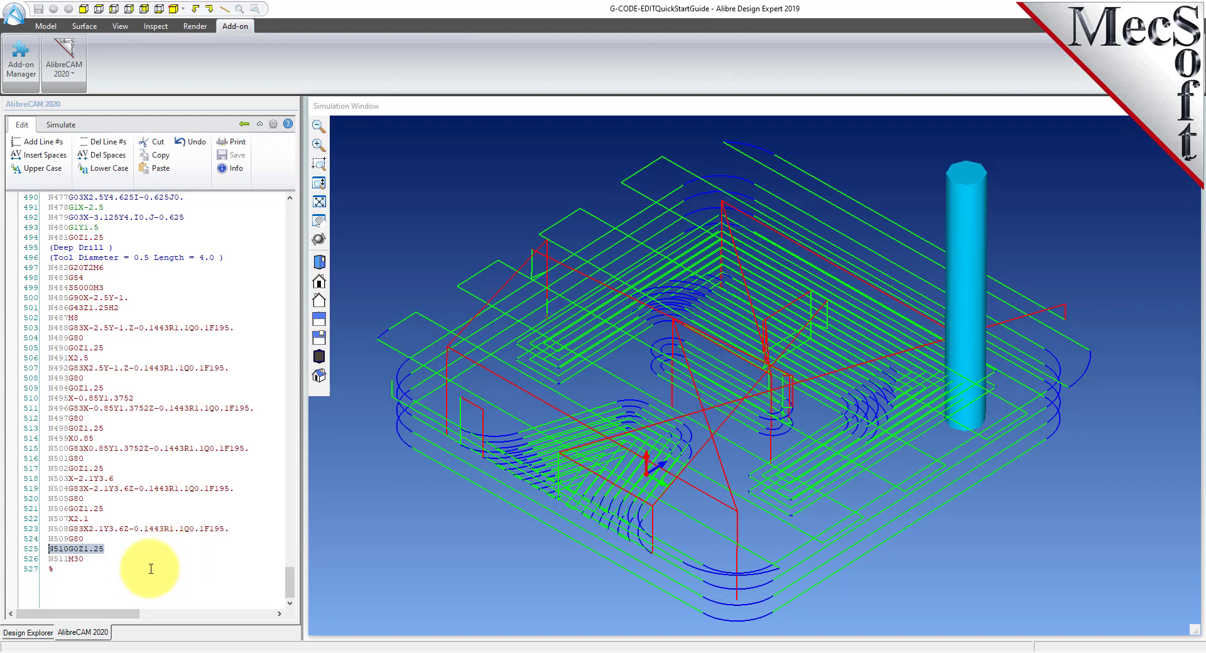
middle_drag(721, 452, 719, 552)
click(117, 547)
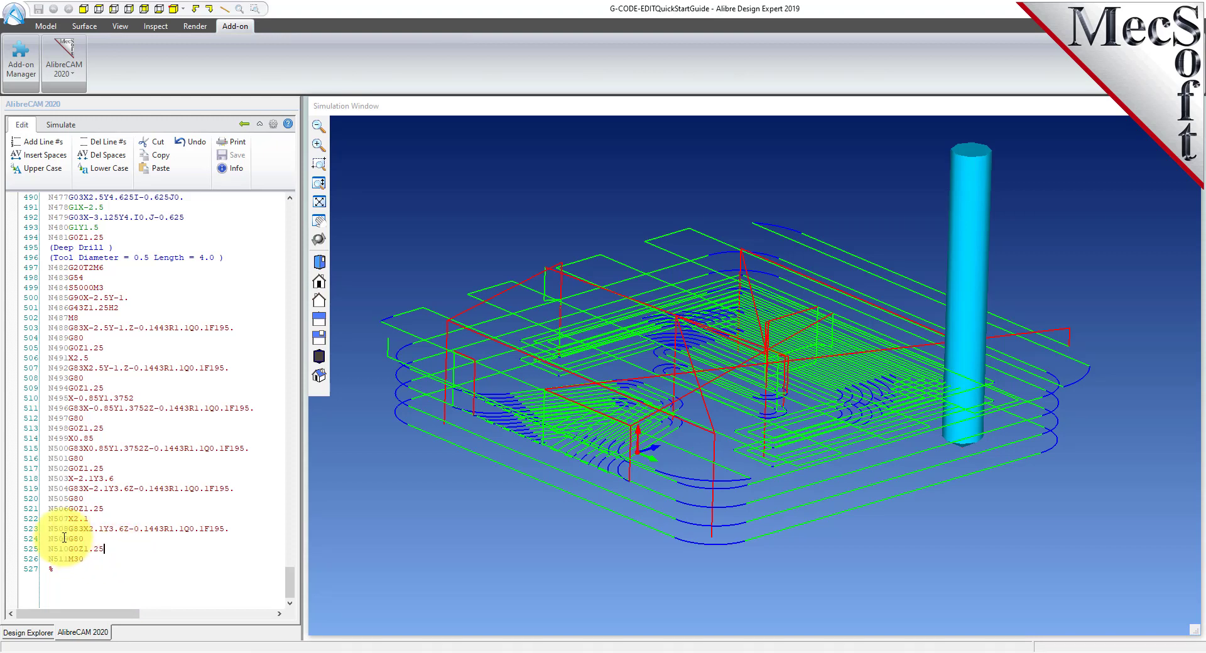
drag(87, 550, 109, 550)
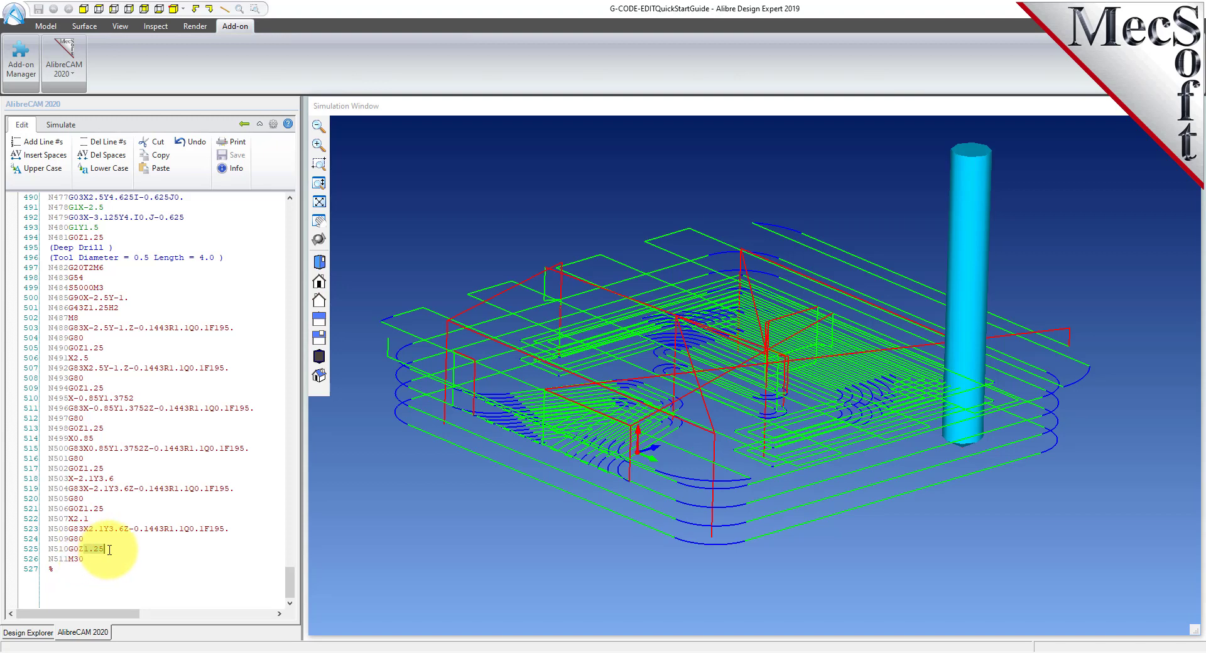
text(5.0)
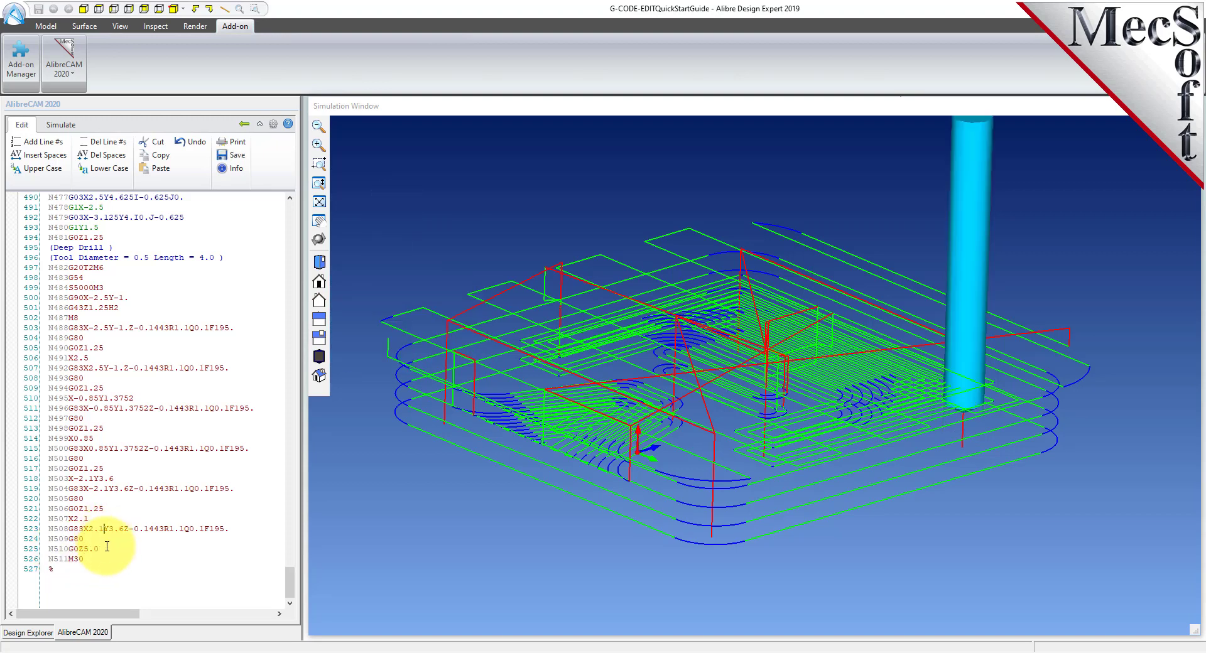
drag(409, 555, 654, 605)
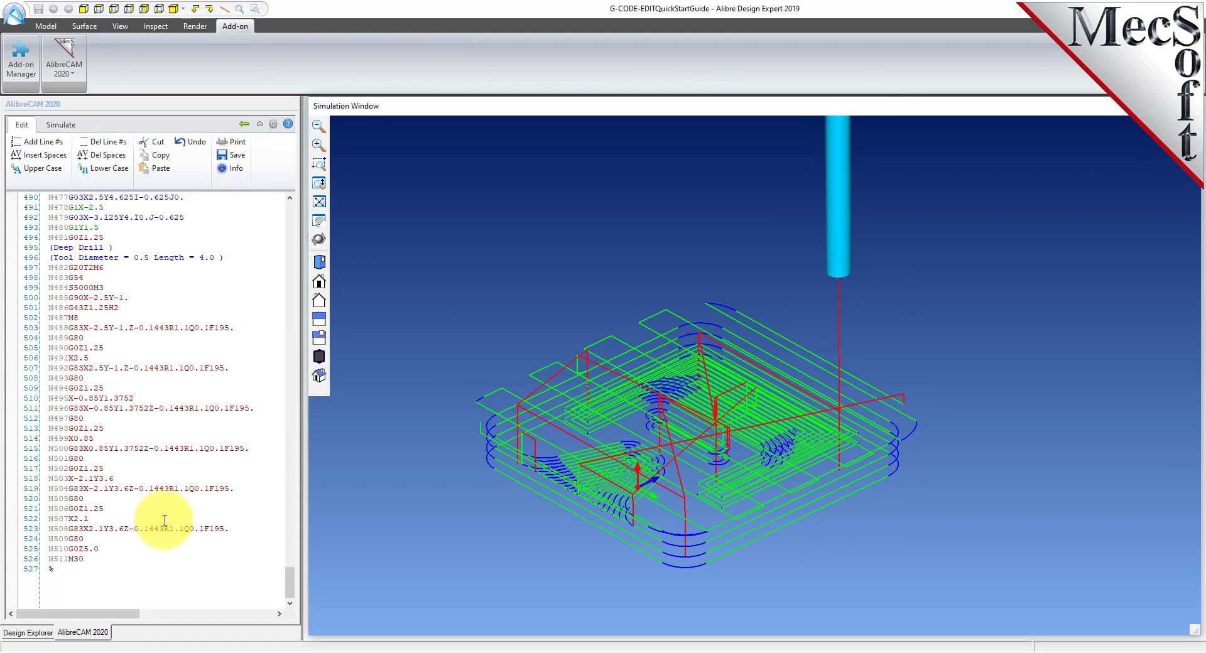
Save the edited program, replacing the existing G-CODE-EDITQuickStartGuide.nc file.
click(110, 548)
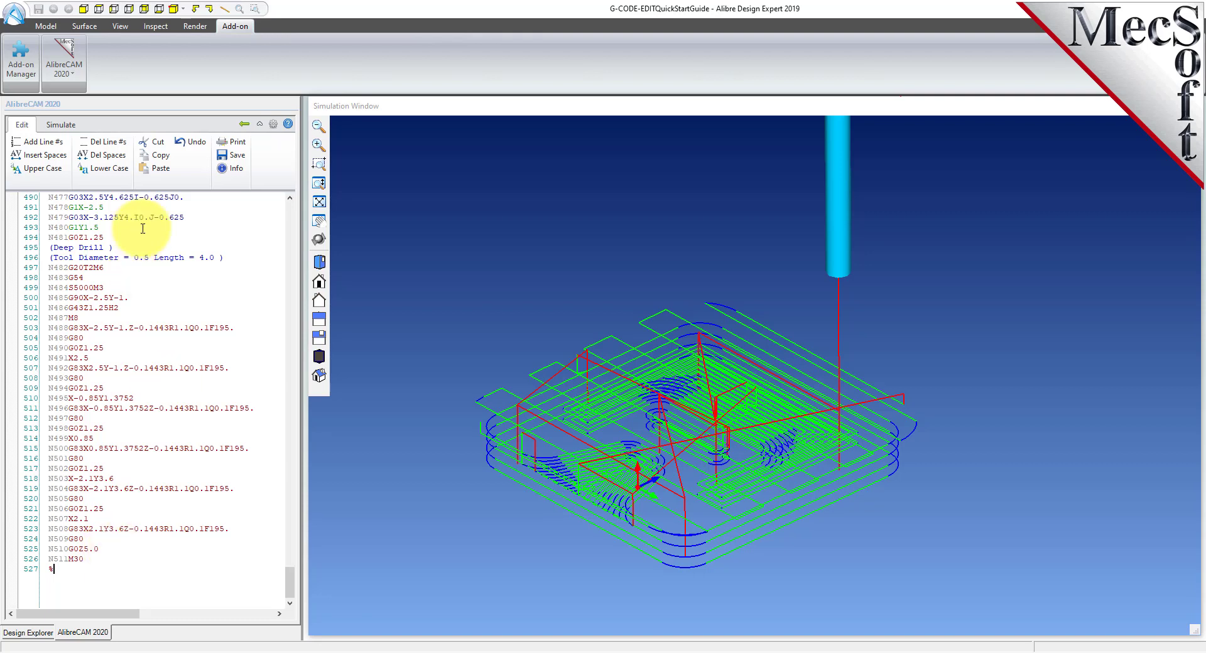
click(241, 160)
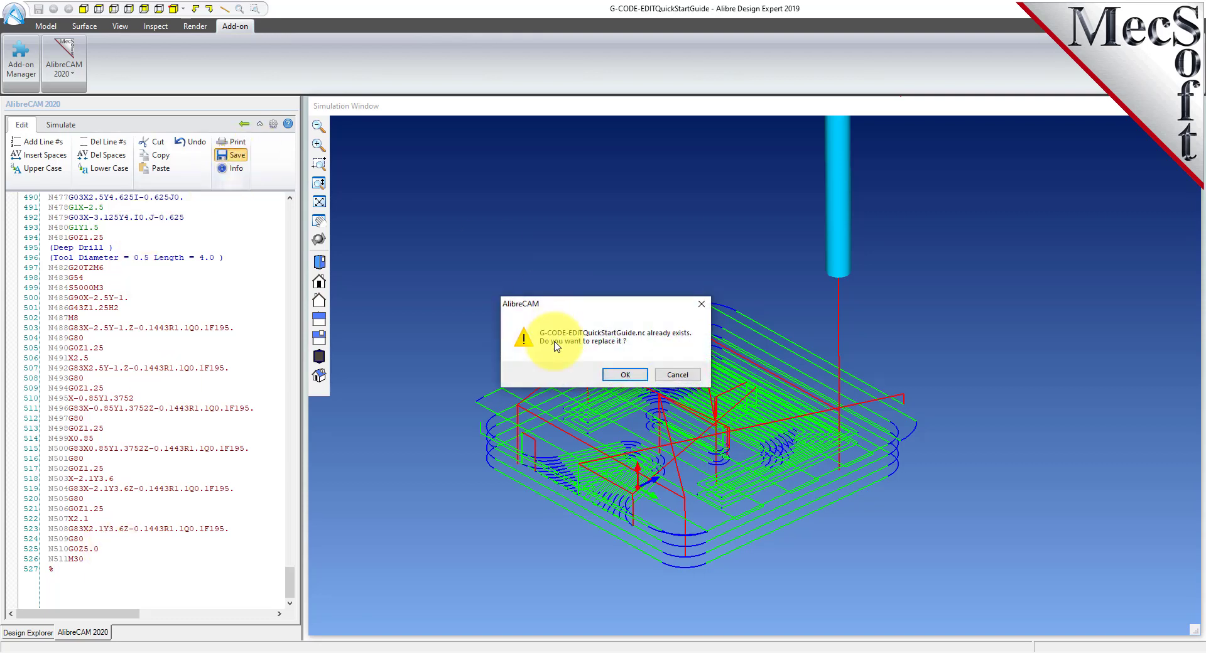
click(625, 375)
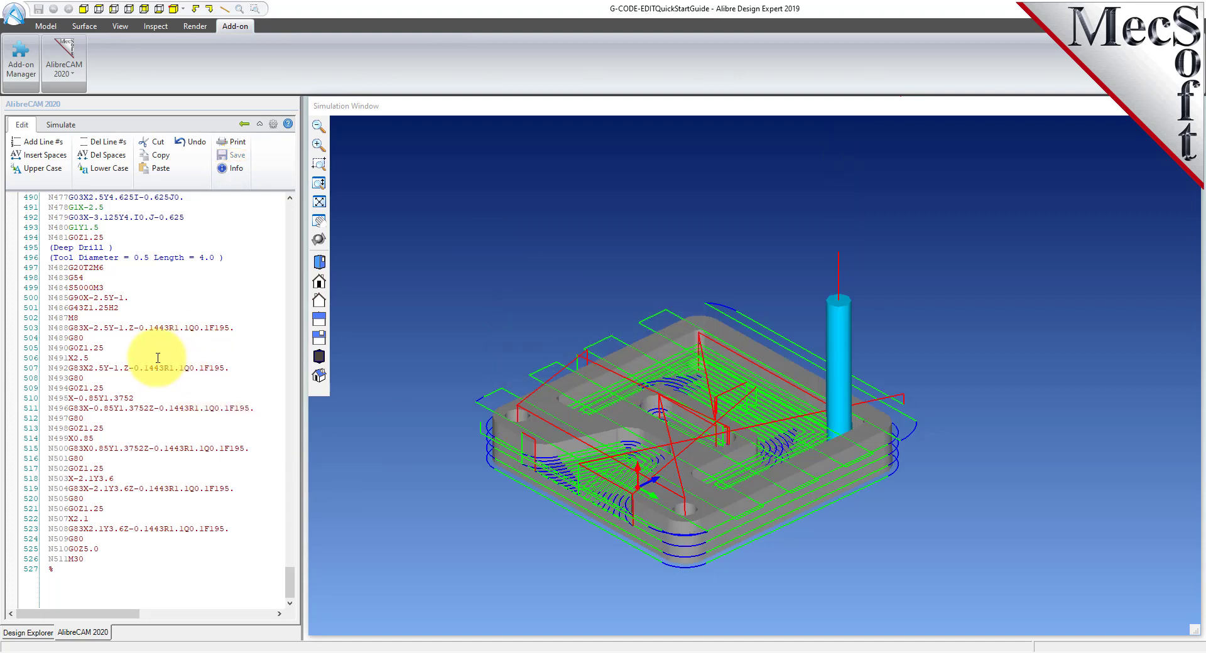
Inspect the tool position at the final retract on line N510, and open the G-Code Editor online help in a taller window.
click(109, 550)
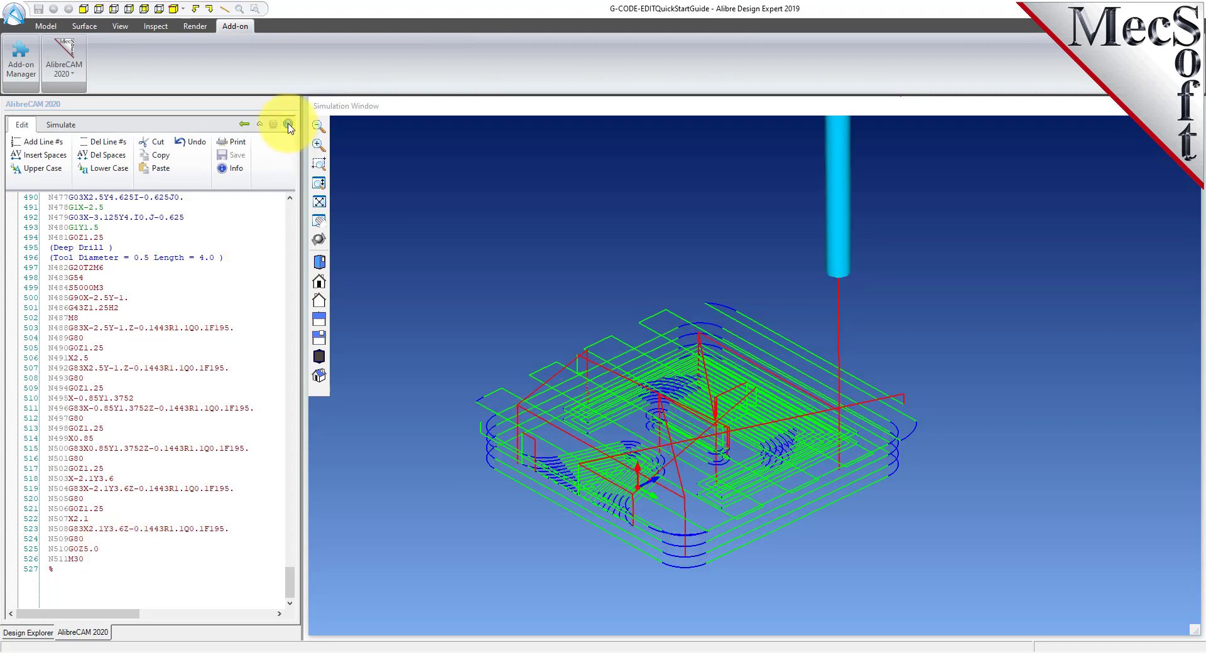
drag(0, 160, 584, 126)
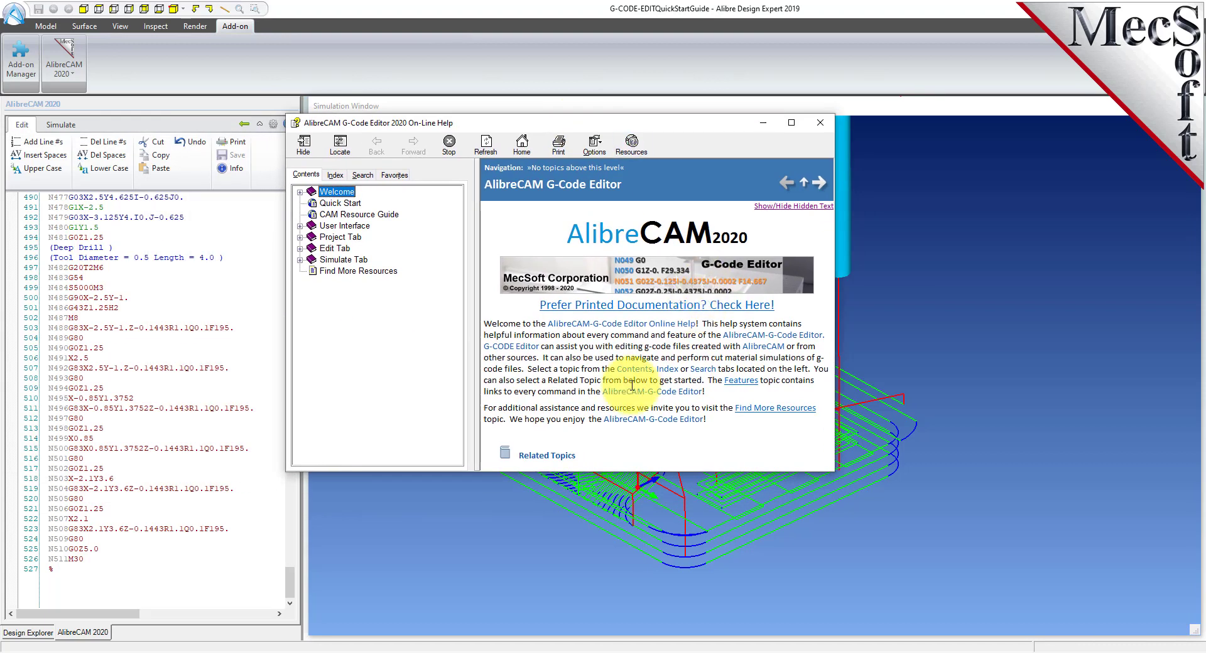
drag(606, 472, 606, 565)
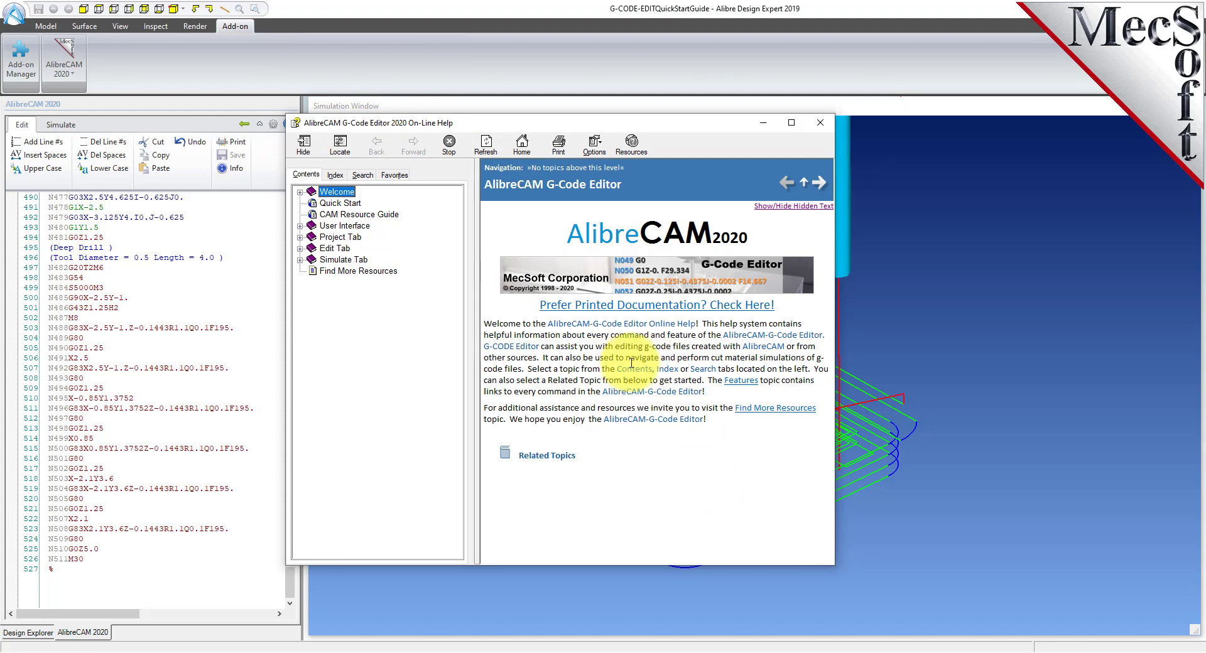
Open the AlibreCAM 2020 Resource Guide from the help's printed documentation link and go to its G-Code Editor module resources.
click(656, 305)
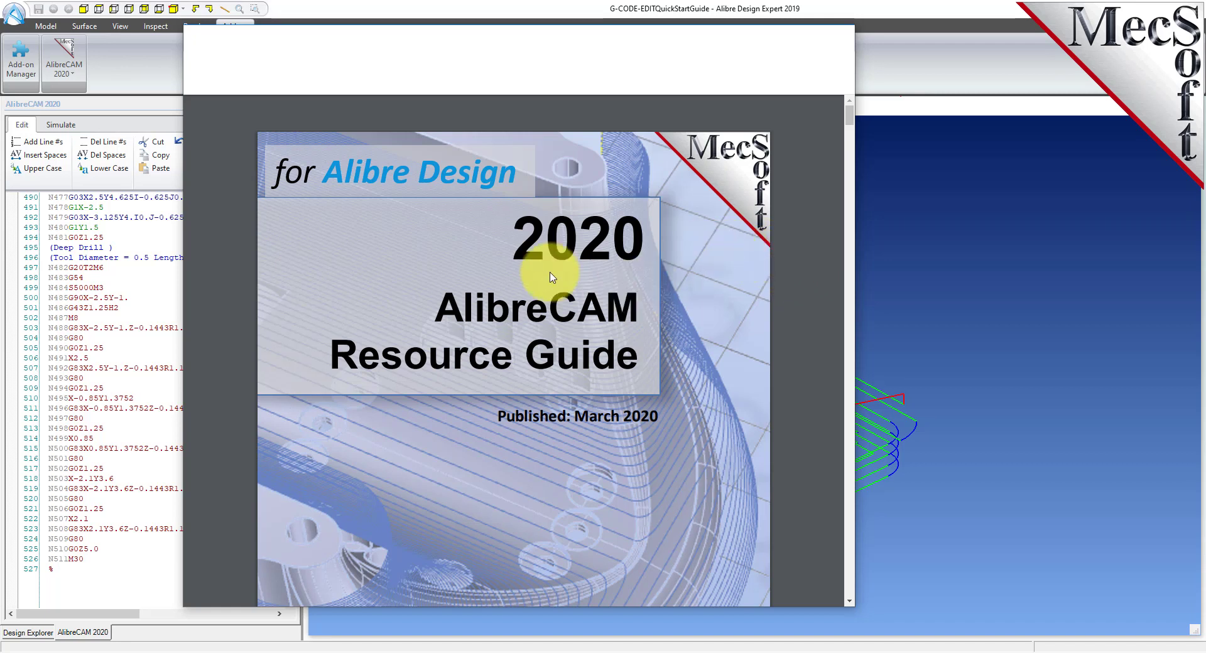
scroll(479, 262, down, 10)
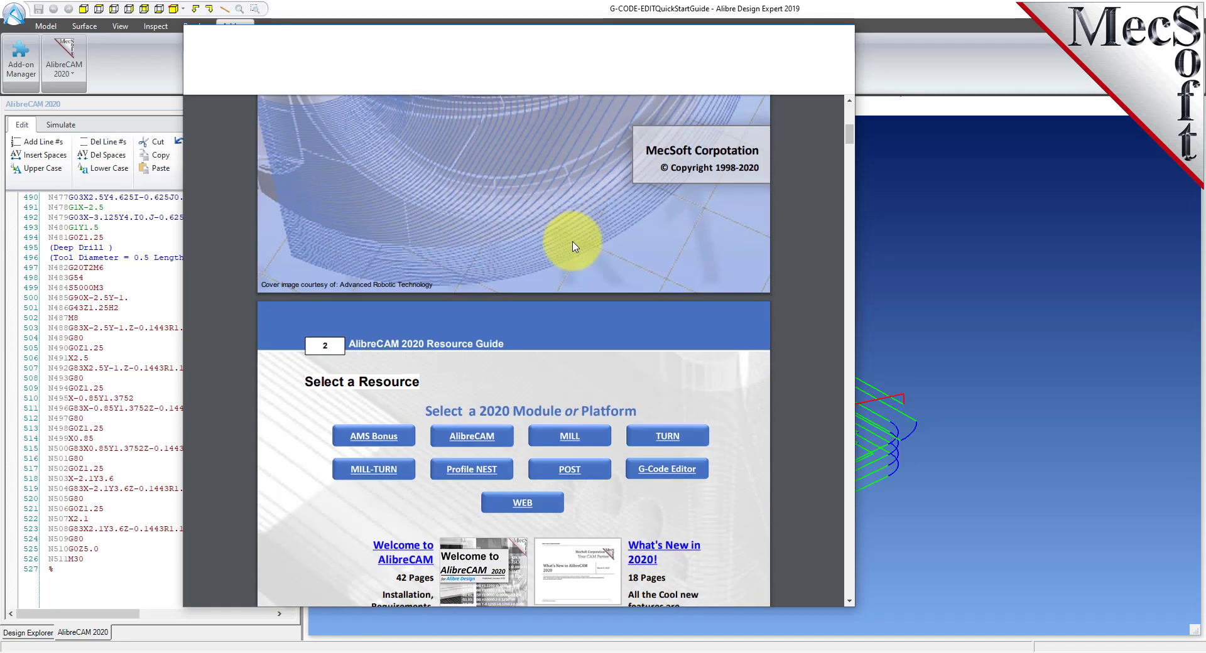
scroll(574, 246, down, 1)
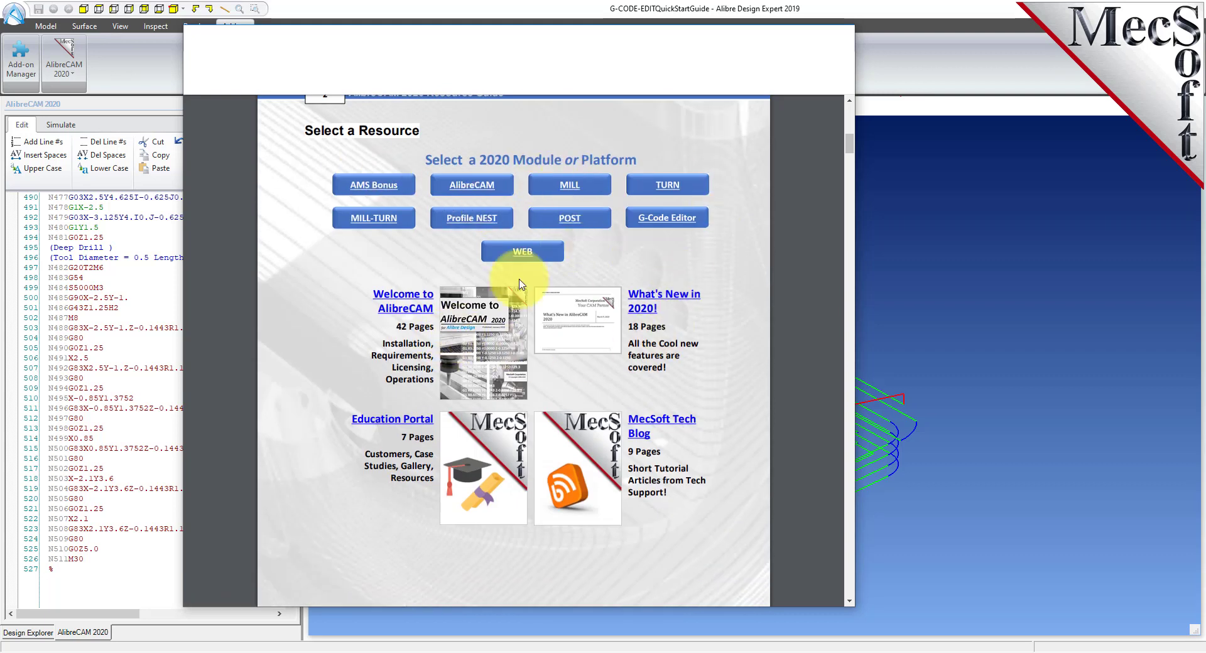
click(666, 219)
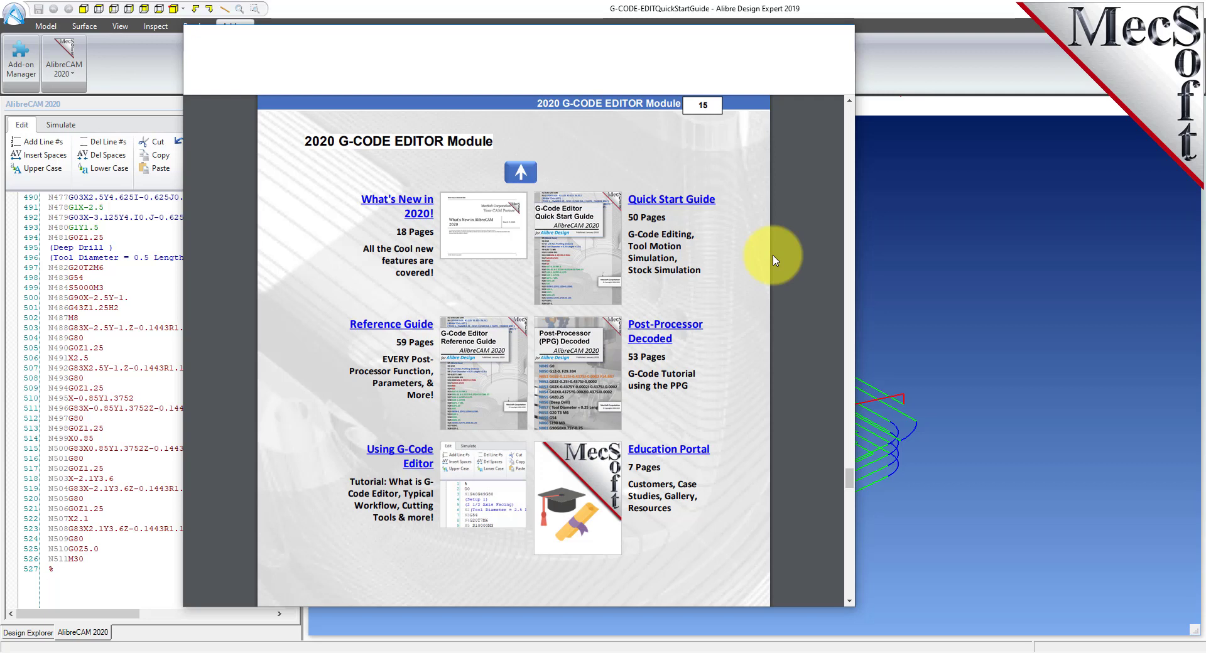
Open the 2020 G-Code Editor Quick Start Guide and look through its sections on loading, saving and simulating G-code files.
click(672, 199)
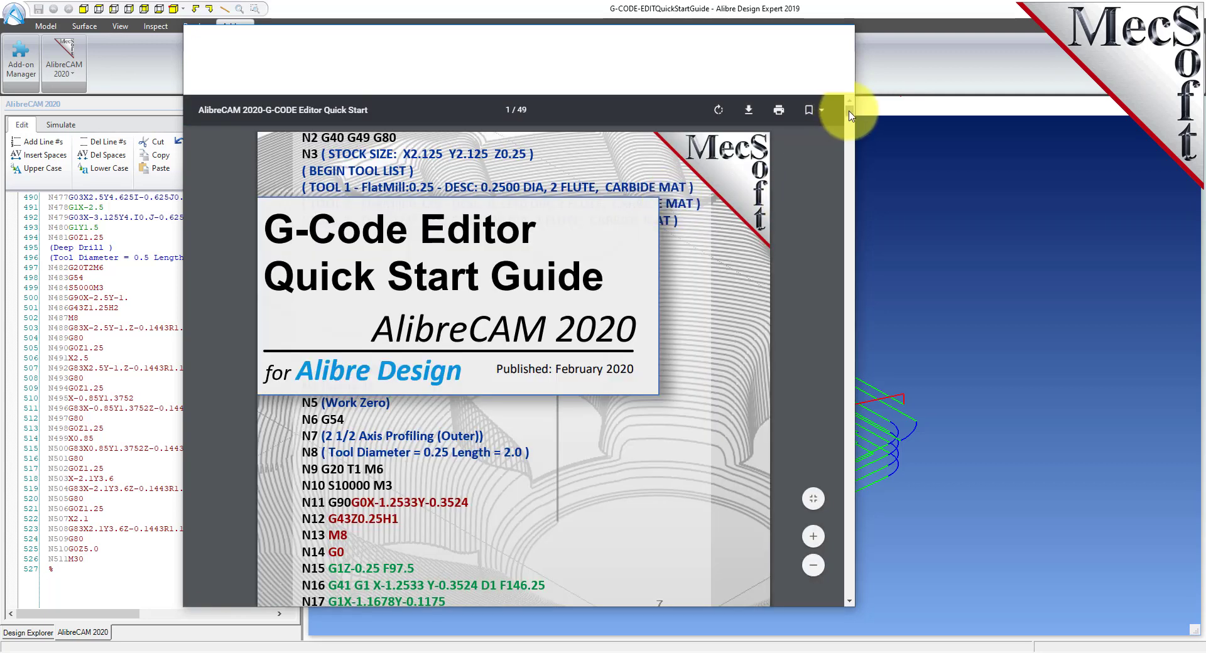
drag(849, 115, 845, 251)
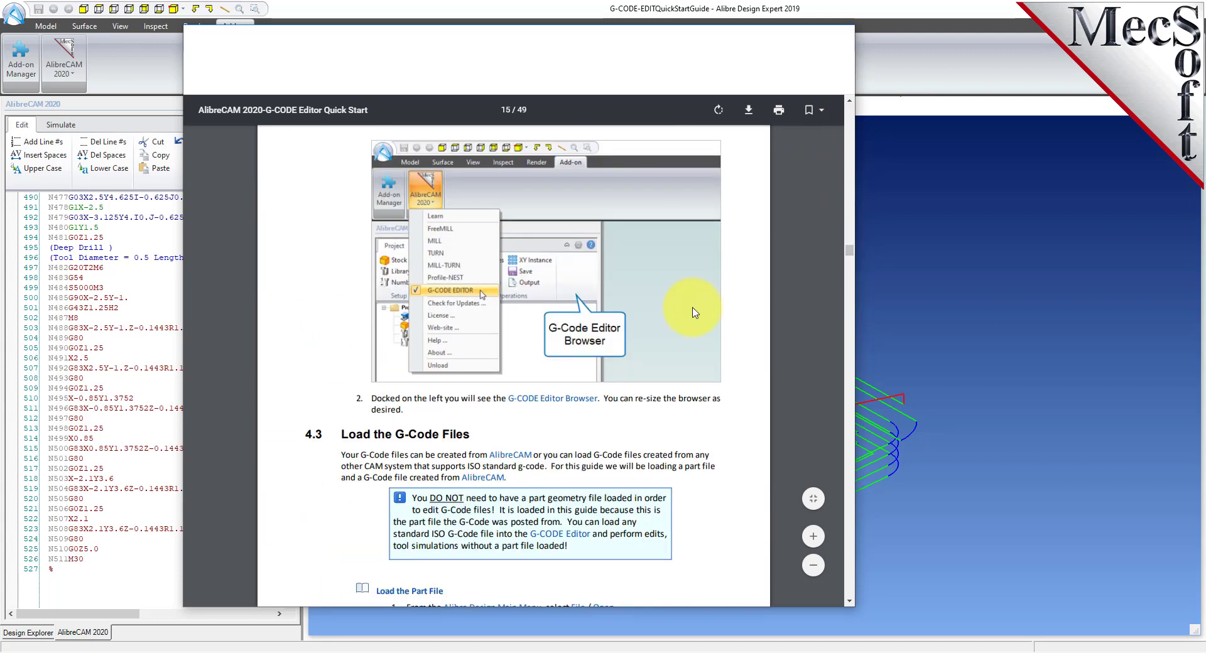
scroll(707, 307, down, 20)
scroll(655, 305, down, 15)
scroll(655, 303, down, 20)
scroll(660, 283, down, 18)
scroll(660, 287, down, 15)
scroll(660, 288, down, 12)
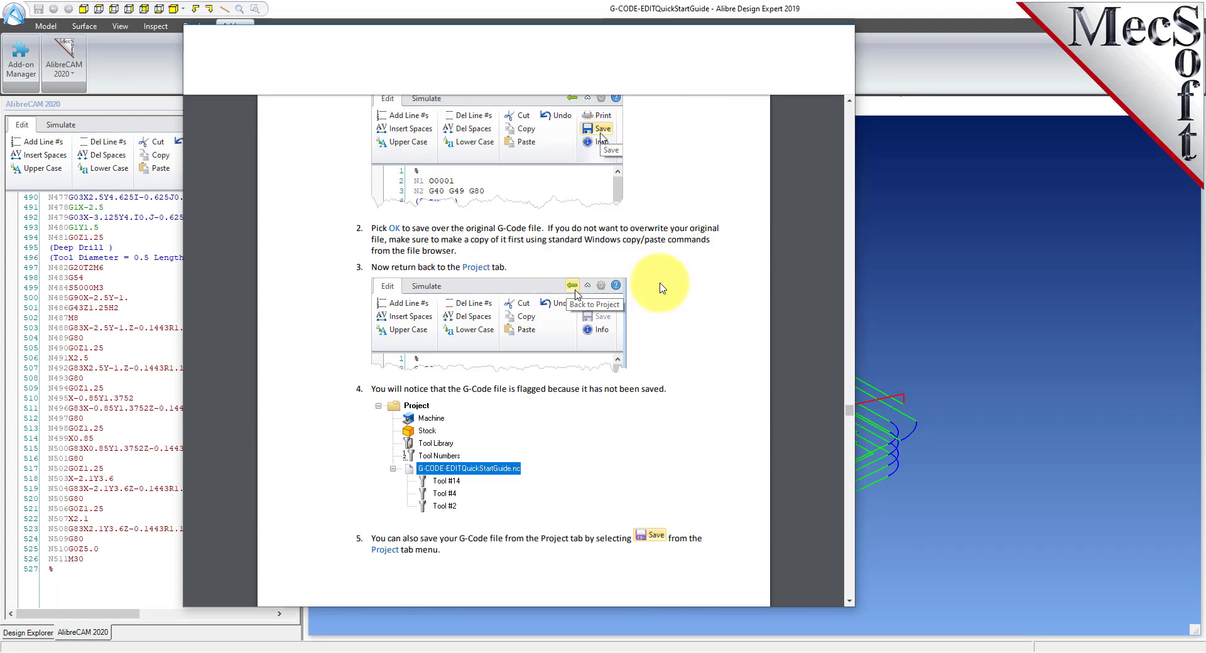
scroll(660, 288, down, 15)
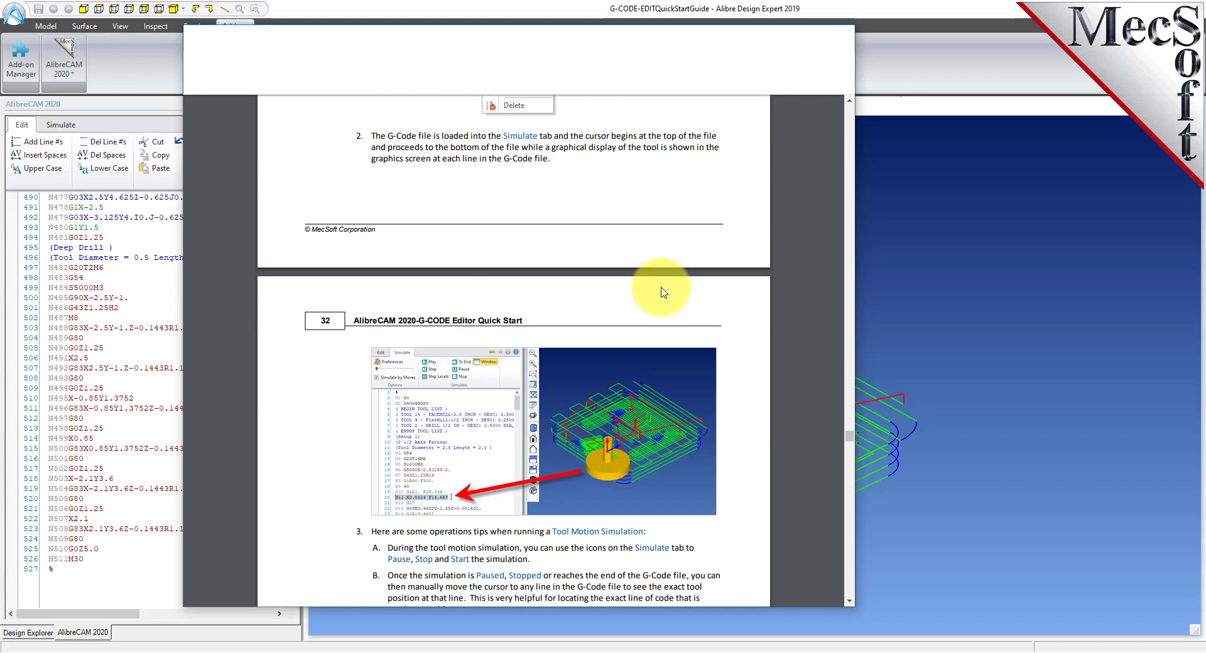